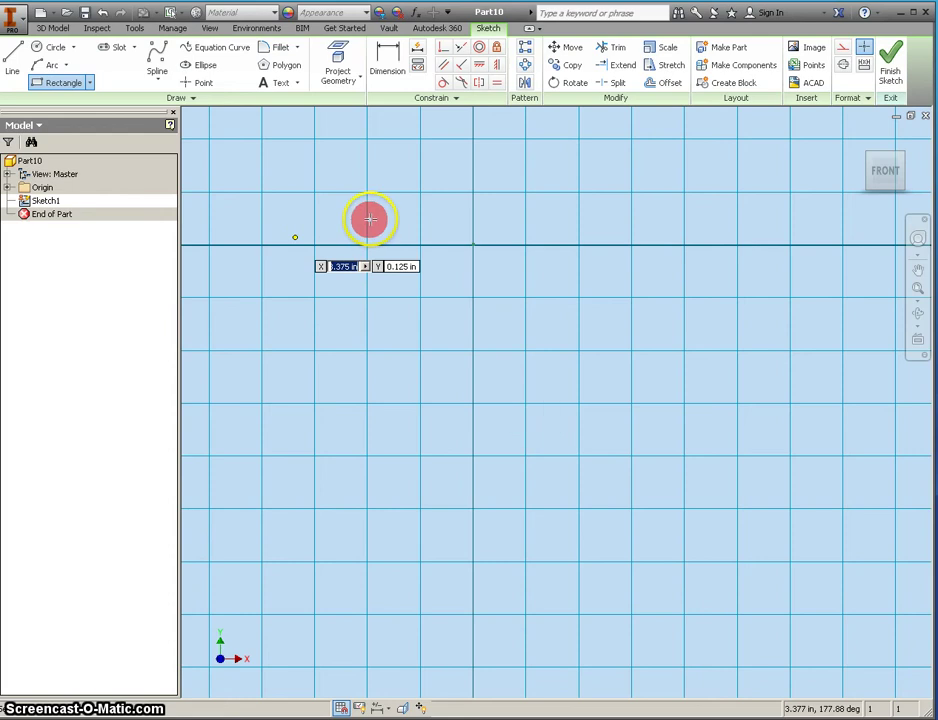
# Sketch a two-point rectangle about 11.4 in wide, just below the horizontal axis.
pyautogui.rightClick(368, 224)
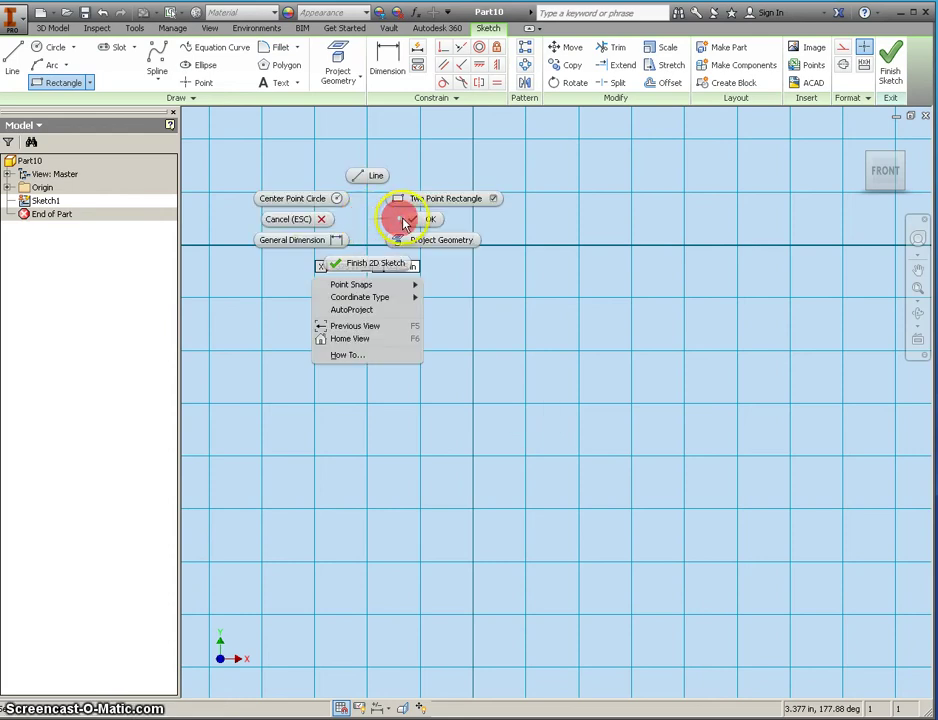
pyautogui.click(404, 220)
pyautogui.click(42, 88)
pyautogui.click(308, 282)
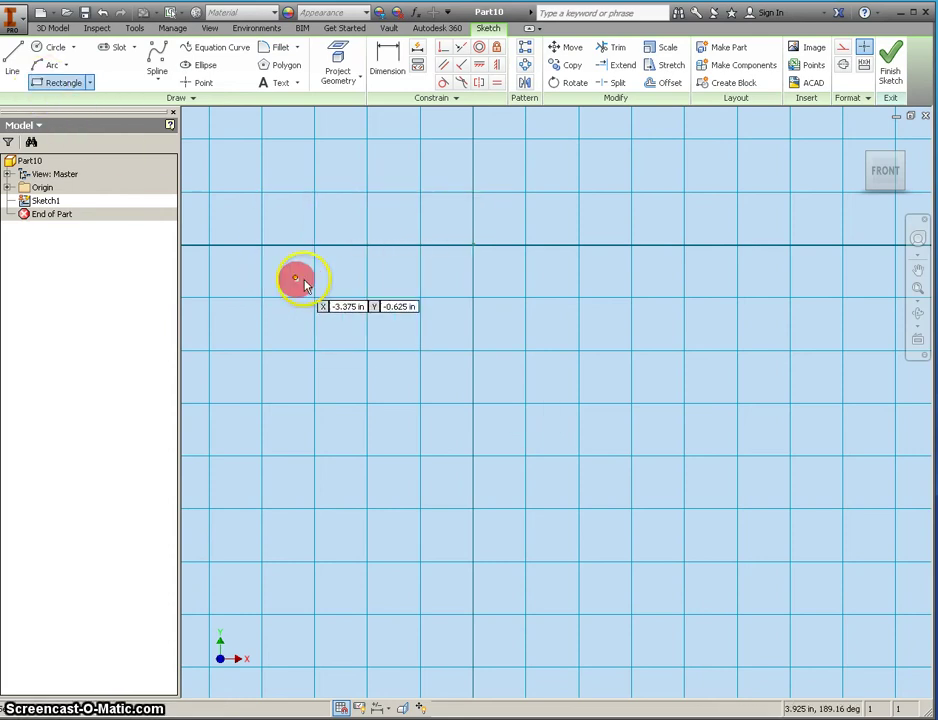
pyautogui.click(909, 515)
# Dimension the rectangle to 5 in wide along its top edge and 3 in high along its left edge.
pyautogui.click(384, 62)
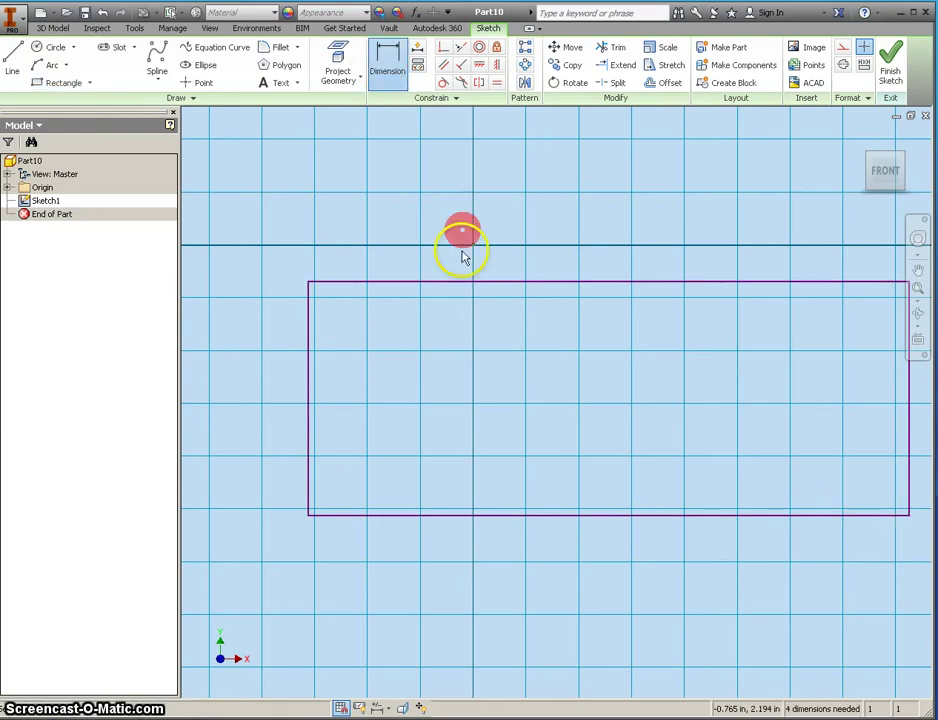
pyautogui.click(464, 287)
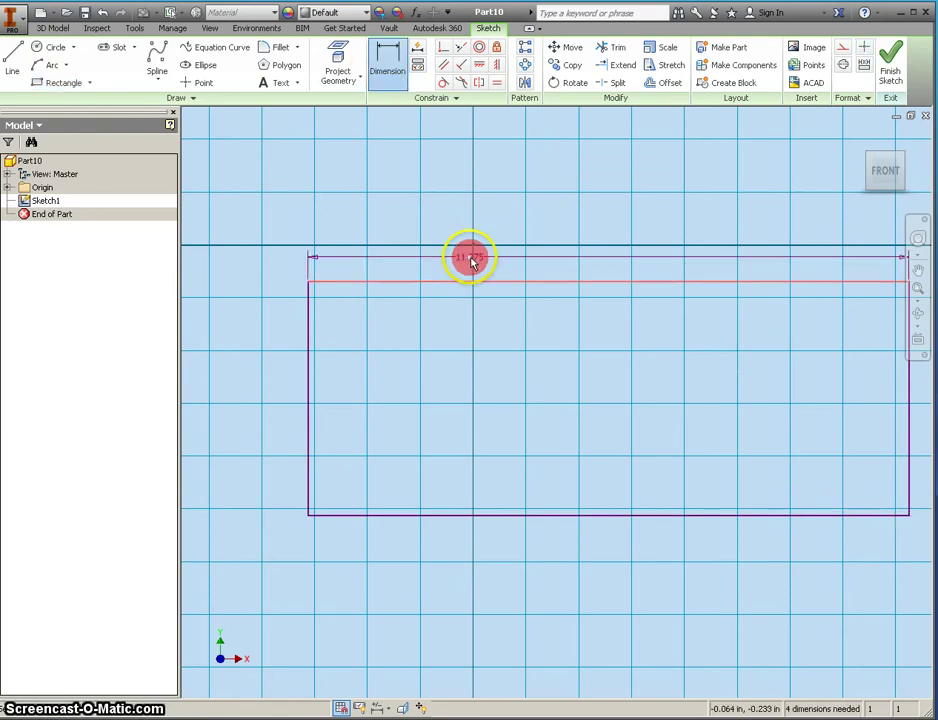
pyautogui.click(472, 258)
pyautogui.write('5')
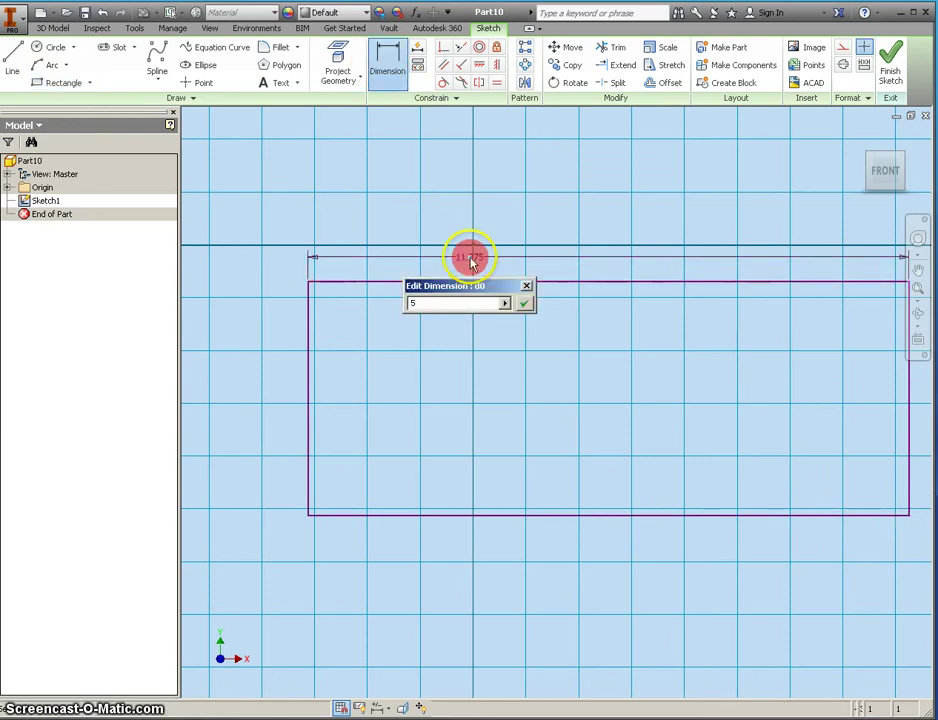
pyautogui.press('Return')
pyautogui.click(403, 293)
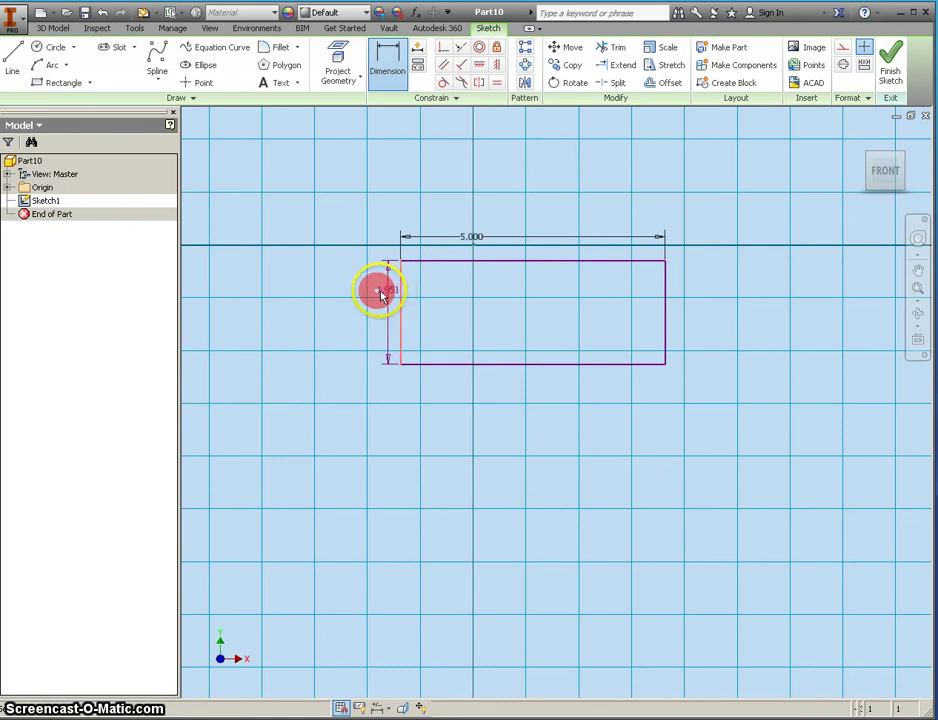
pyautogui.click(366, 292)
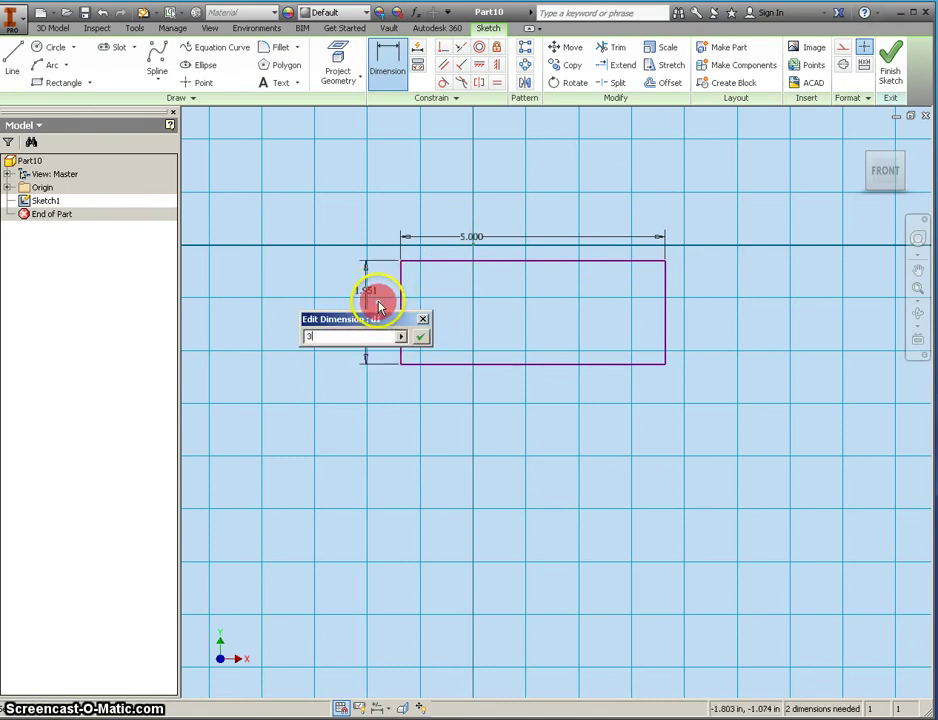
pyautogui.press('Return')
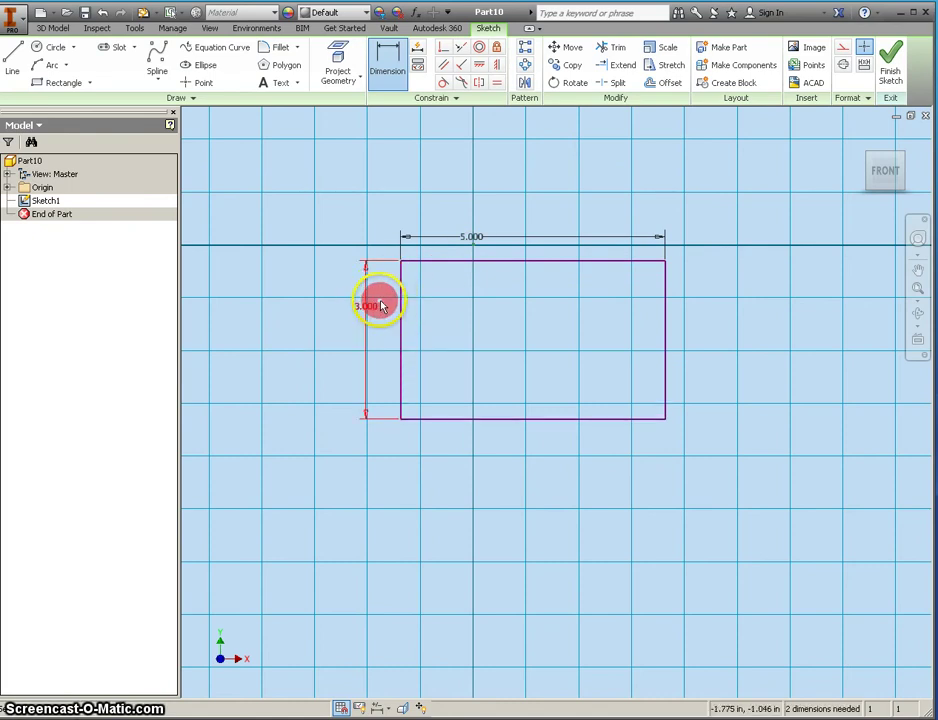
# Draw a circle centered on the rectangle's upper-left corner and dimension its diameter to 0.5 in.
pyautogui.click(52, 47)
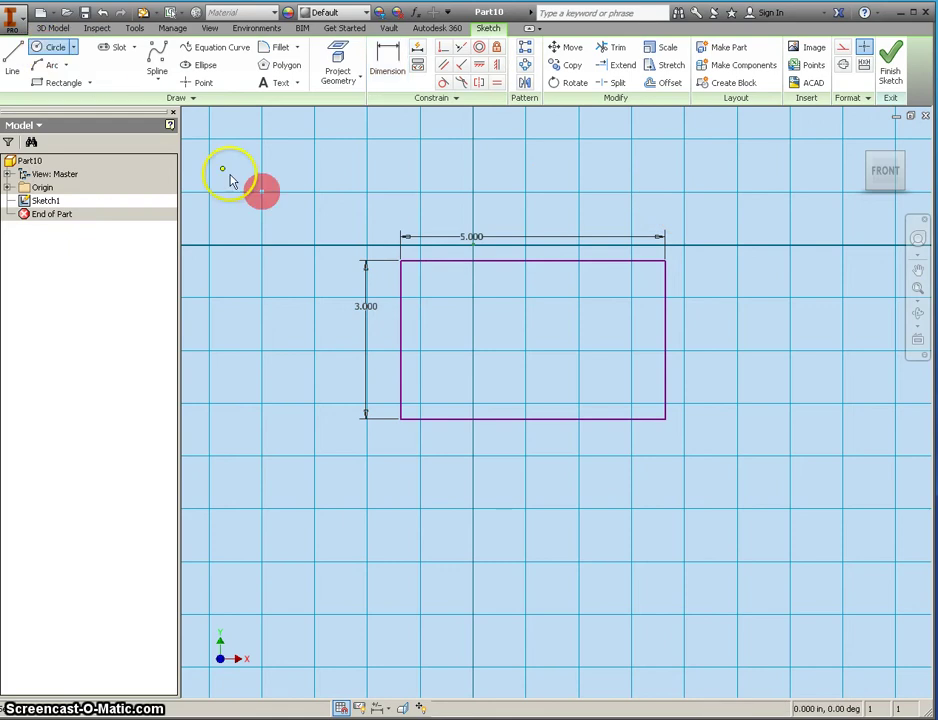
pyautogui.click(398, 262)
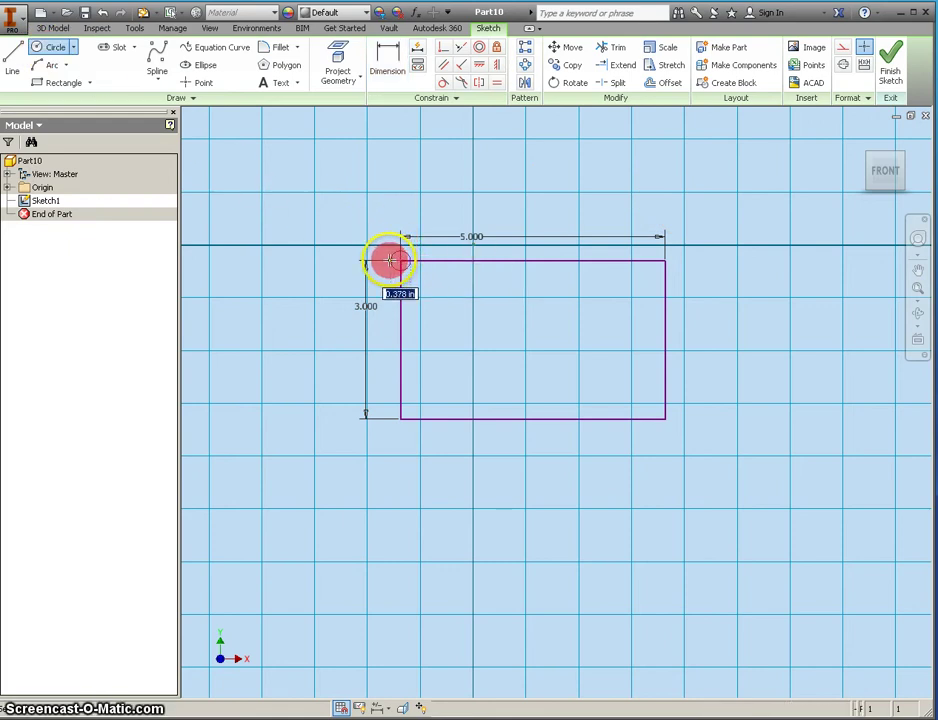
pyautogui.click(389, 260)
pyautogui.click(390, 58)
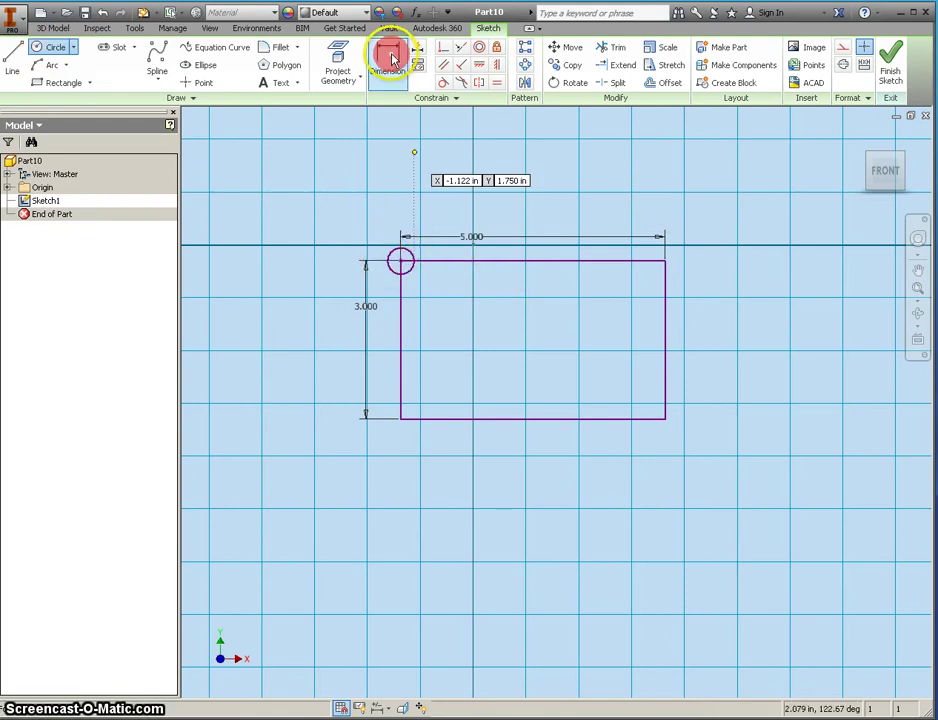
pyautogui.click(394, 248)
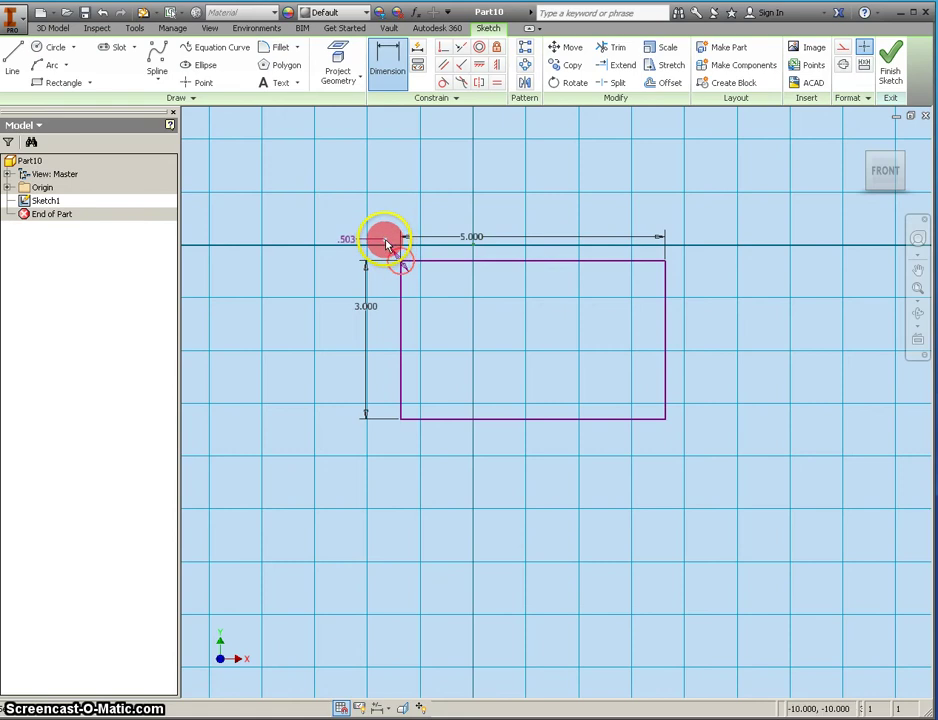
pyautogui.click(386, 243)
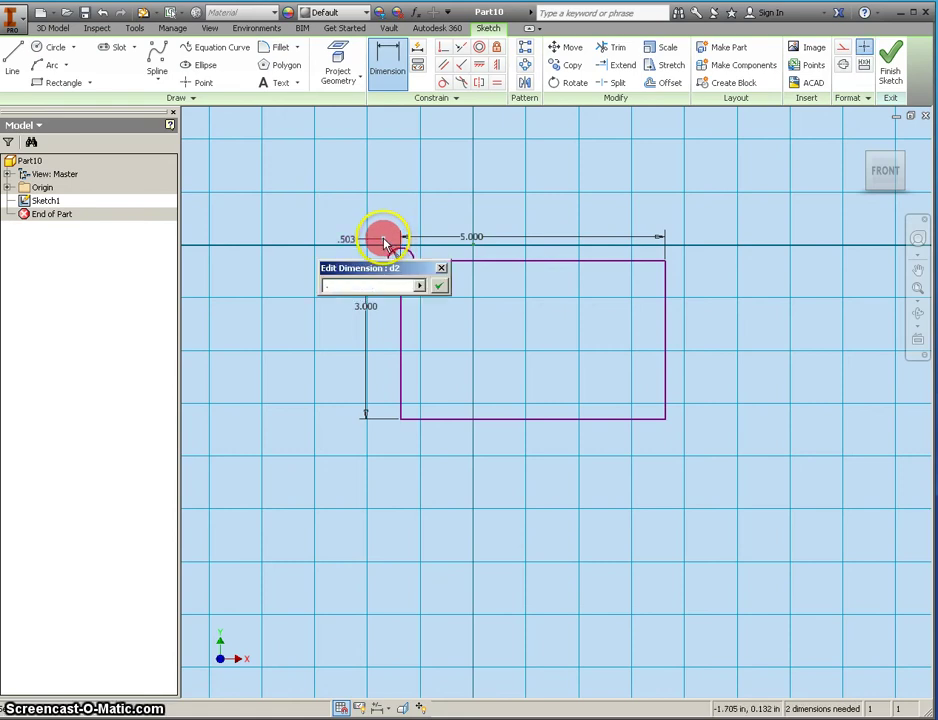
pyautogui.press('Return')
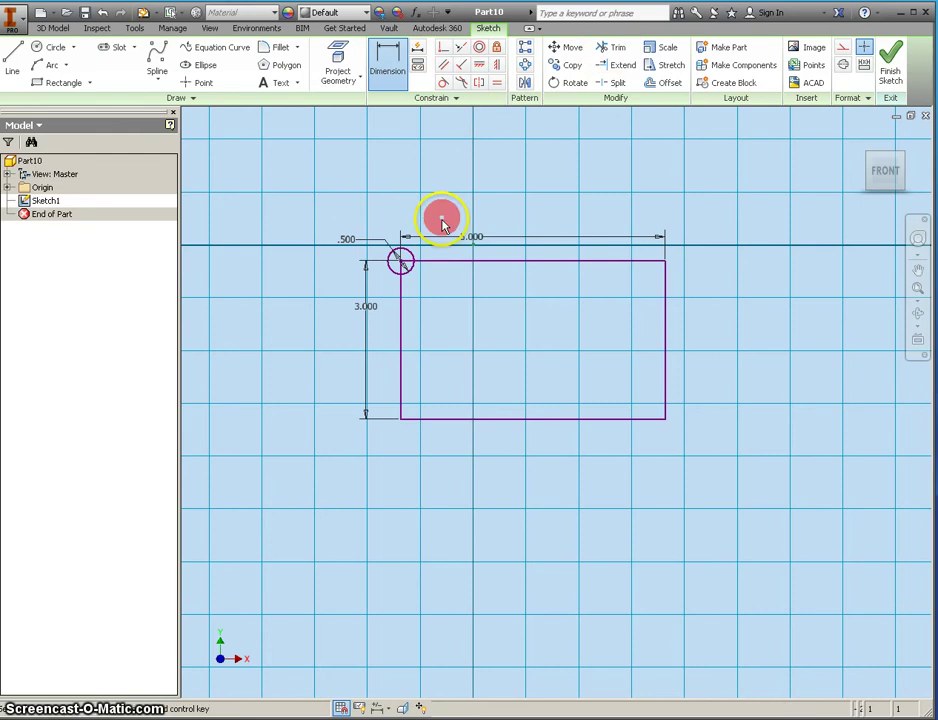
# Trim away the circle's arc outside the rectangle and the short piece of the left edge inside the circle.
pyautogui.click(389, 258)
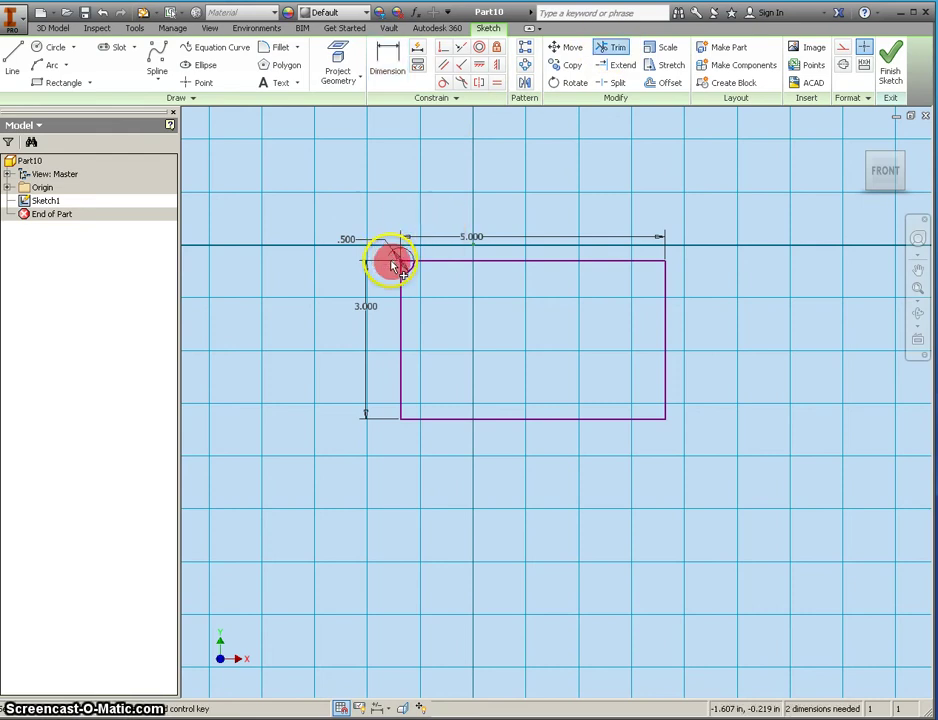
pyautogui.click(404, 265)
pyautogui.click(408, 263)
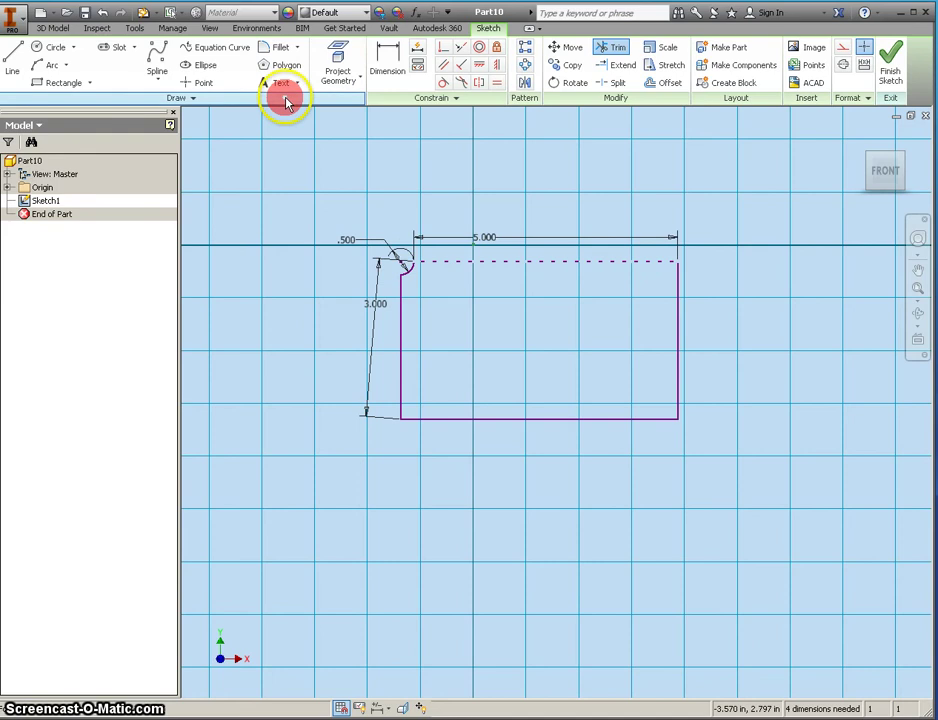
pyautogui.click(110, 16)
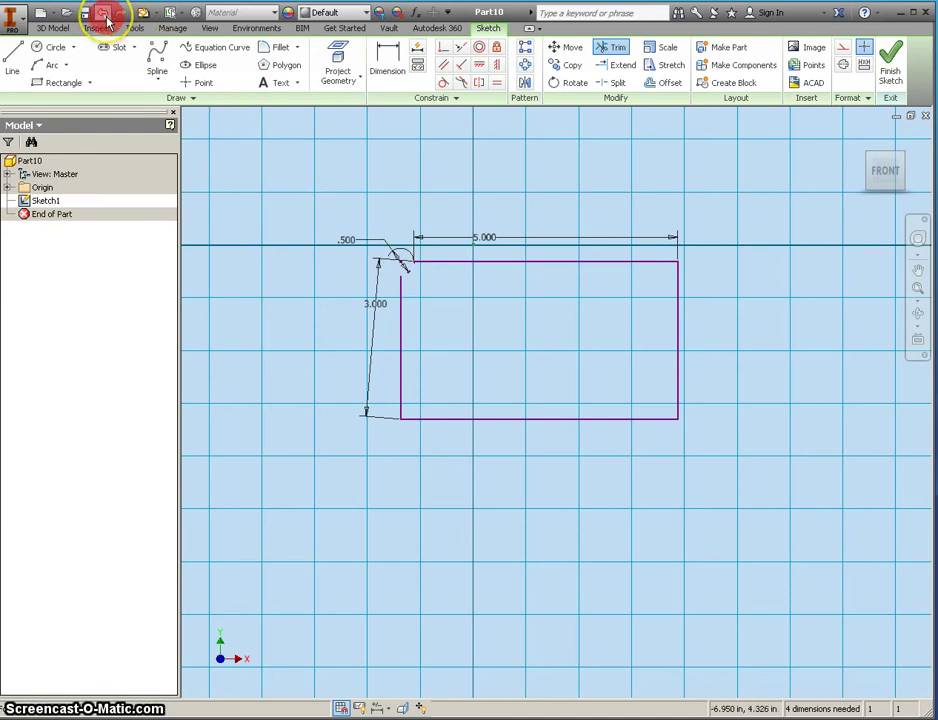
pyautogui.click(352, 268)
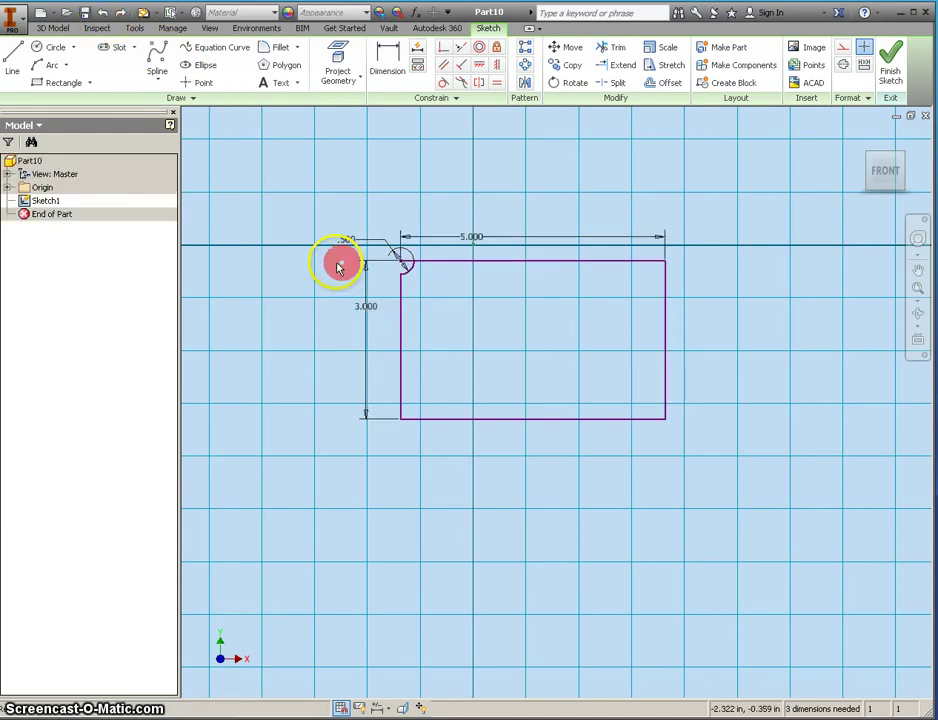
# Delete the 0.5 in diameter dimension of the corner arc.
pyautogui.click(345, 242)
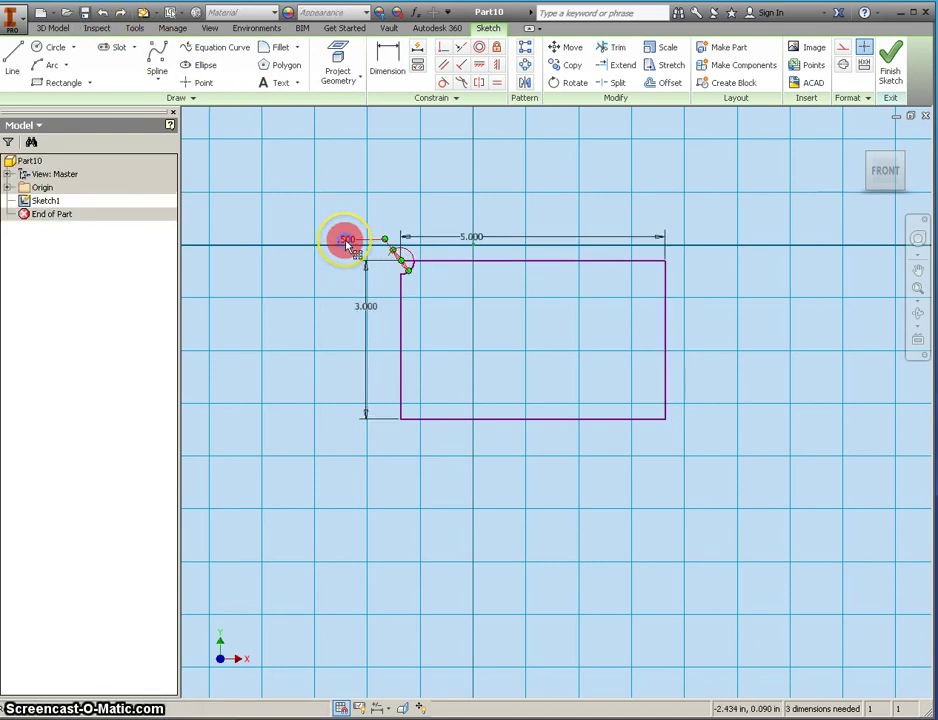
pyautogui.rightClick(346, 244)
pyautogui.click(350, 205)
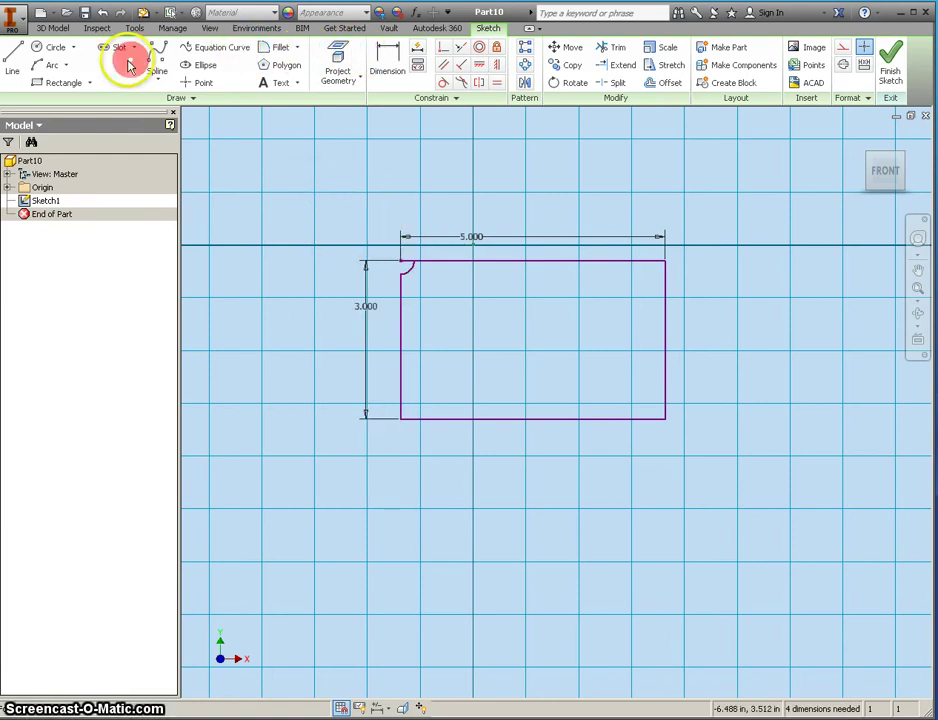
pyautogui.click(607, 47)
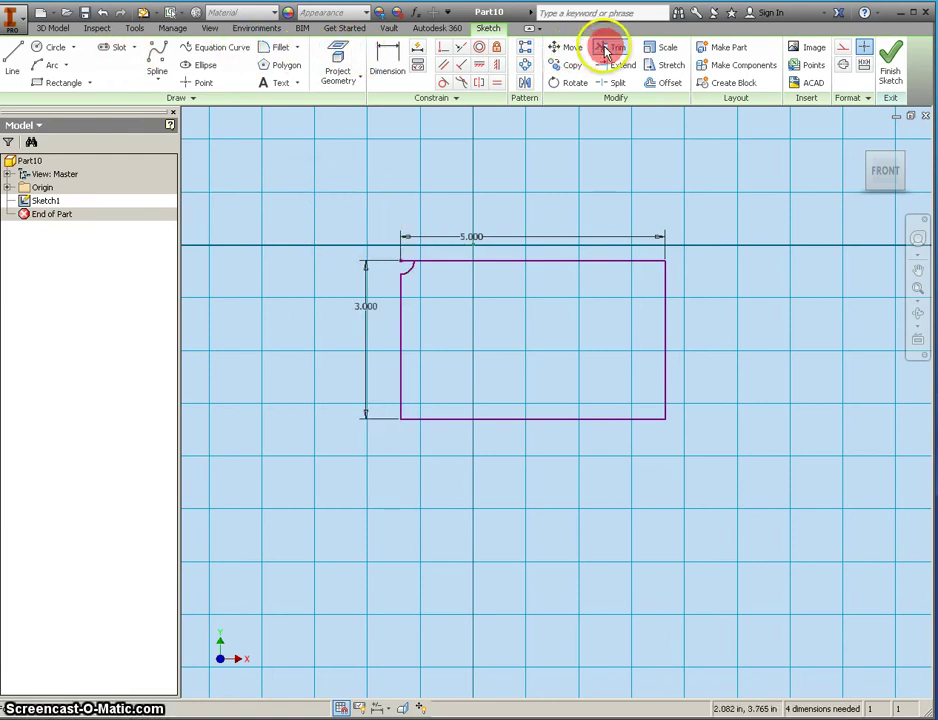
pyautogui.click(406, 264)
pyautogui.rightClick(472, 238)
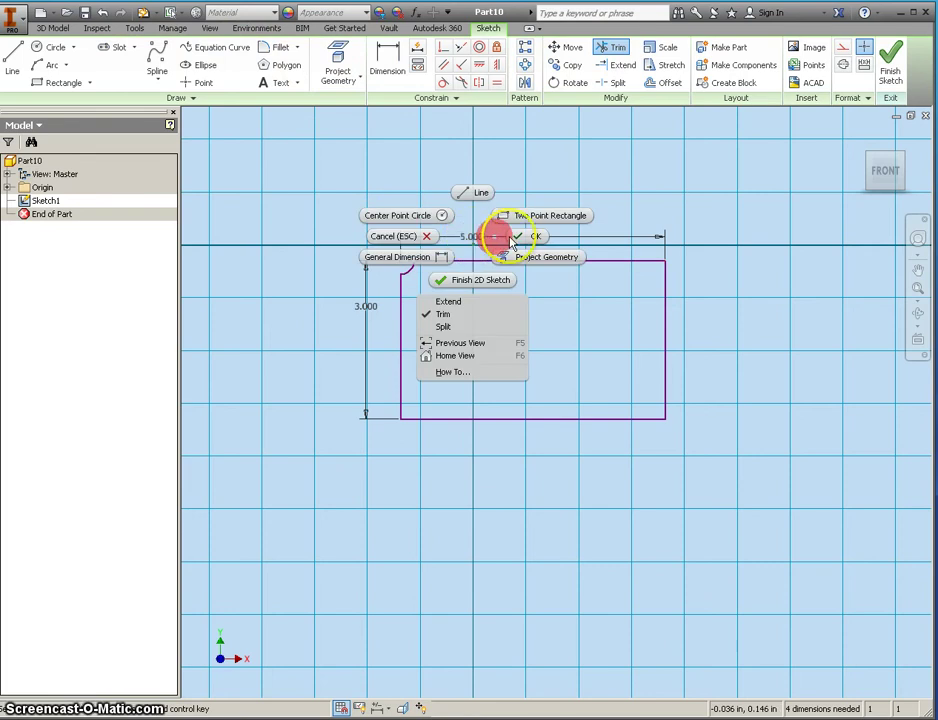
pyautogui.click(528, 237)
# Delete the rectangle's 5 in width dimension and trim the short piece of the top edge inside the corner arc.
pyautogui.rightClick(473, 240)
pyautogui.click(470, 194)
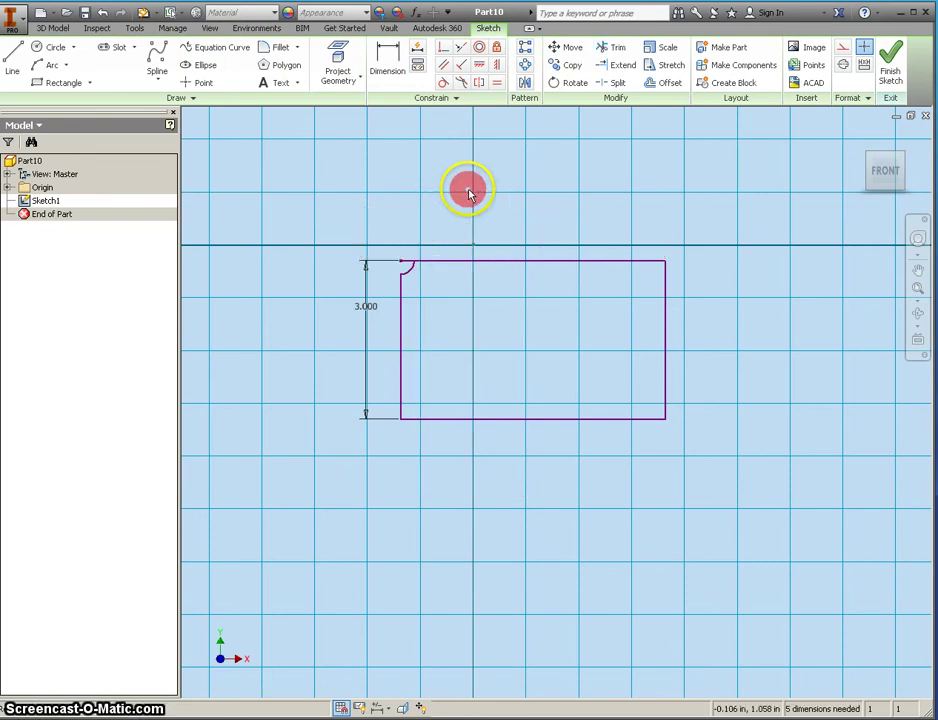
pyautogui.click(607, 47)
pyautogui.click(390, 267)
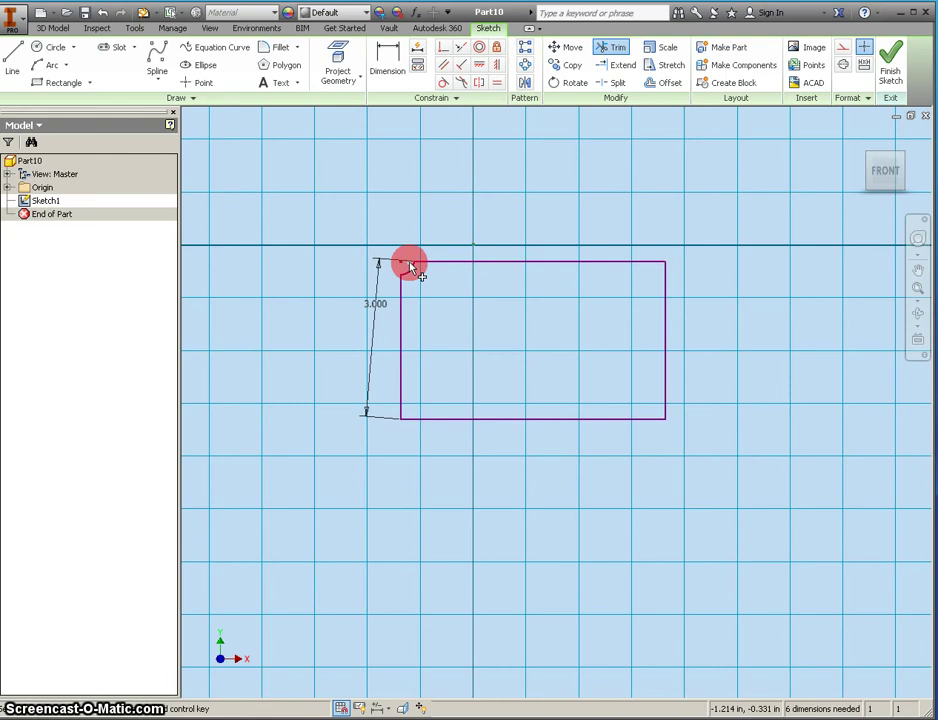
# Delete the rectangle's 3 in height dimension and finish the sketch.
pyautogui.click(374, 305)
pyautogui.rightClick(379, 306)
pyautogui.press('Escape')
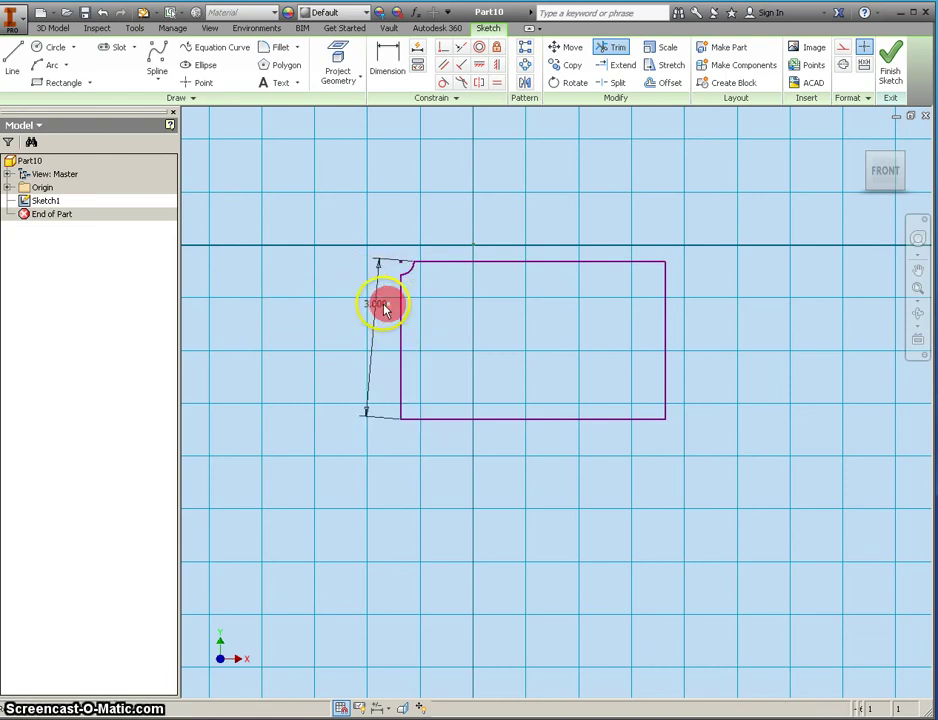
pyautogui.rightClick(378, 303)
pyautogui.click(374, 260)
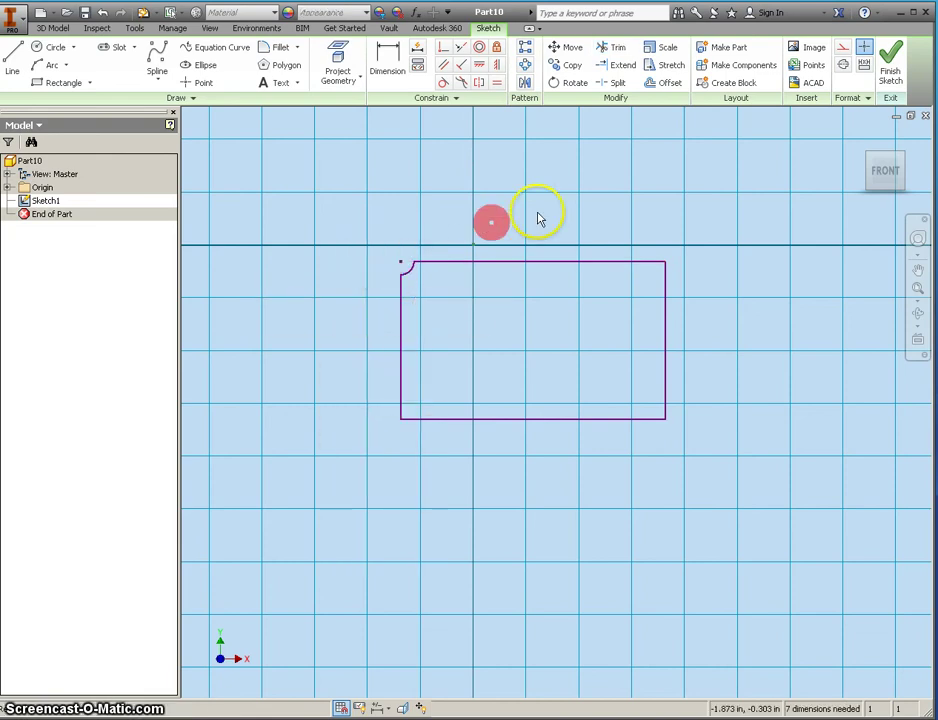
pyautogui.click(900, 65)
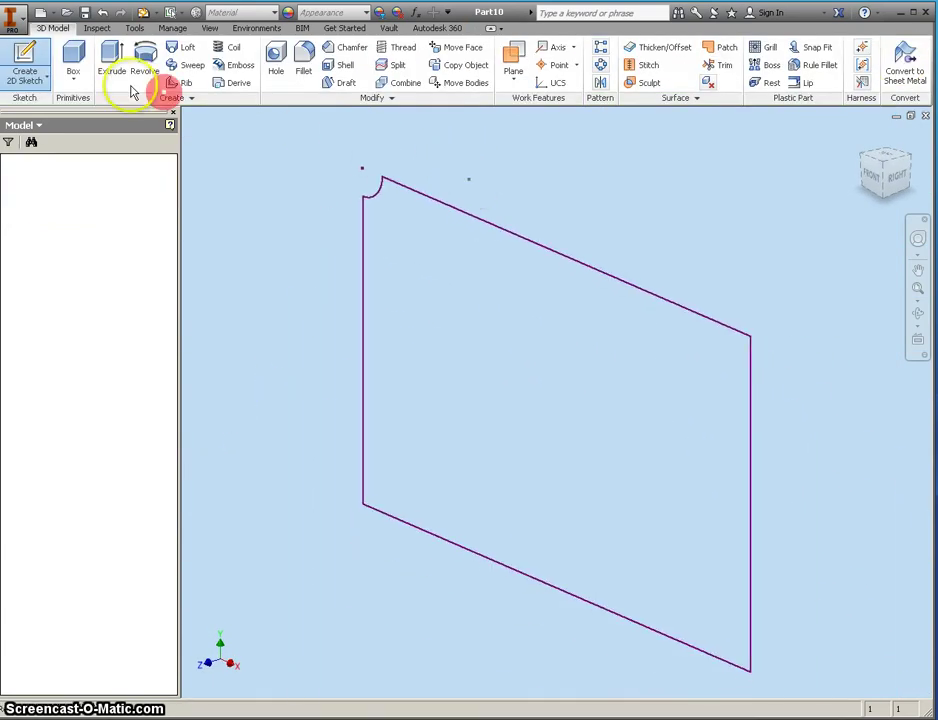
# Extrude the notched rectangular profile forward into a solid block.
pyautogui.click(110, 58)
pyautogui.moveTo(228, 178); pyautogui.dragTo(288, 156, button='middle')
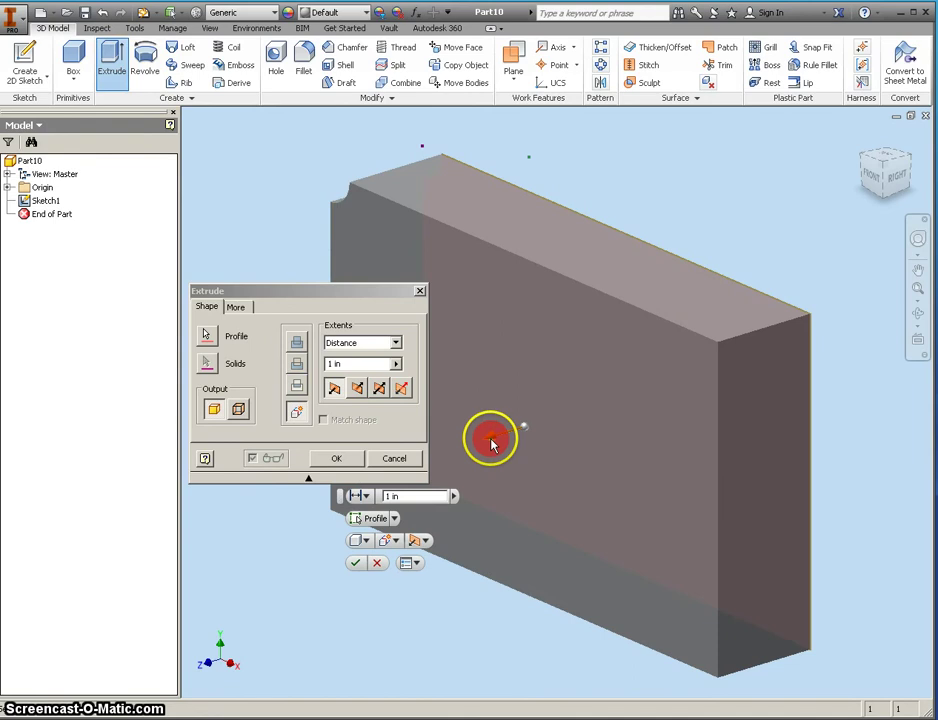
pyautogui.moveTo(491, 443)
pyautogui.mouseDown()
pyautogui.moveTo(461, 449)
pyautogui.moveTo(488, 438)
pyautogui.moveTo(387, 504)
pyautogui.moveTo(325, 505)
pyautogui.mouseUp()
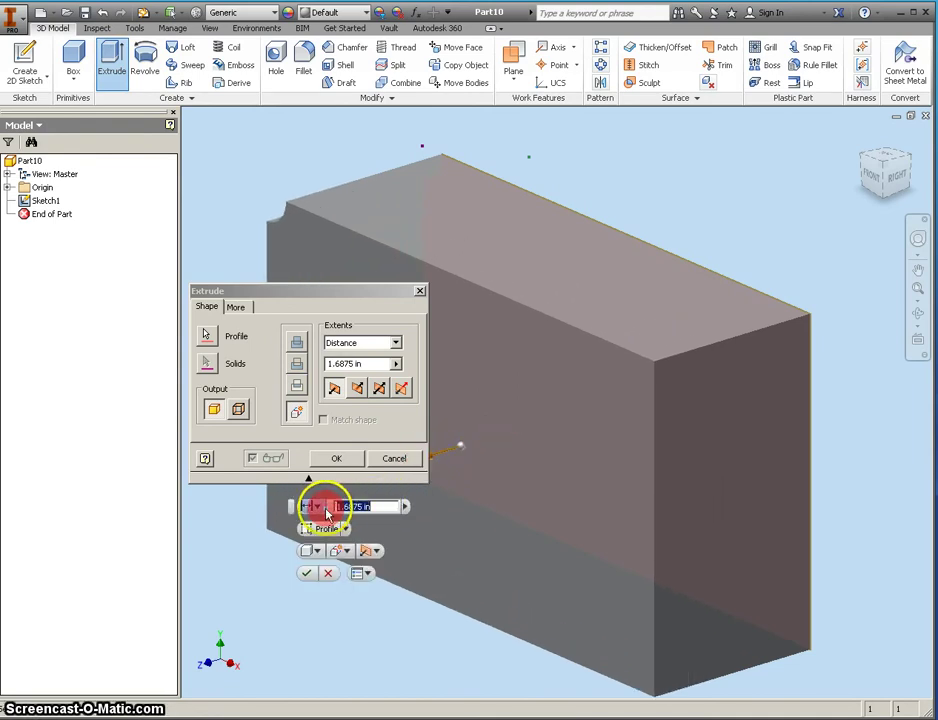
pyautogui.press('Return')
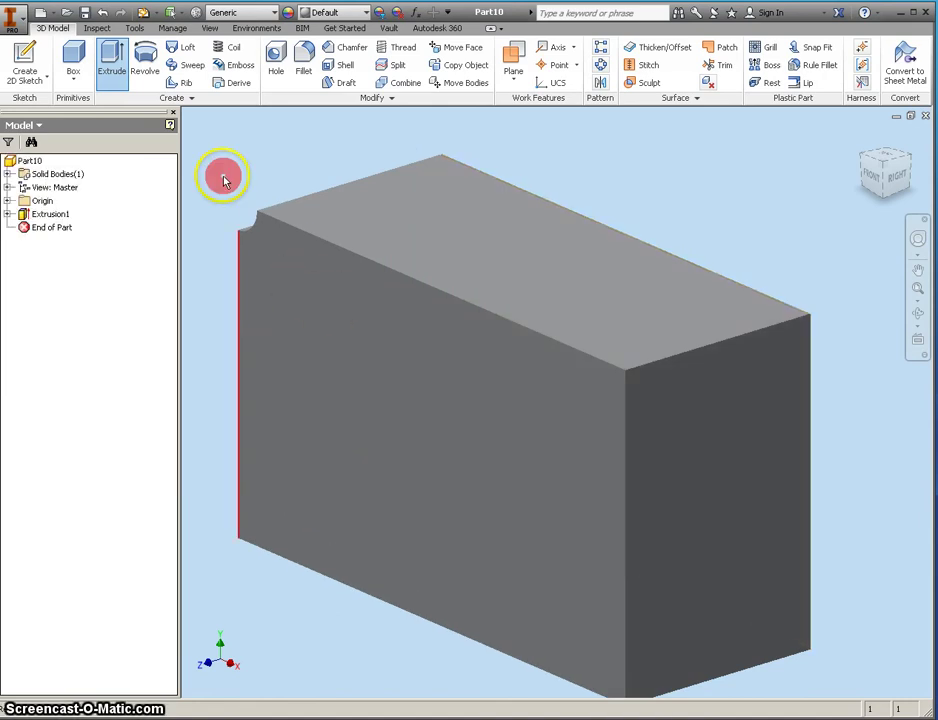
# Add a linearly placed through-all hole to the front face, 1 in from its left edge and 1 in from its top edge, adjusting its diameter.
pyautogui.click(277, 57)
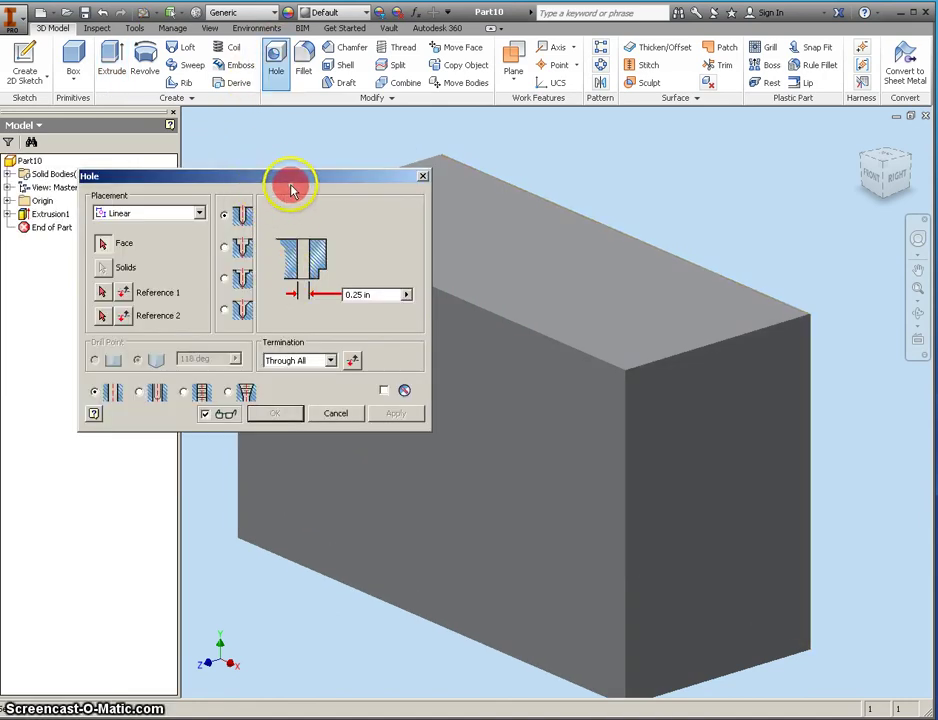
pyautogui.moveTo(314, 185); pyautogui.dragTo(697, 155)
pyautogui.click(587, 184)
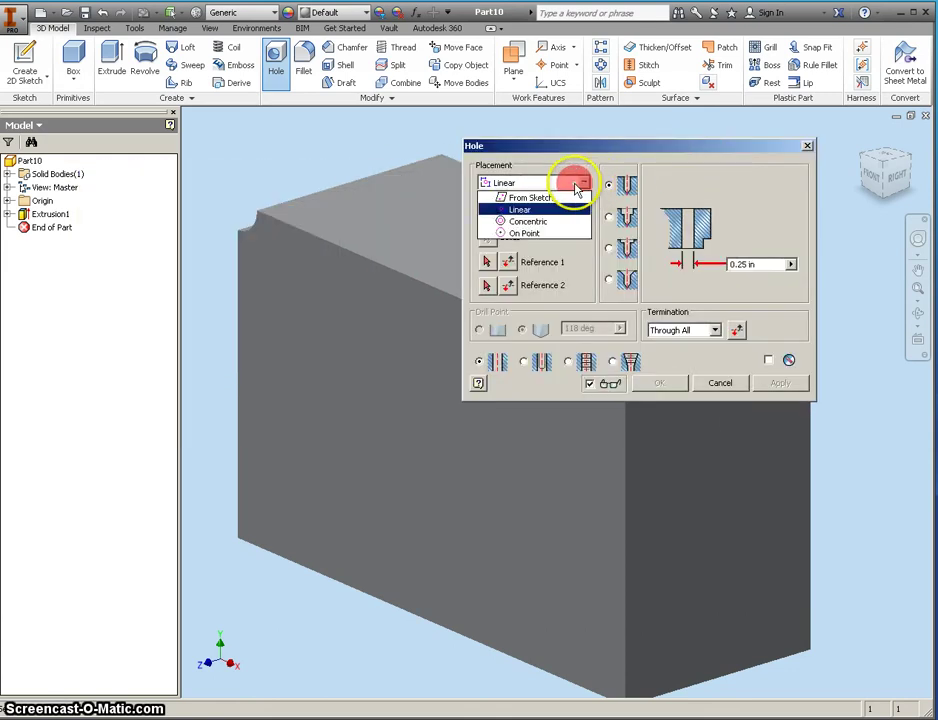
pyautogui.click(525, 209)
pyautogui.click(284, 341)
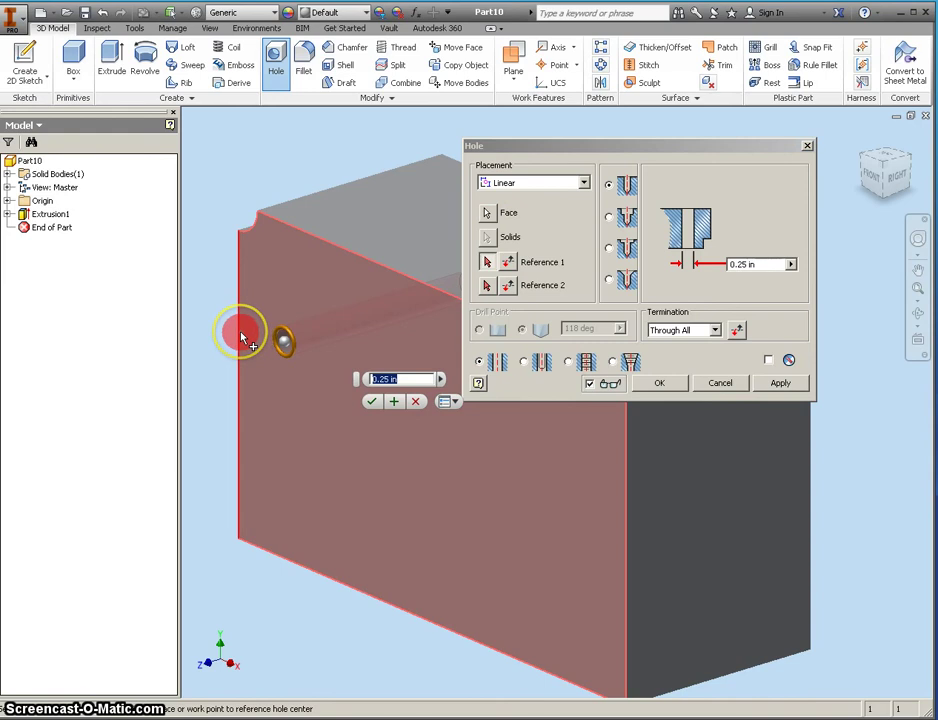
pyautogui.click(243, 338)
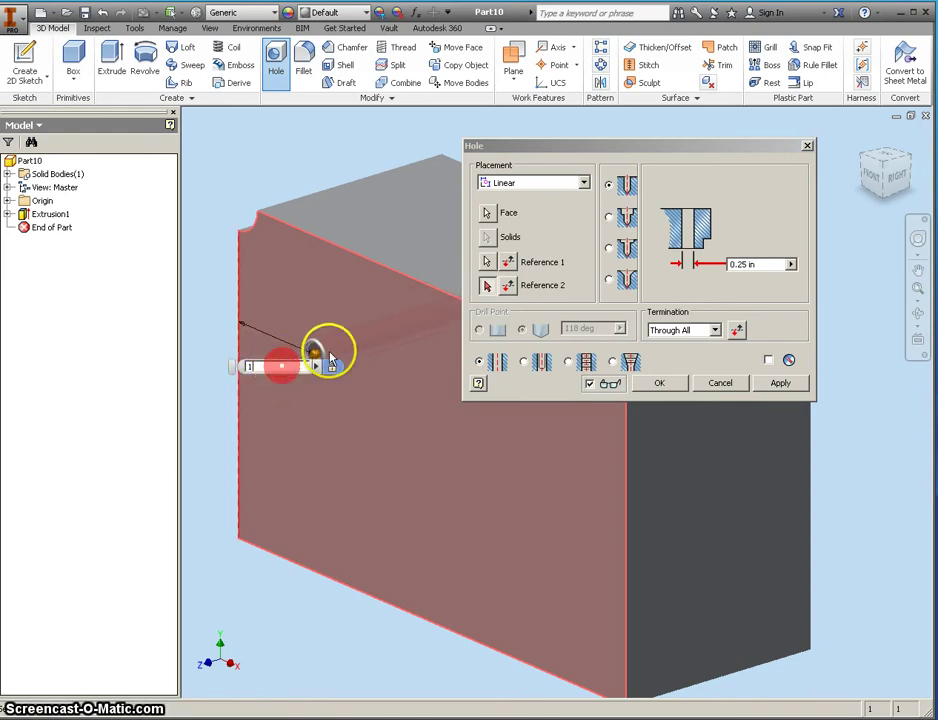
pyautogui.click(354, 258)
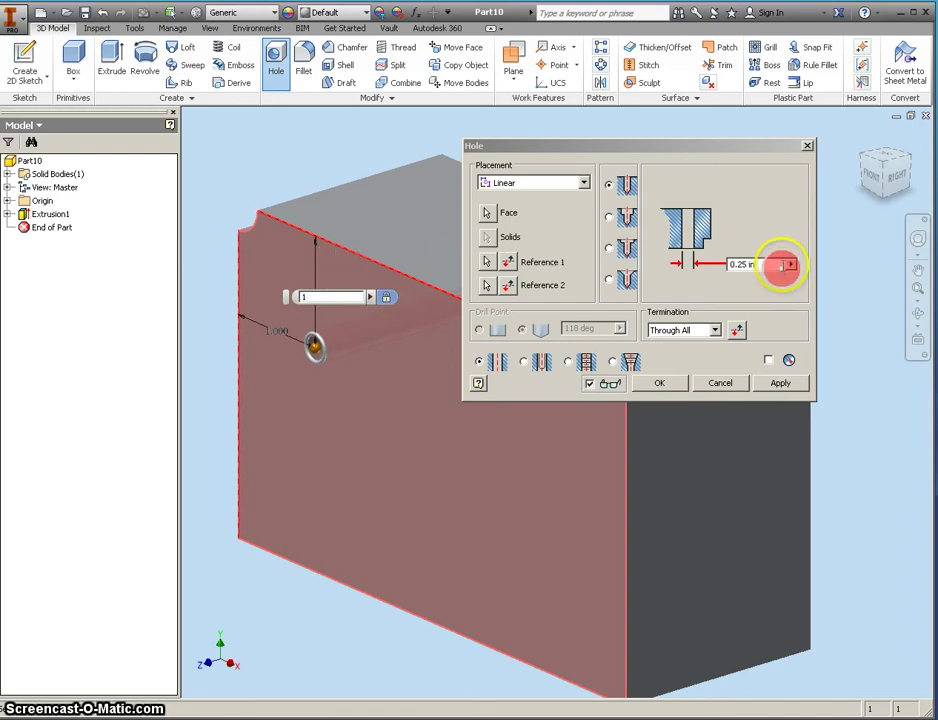
pyautogui.moveTo(764, 265); pyautogui.dragTo(744, 266)
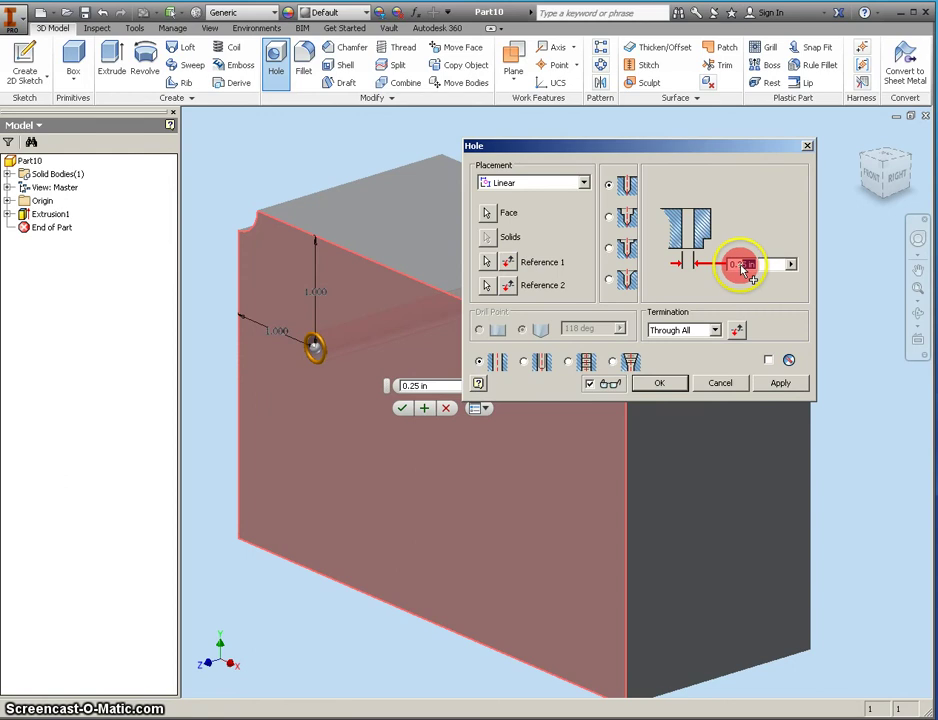
pyautogui.click(403, 408)
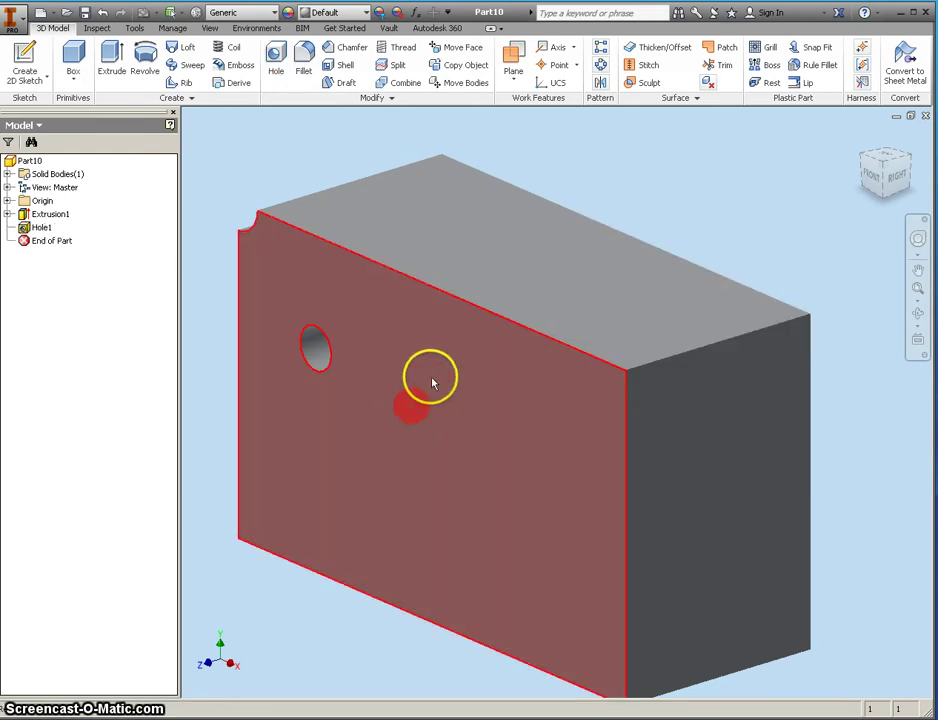
# Fillet the block's upper front edge with a 0.2 in radius.
pyautogui.click(306, 63)
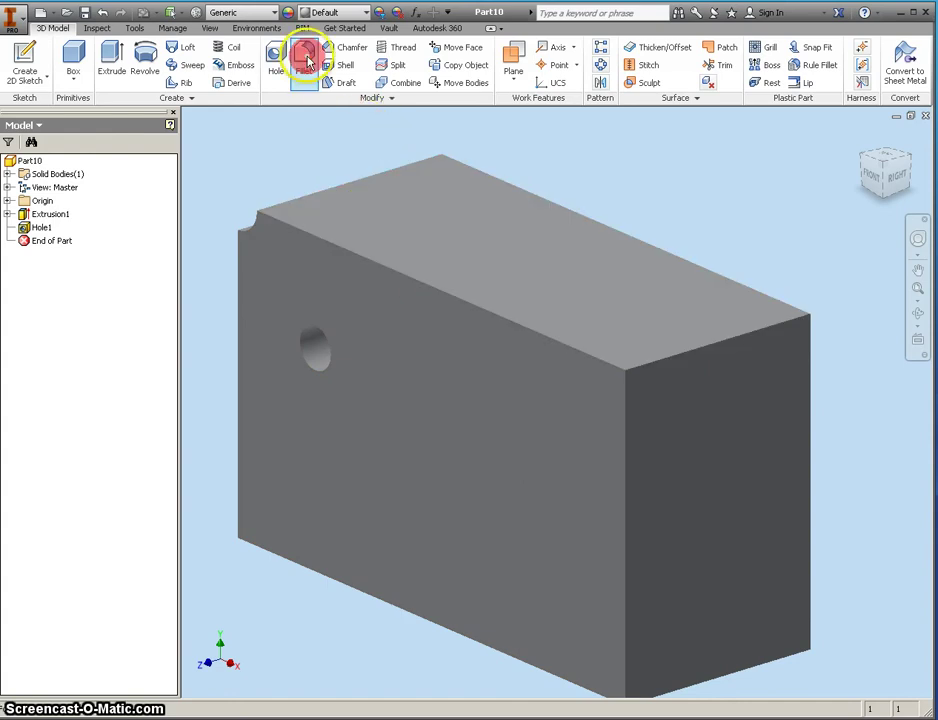
pyautogui.click(313, 250)
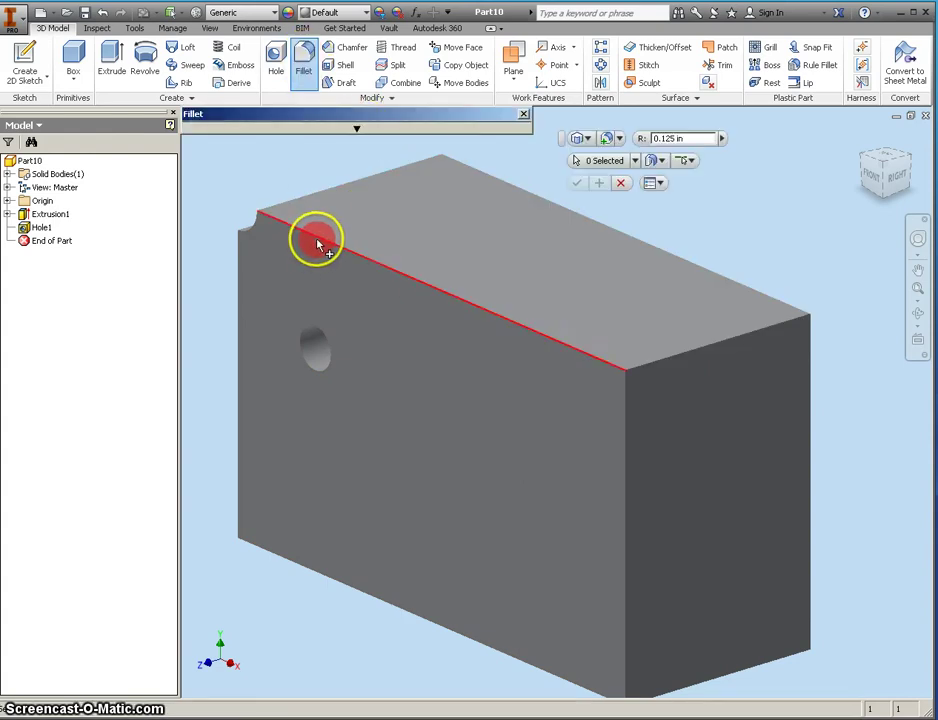
pyautogui.click(316, 242)
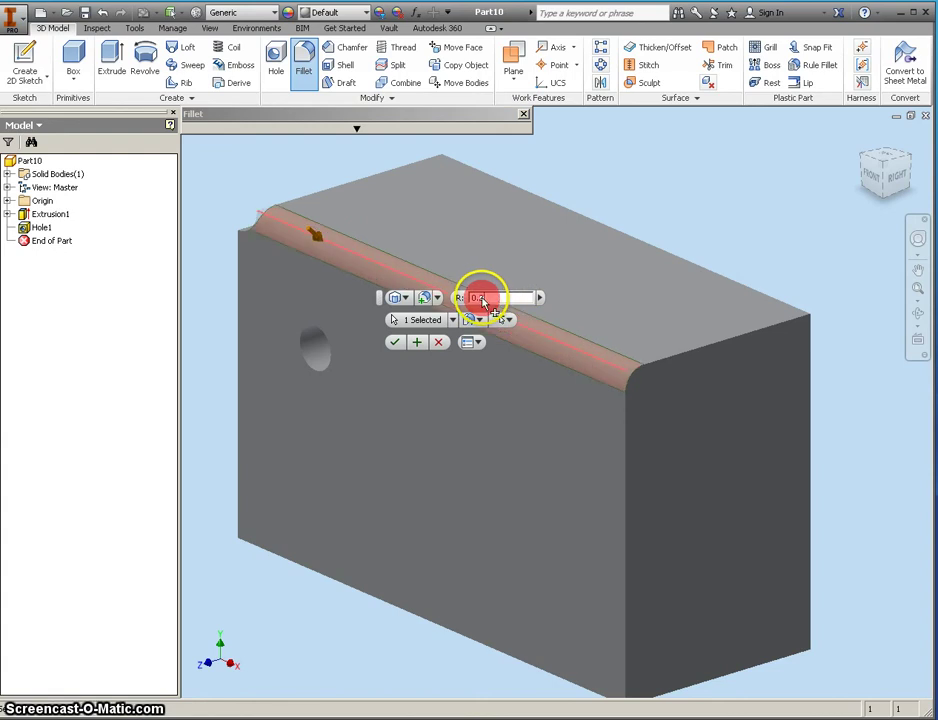
pyautogui.click(394, 342)
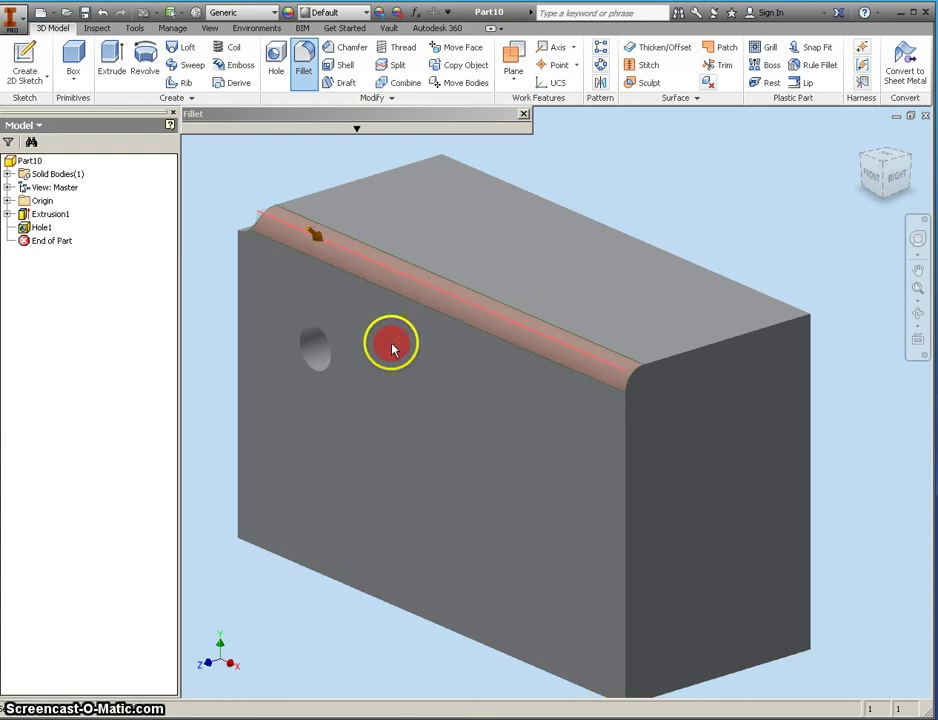
pyautogui.click(158, 52)
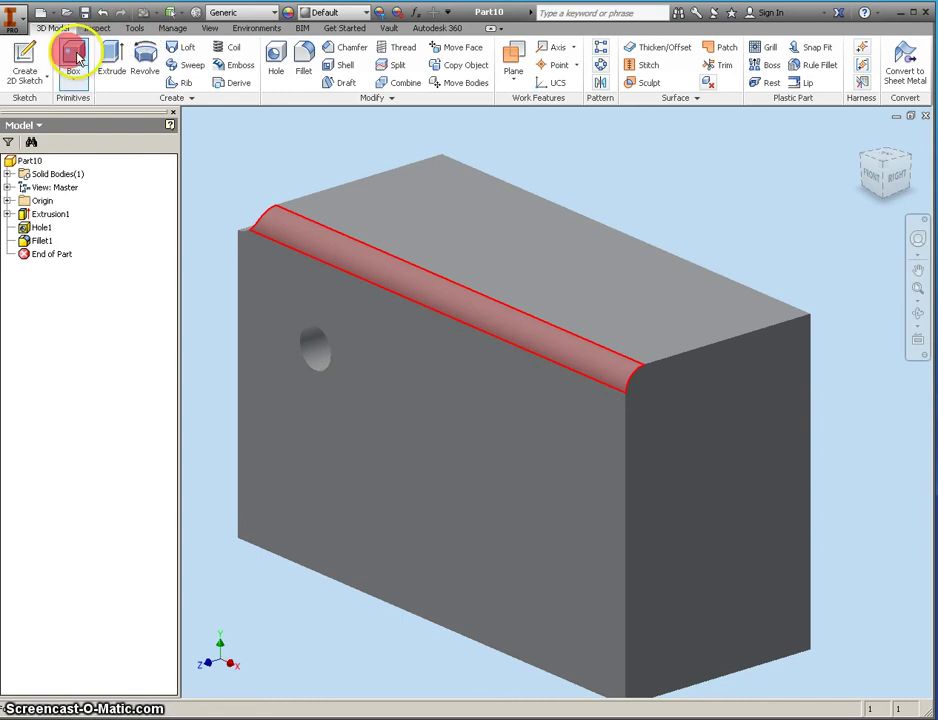
# Start a sketch on the front face and draw a circle about 0.375 in in diameter near the upper edge, to the right of the hole.
pyautogui.click(25, 55)
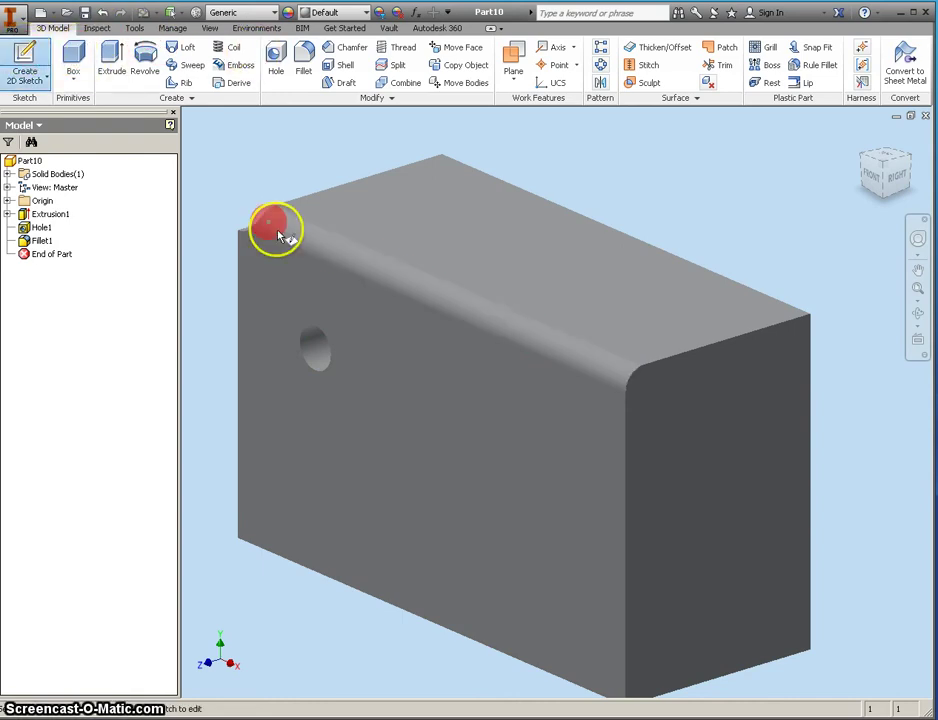
pyautogui.click(404, 340)
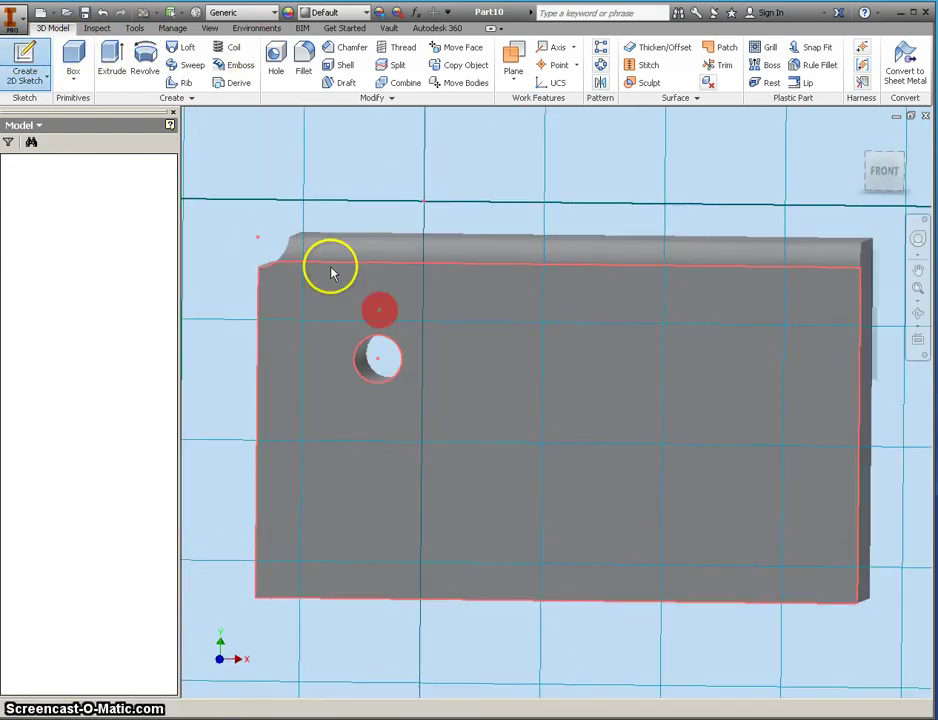
pyautogui.click(200, 66)
pyautogui.click(56, 48)
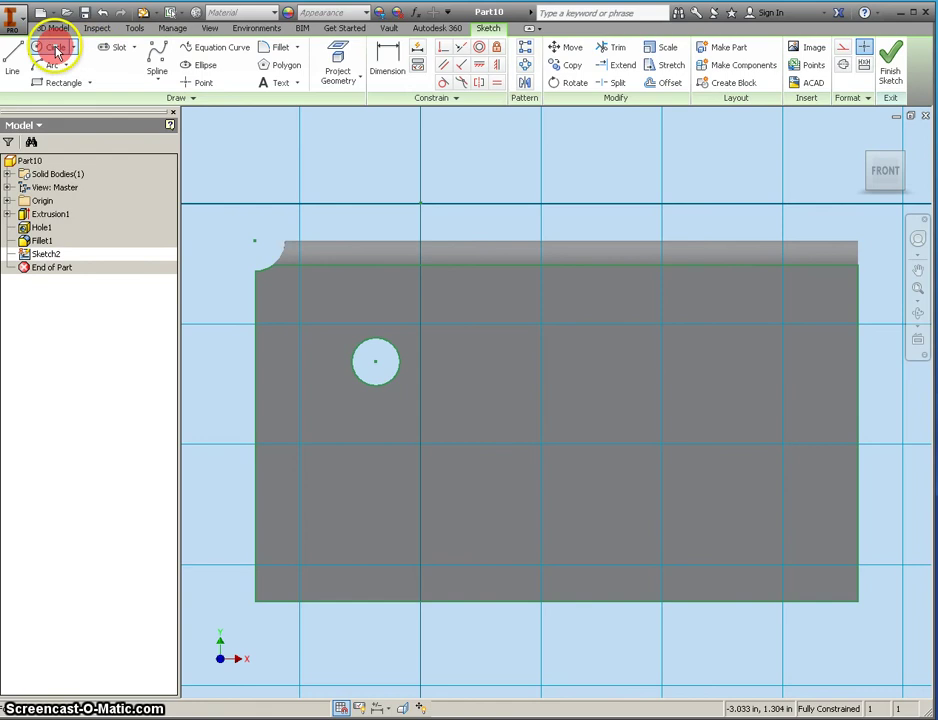
pyautogui.click(517, 298)
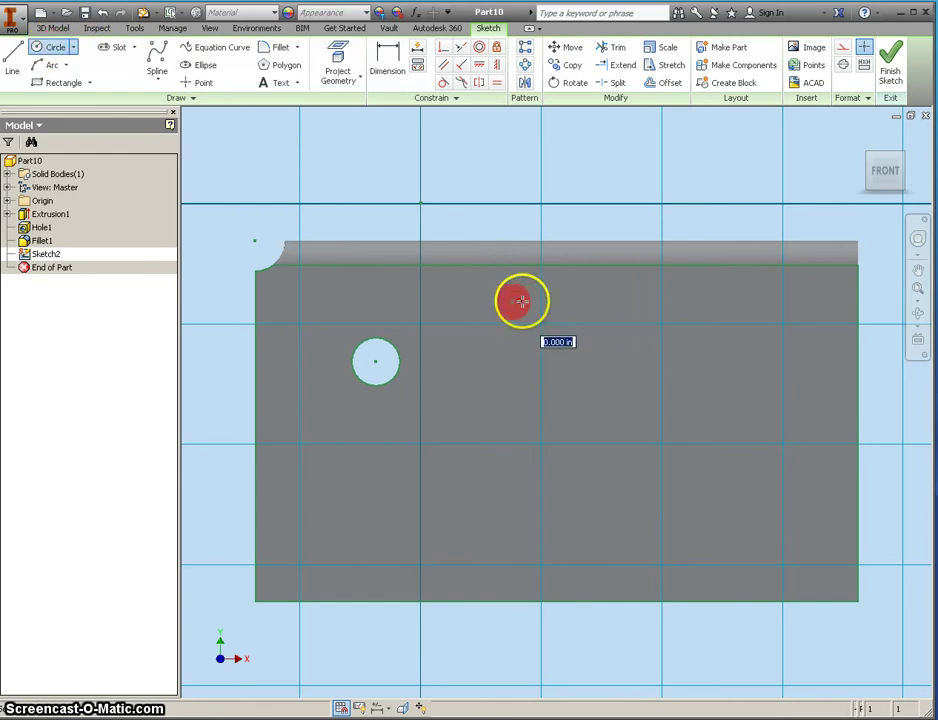
pyautogui.click(492, 302)
# Dimension the sketched circle's diameter to 0.4 in and finish the sketch.
pyautogui.click(390, 68)
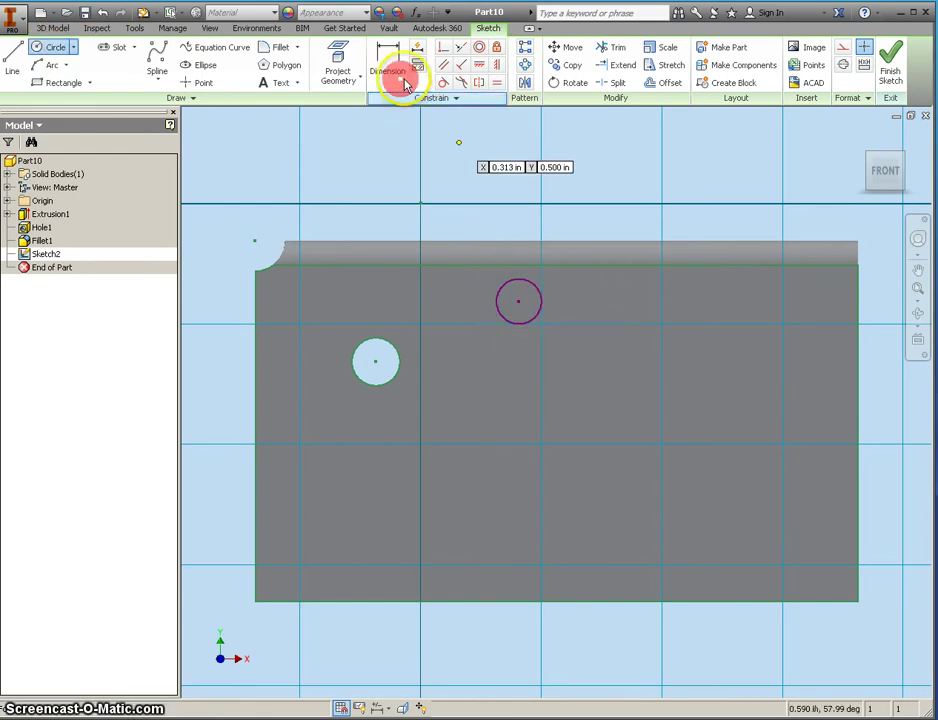
pyautogui.click(541, 308)
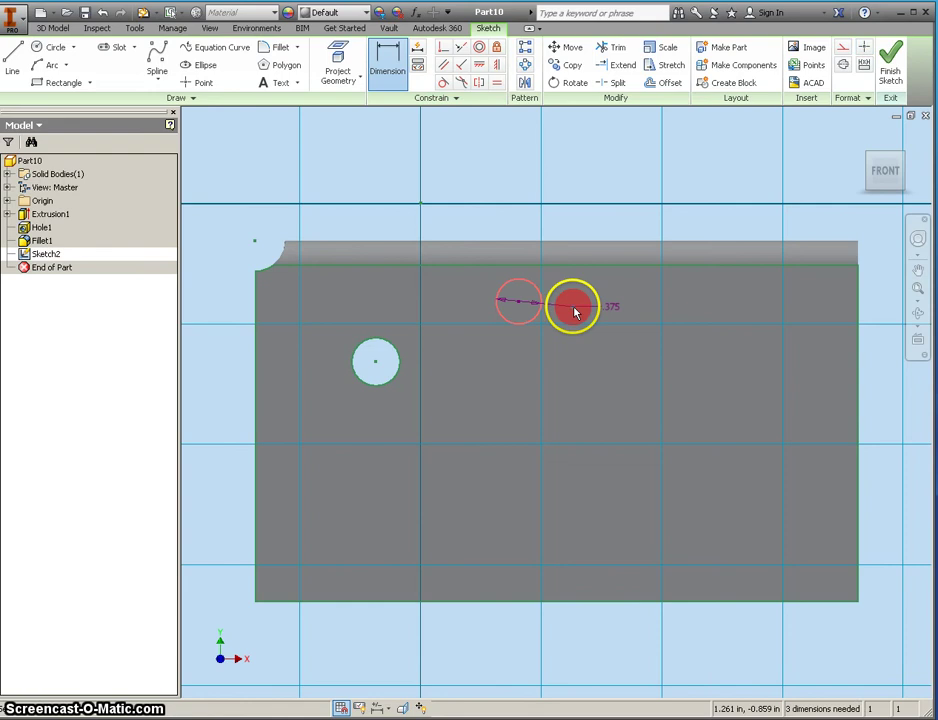
pyautogui.click(573, 312)
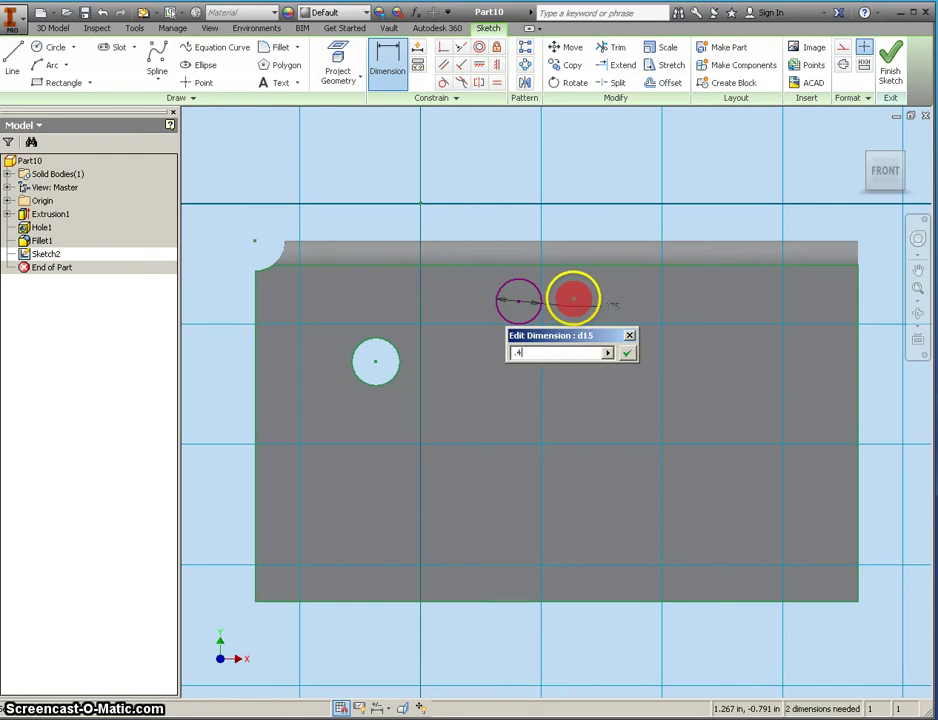
pyautogui.press('Return')
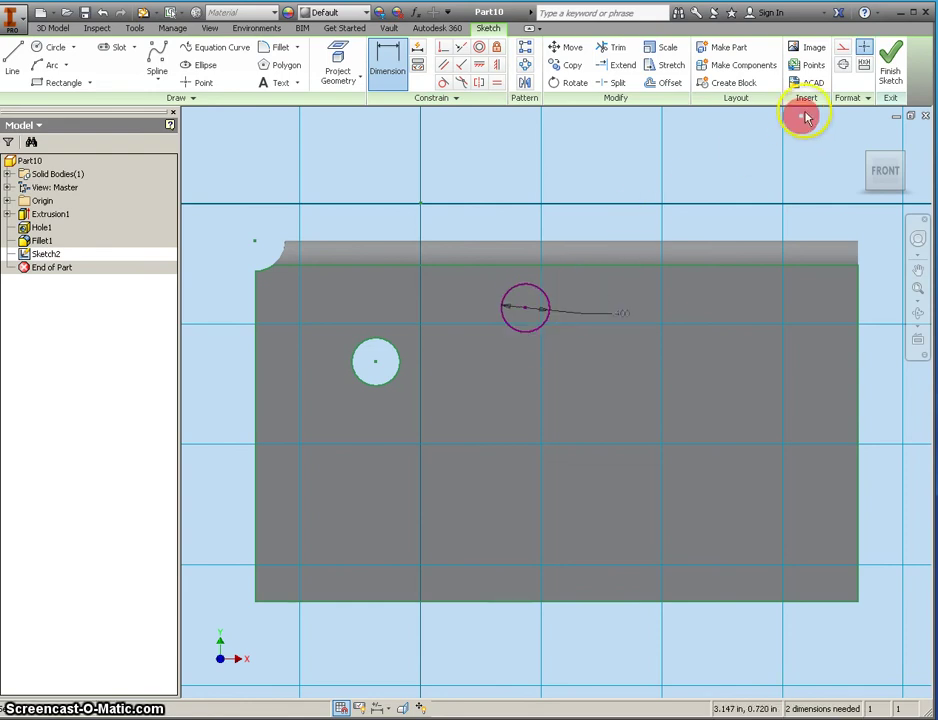
pyautogui.click(885, 78)
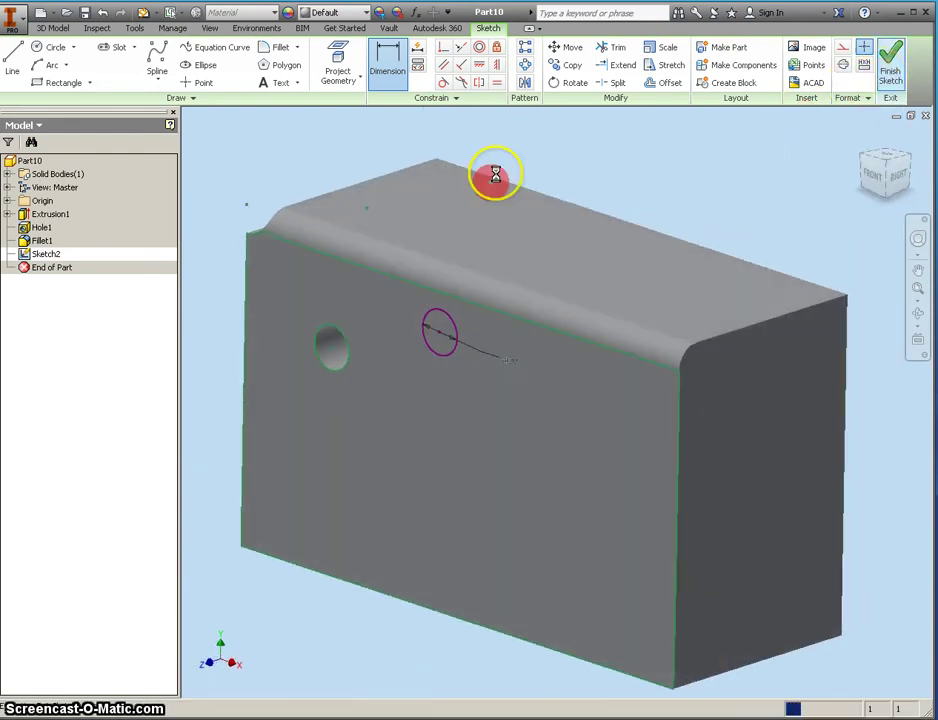
# Extrude the circle outward from the front face by .0001 in, joined to the block.
pyautogui.click(111, 66)
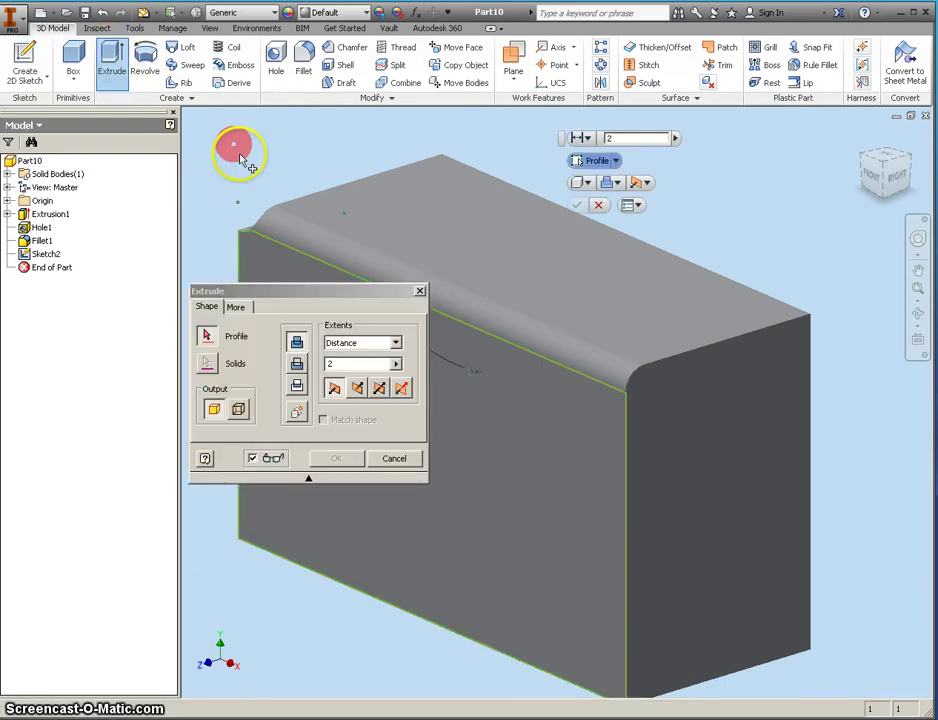
pyautogui.moveTo(293, 289); pyautogui.dragTo(146, 214)
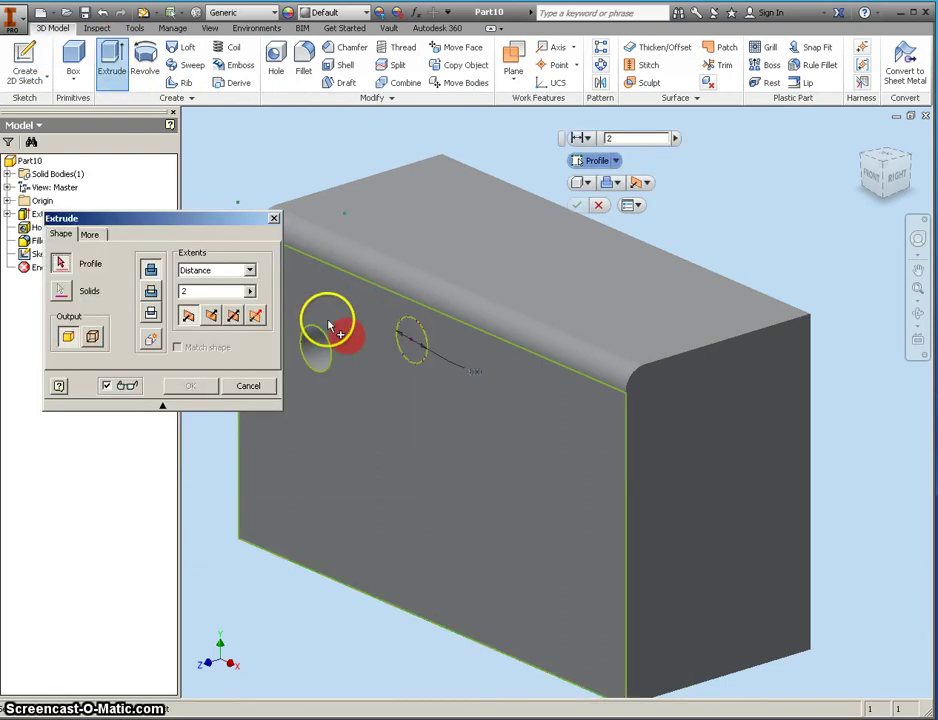
pyautogui.click(409, 343)
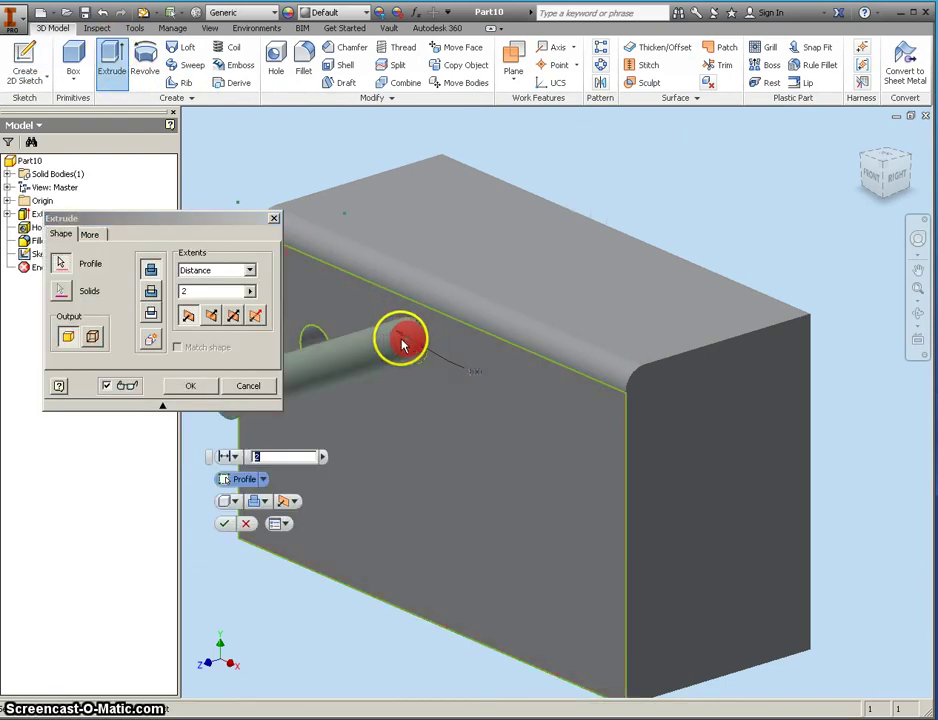
pyautogui.click(287, 460)
pyautogui.moveTo(284, 458); pyautogui.dragTo(572, 261)
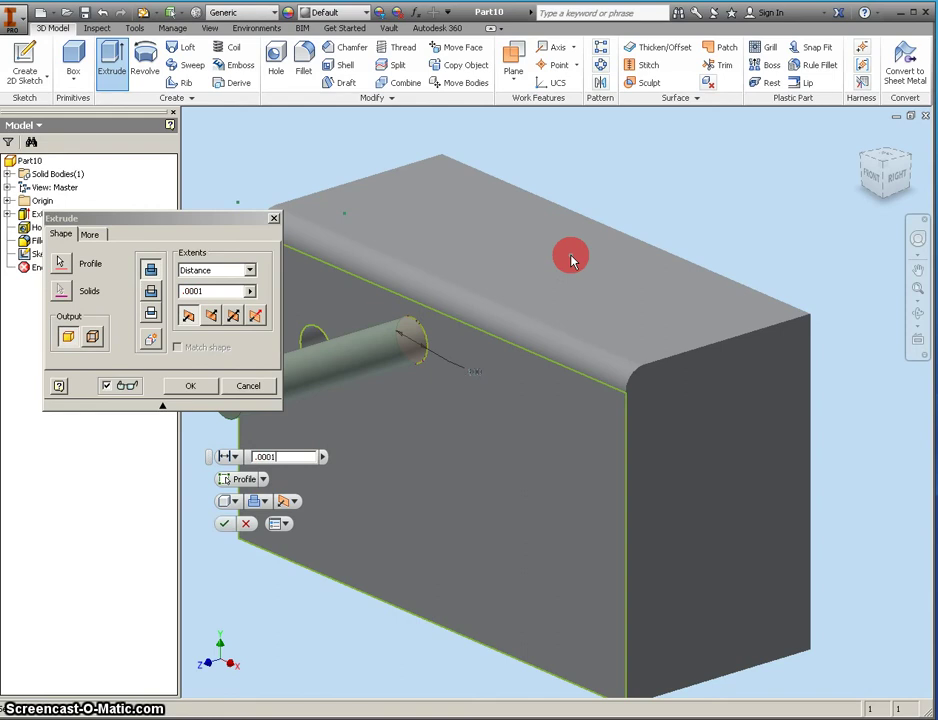
pyautogui.write('.0001')
pyautogui.click(263, 462)
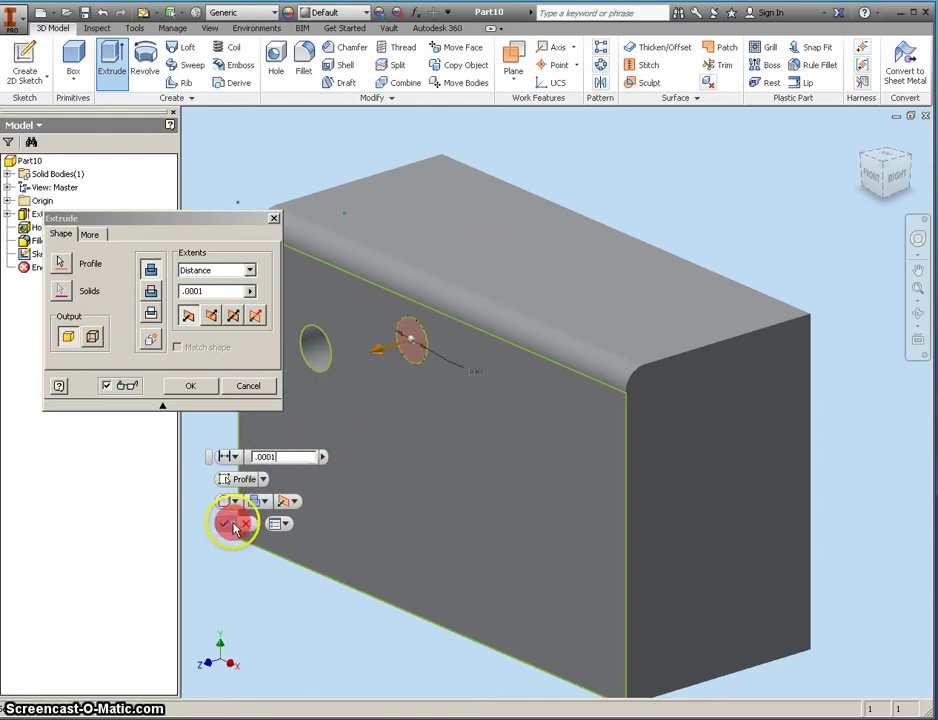
pyautogui.click(226, 522)
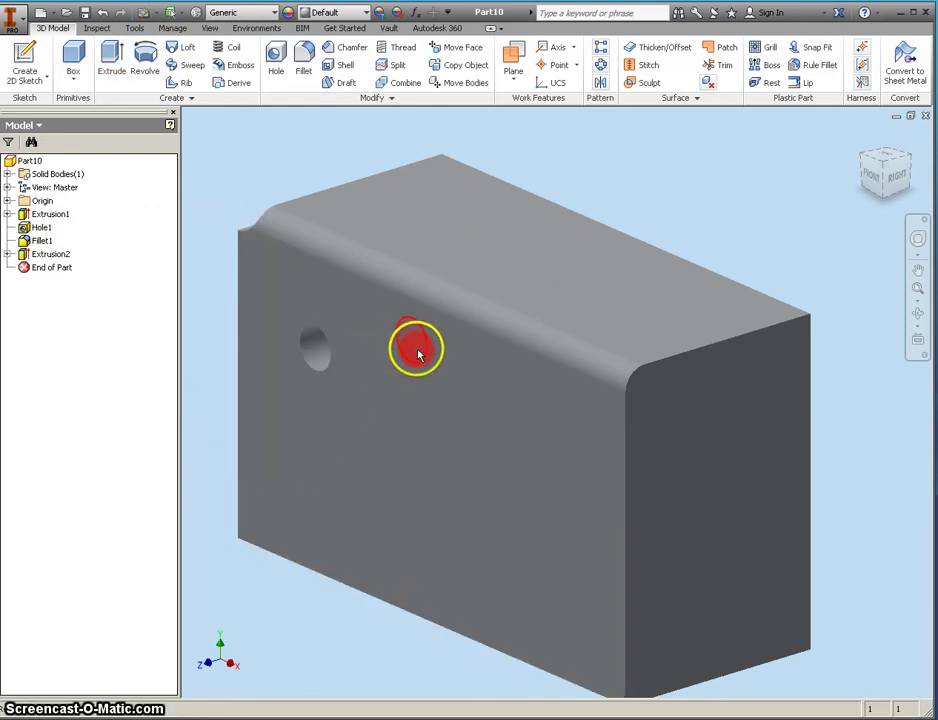
# Create a work plane offset 1 in outward from the thin circular extrusion's face.
pyautogui.click(513, 80)
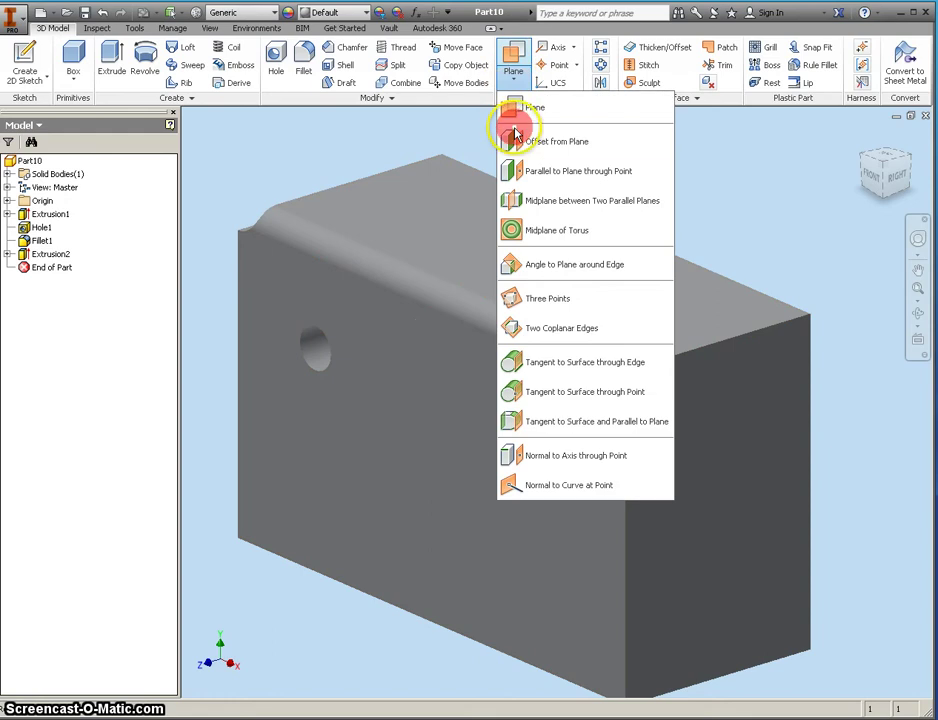
pyautogui.click(515, 141)
pyautogui.click(318, 310)
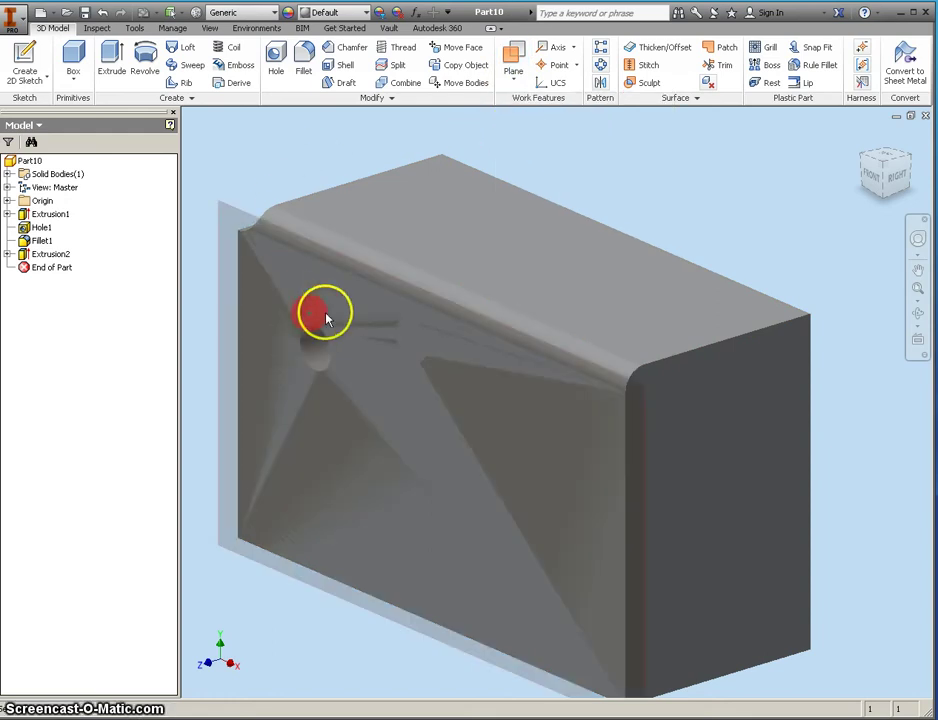
pyautogui.click(410, 340)
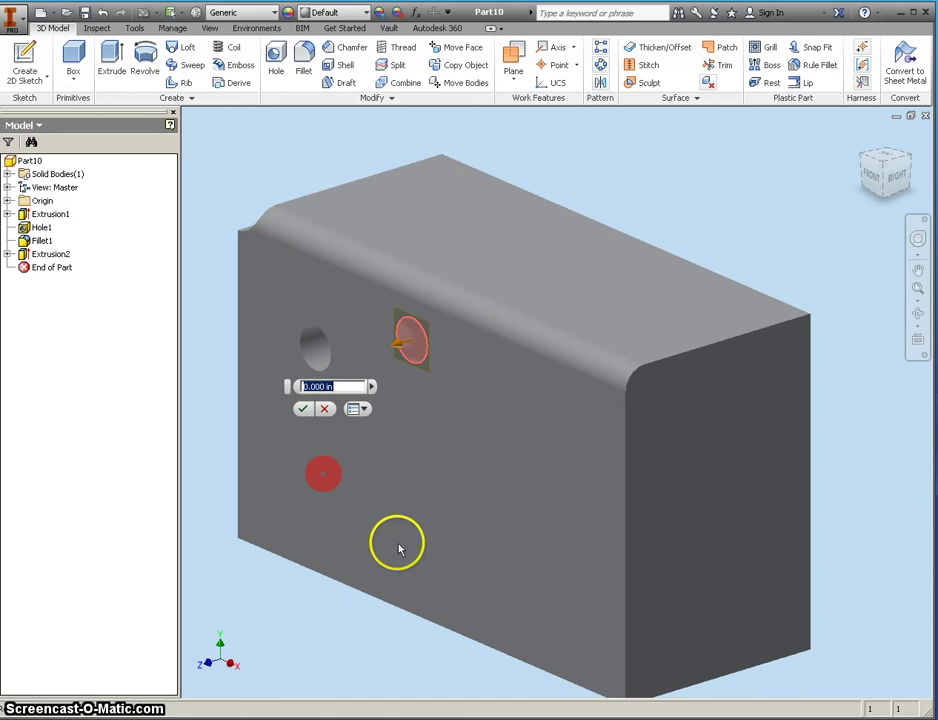
pyautogui.write('1')
pyautogui.click(303, 410)
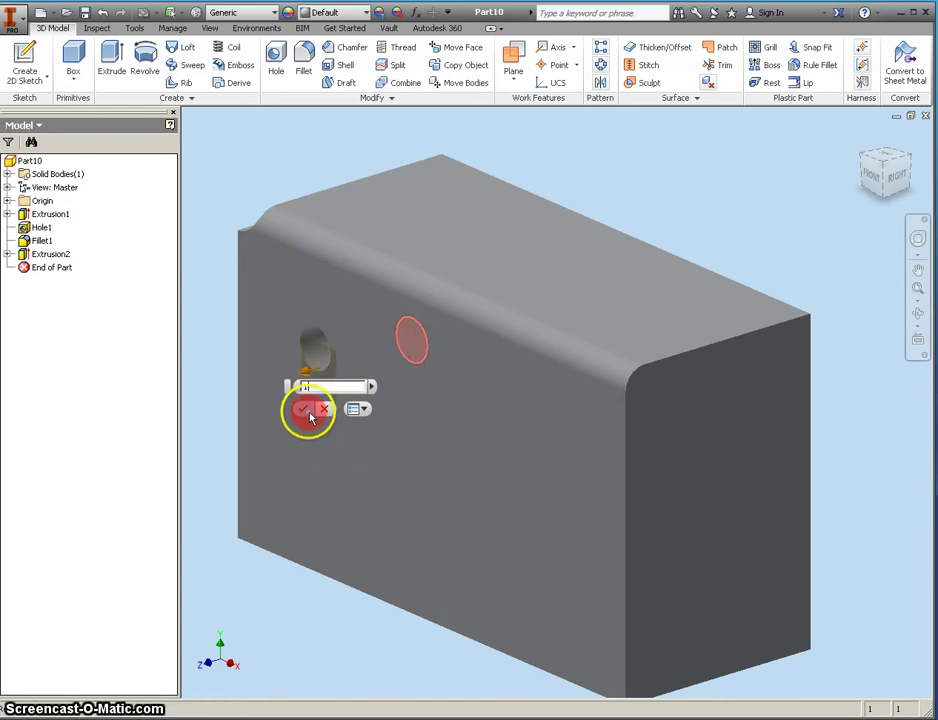
# Start a sketch on the offset work plane, draw a circle centred on the sketch origin and larger than the plane outline, and finish the sketch.
pyautogui.click(31, 55)
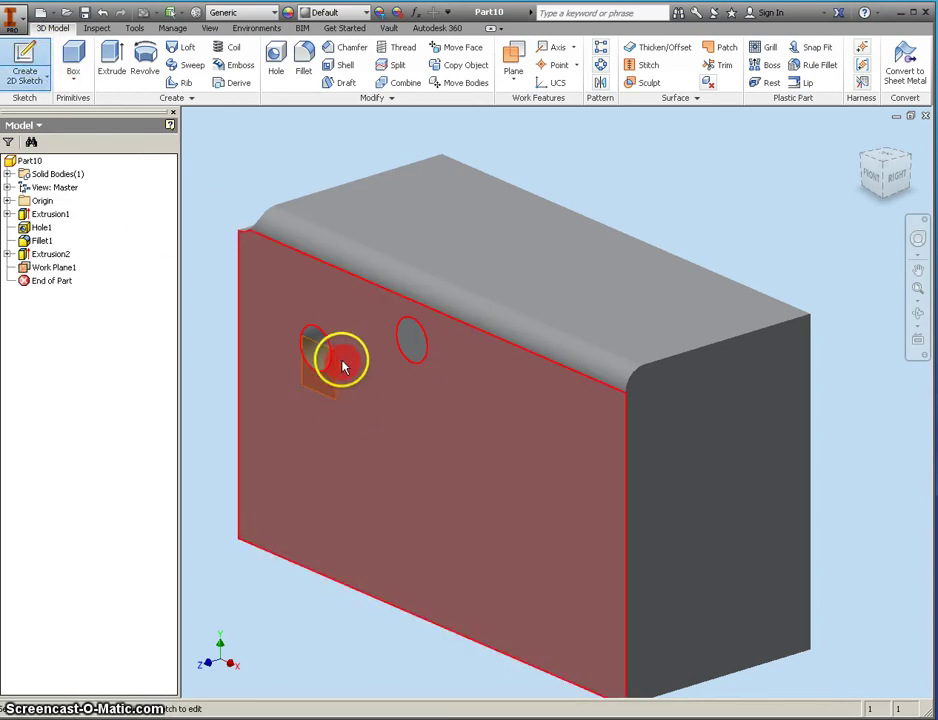
pyautogui.click(336, 350)
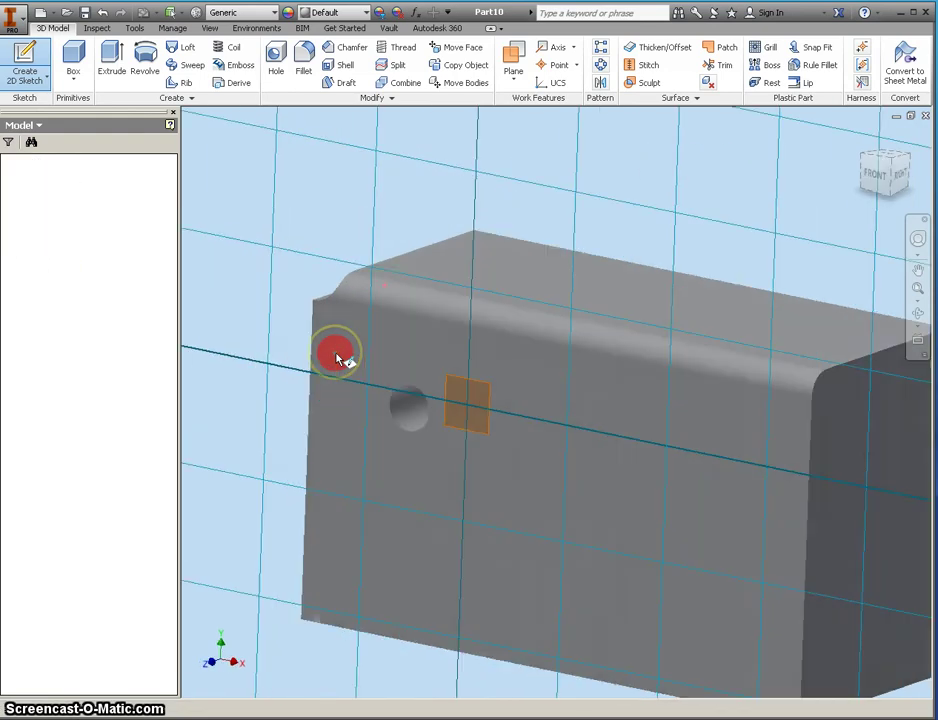
pyautogui.click(60, 47)
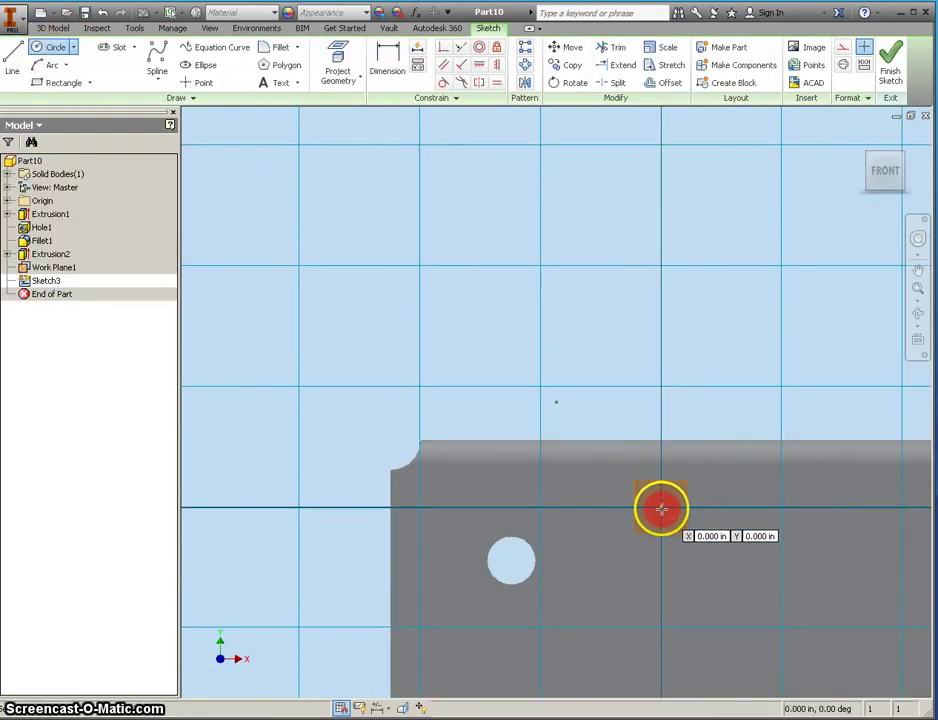
pyautogui.moveTo(660, 509); pyautogui.dragTo(624, 510)
pyautogui.click(897, 60)
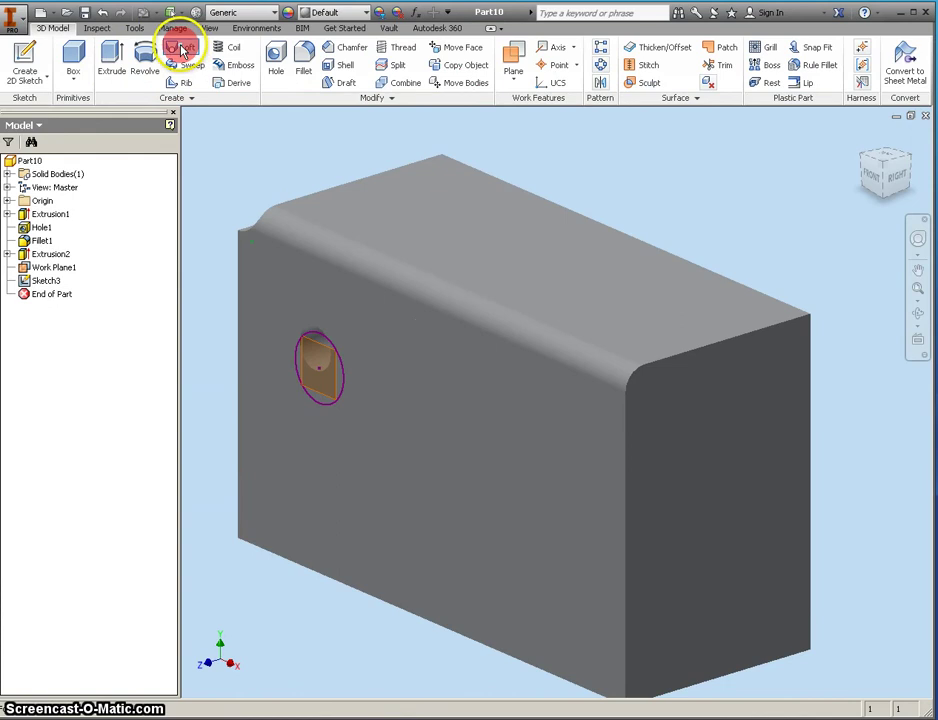
pyautogui.click(181, 50)
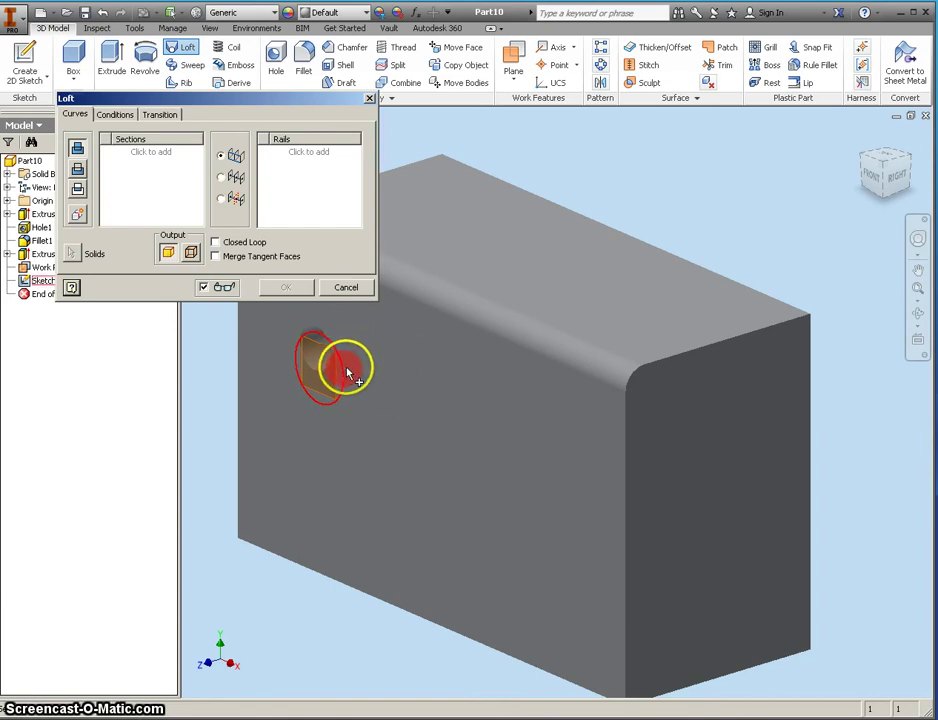
pyautogui.click(151, 155)
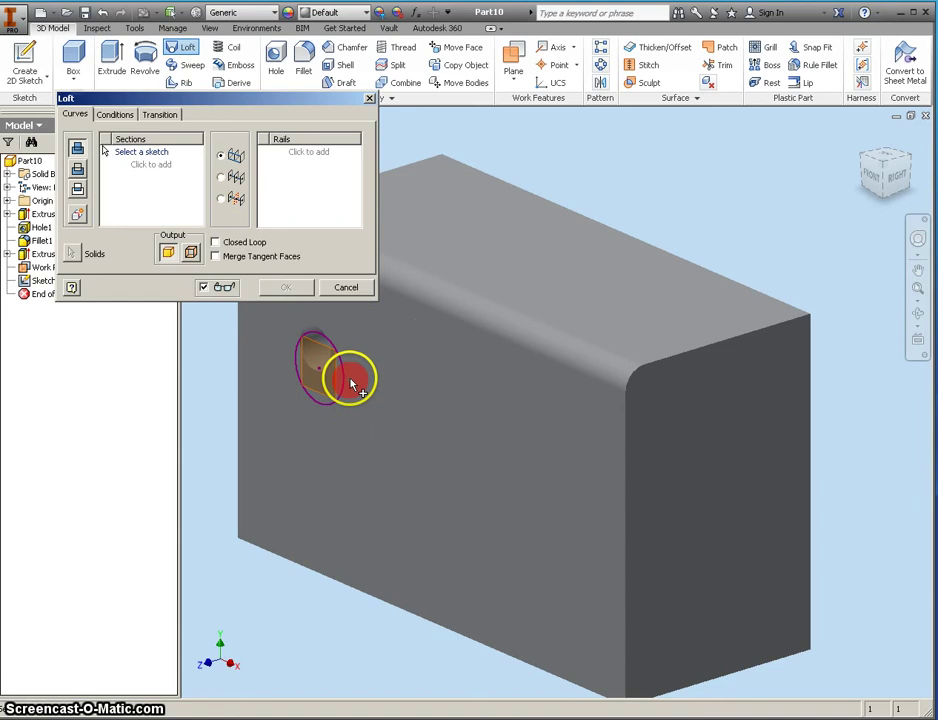
pyautogui.moveTo(326, 332); pyautogui.dragTo(303, 365)
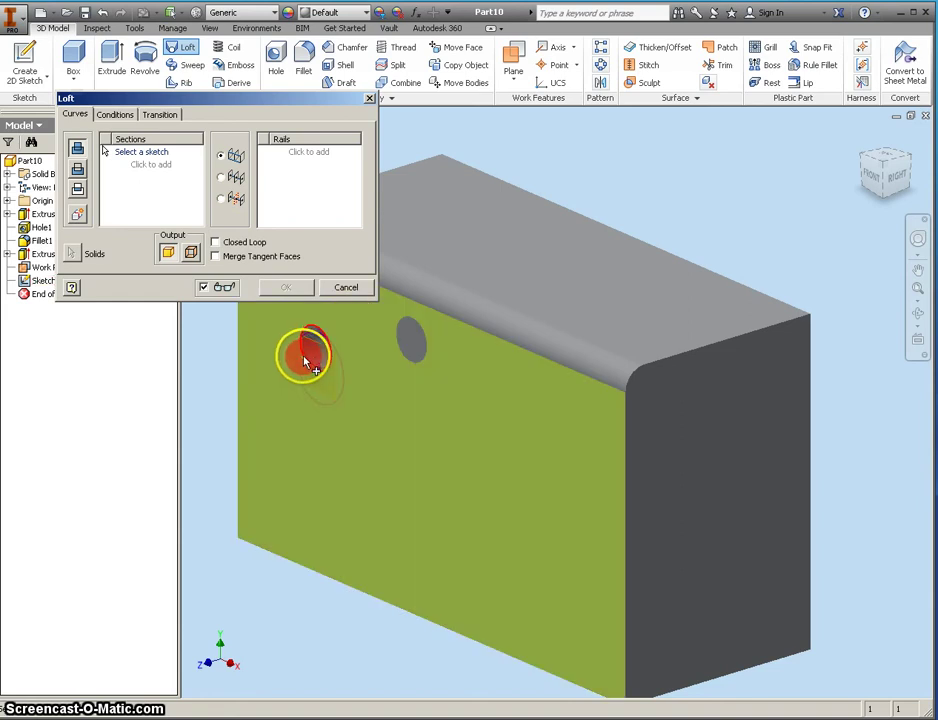
pyautogui.click(307, 363)
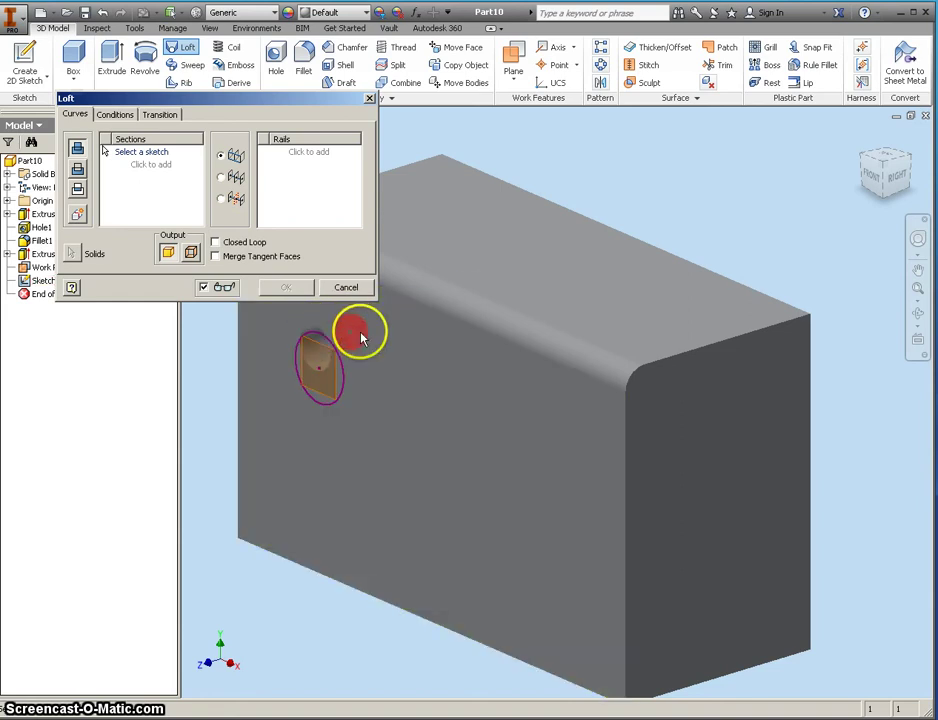
pyautogui.click(420, 332)
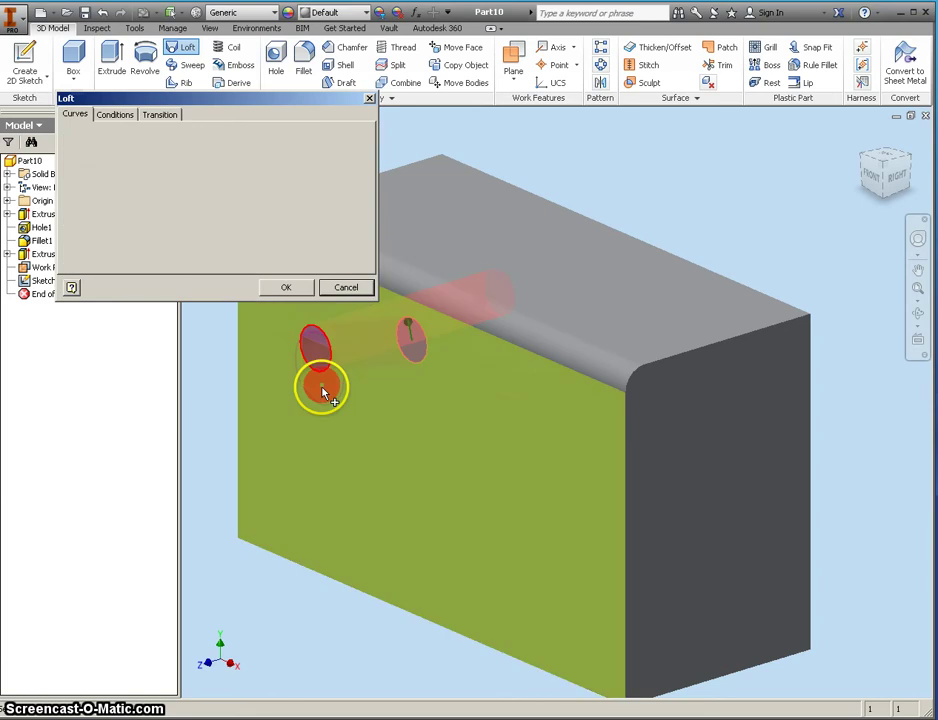
pyautogui.click(172, 248)
pyautogui.click(337, 289)
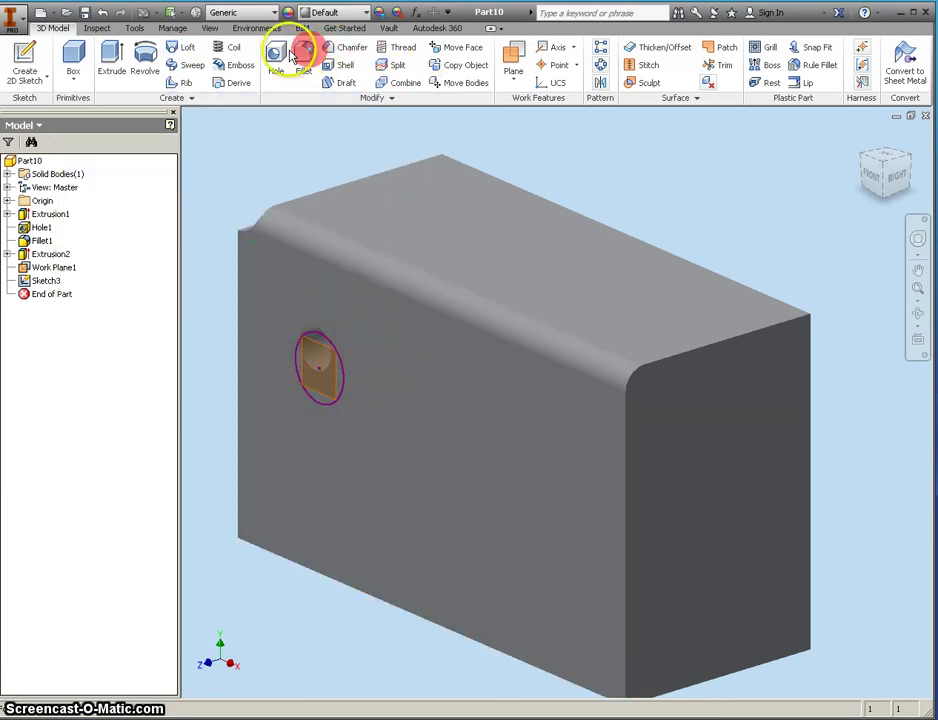
# Loft from the thin circular extrusion's edge to the centre point of the offset sketch, and hide the work plane.
pyautogui.click(188, 45)
pyautogui.click(395, 342)
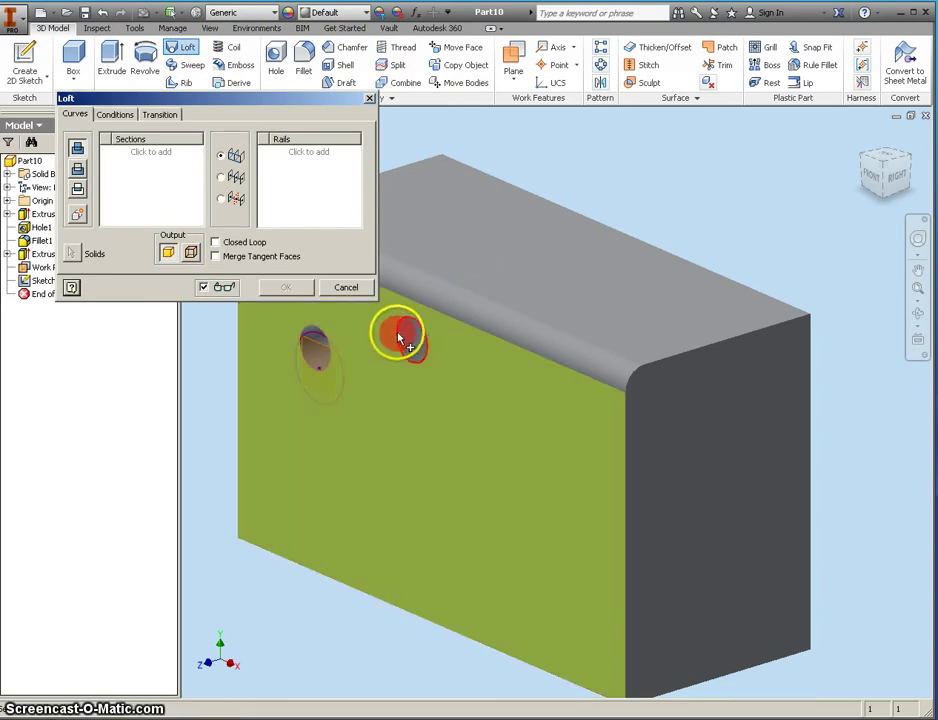
pyautogui.click(314, 368)
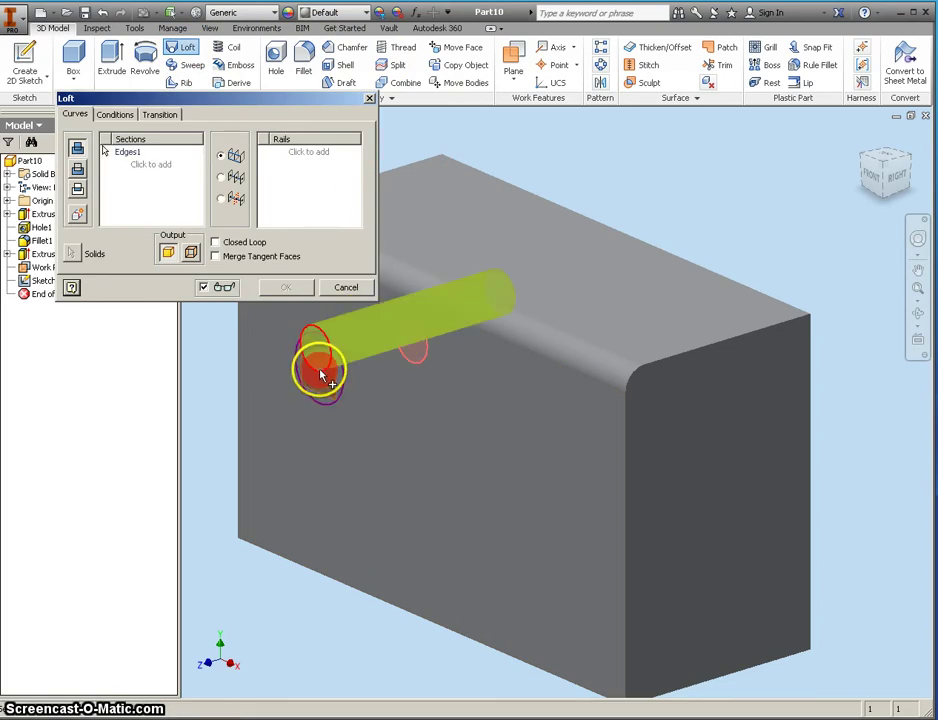
pyautogui.moveTo(322, 380)
pyautogui.keyDown('shift'); pyautogui.mouseDown(button='middle')
pyautogui.moveTo(342, 377)
pyautogui.moveTo(326, 374)
pyautogui.mouseUp(button='middle'); pyautogui.keyUp('shift')
pyautogui.click(325, 374)
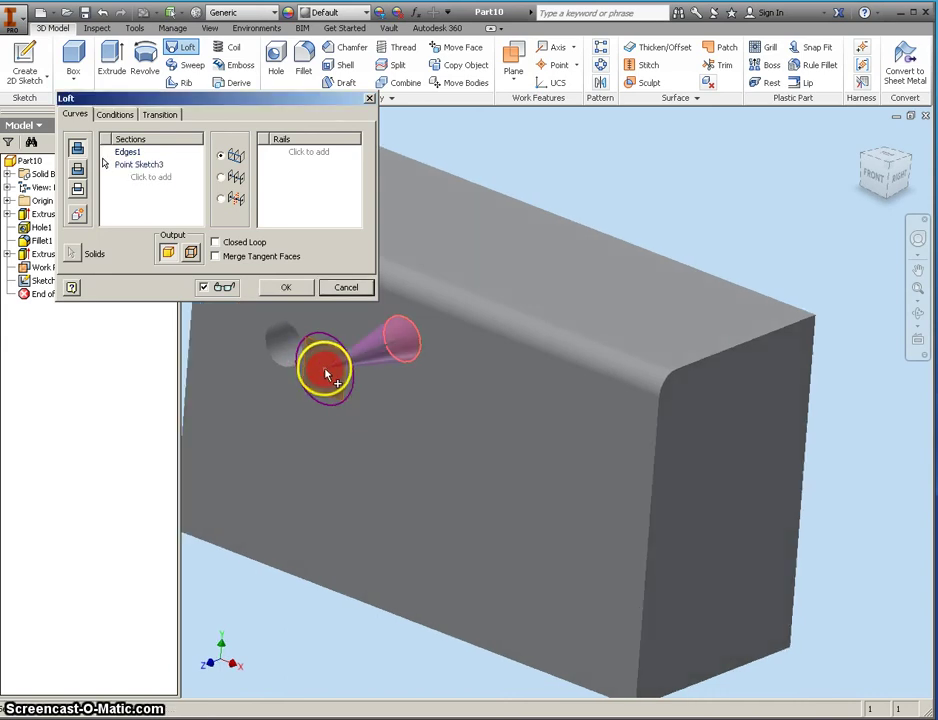
pyautogui.click(290, 288)
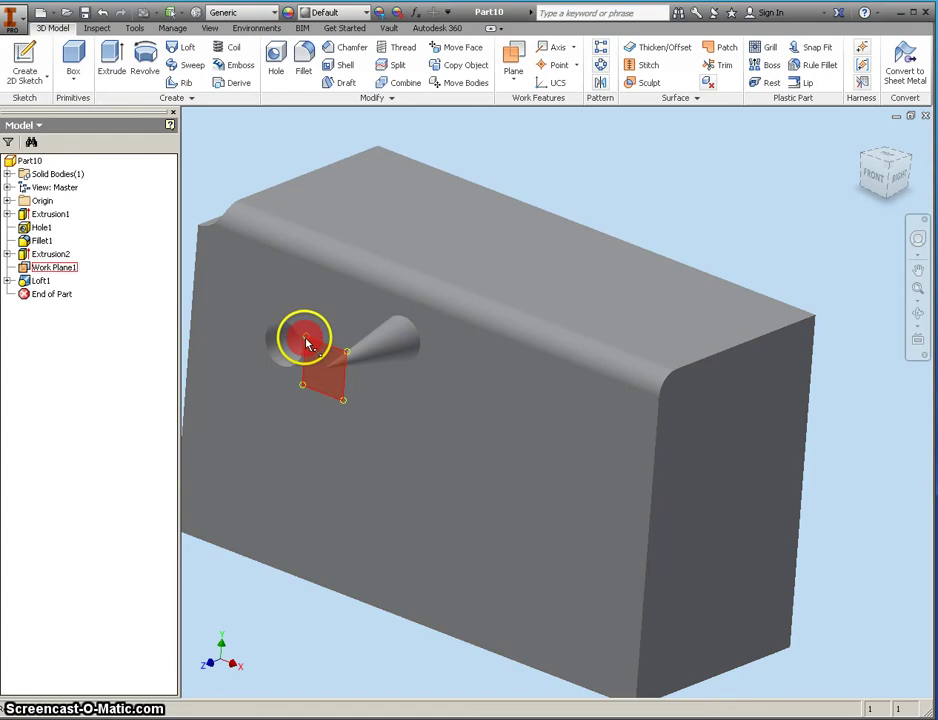
pyautogui.rightClick(307, 343)
pyautogui.click(341, 362)
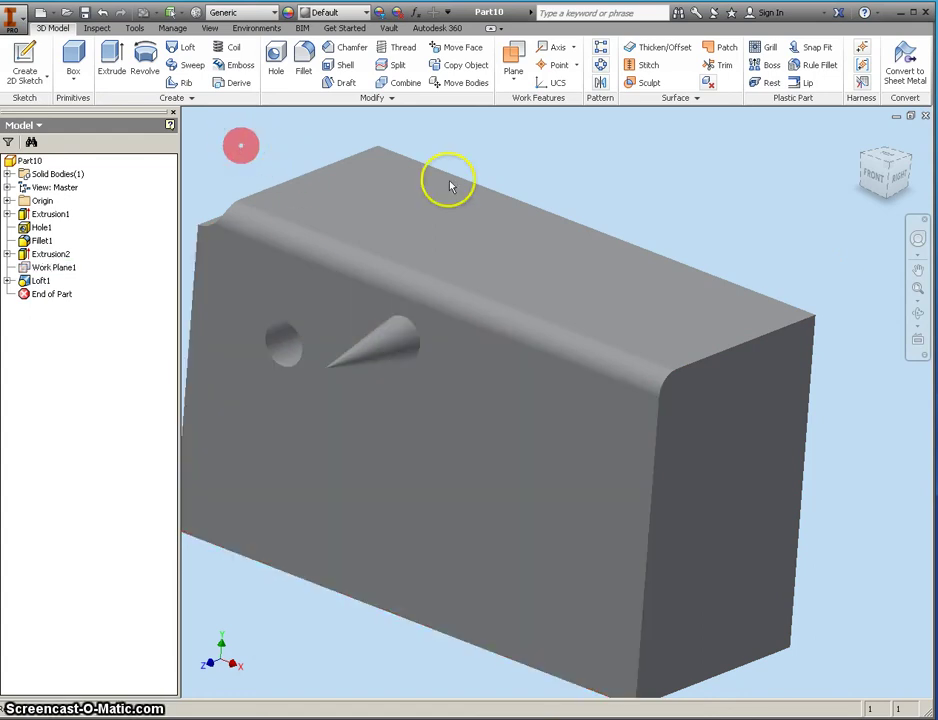
# Pattern the lofted cone rectangularly along the block's bottom front edge with 3 instances spaced 1.1 in apart.
pyautogui.click(886, 176)
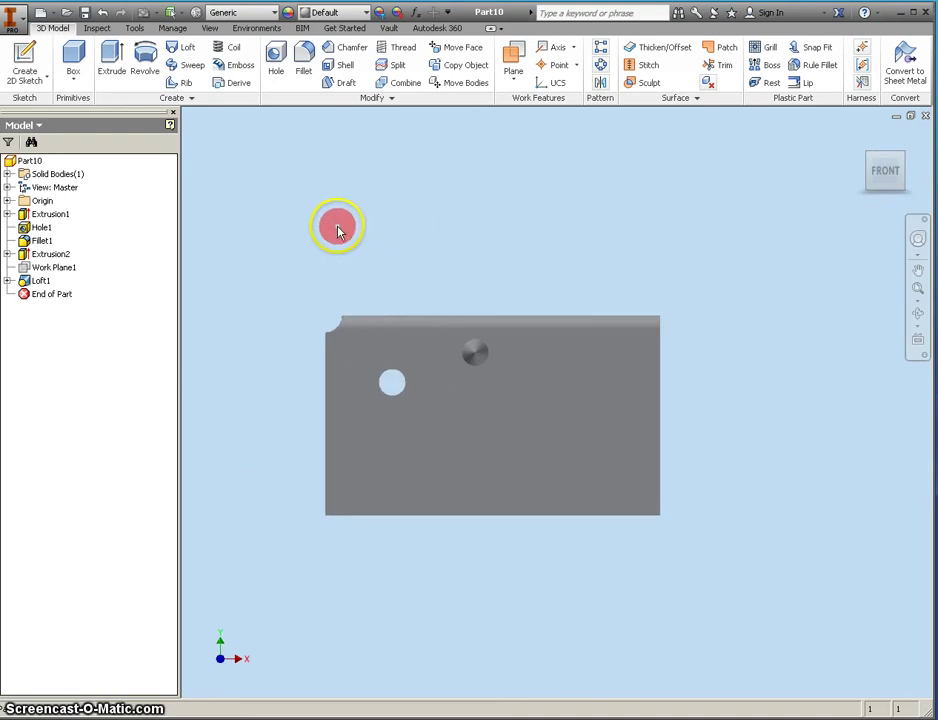
pyautogui.click(601, 51)
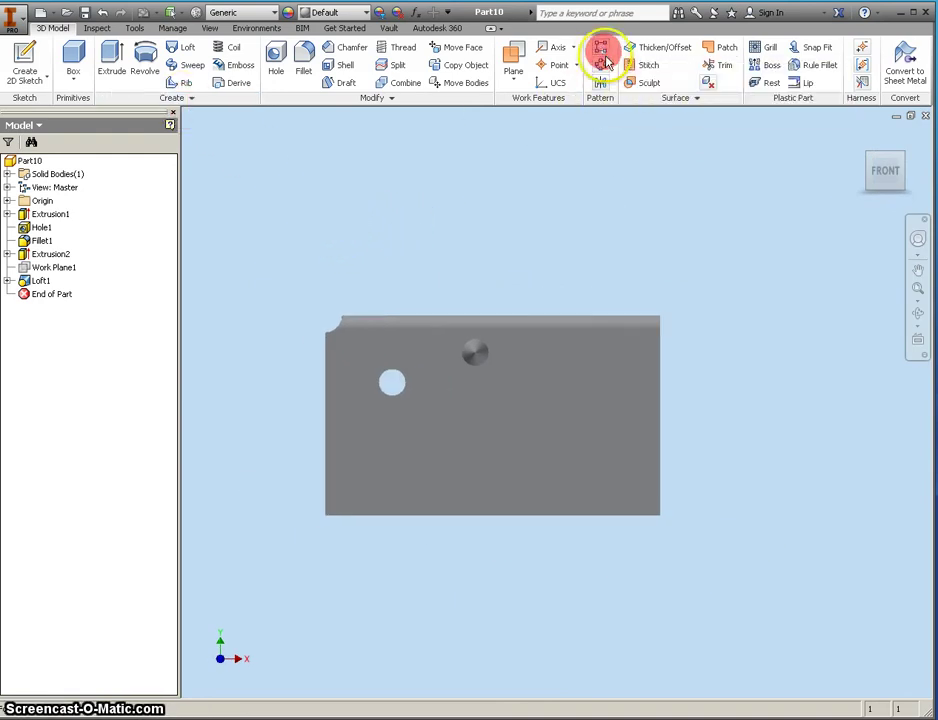
pyautogui.click(487, 350)
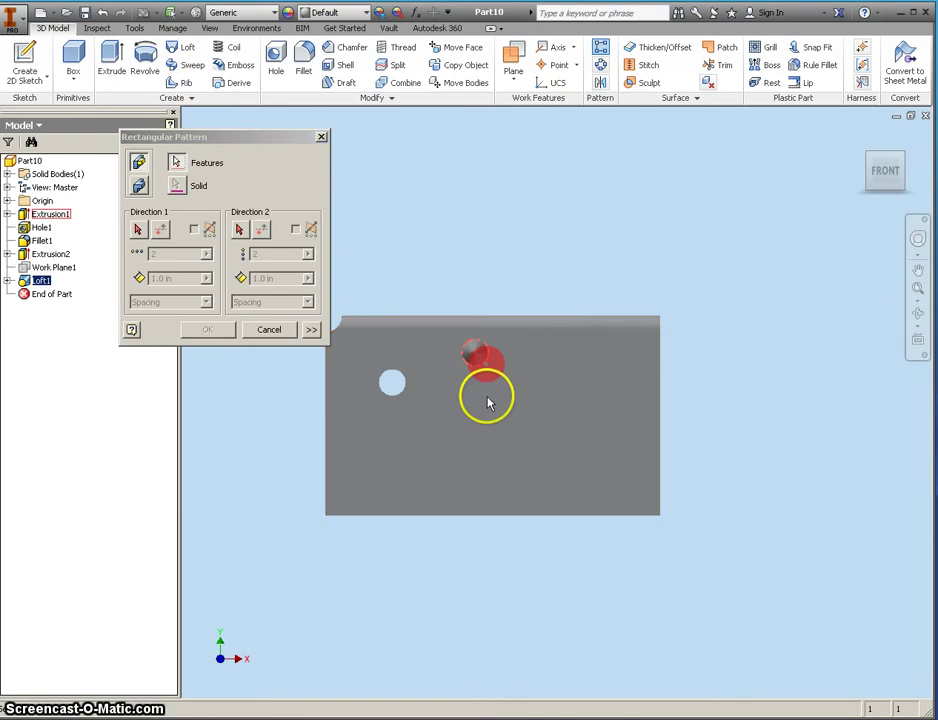
pyautogui.click(137, 229)
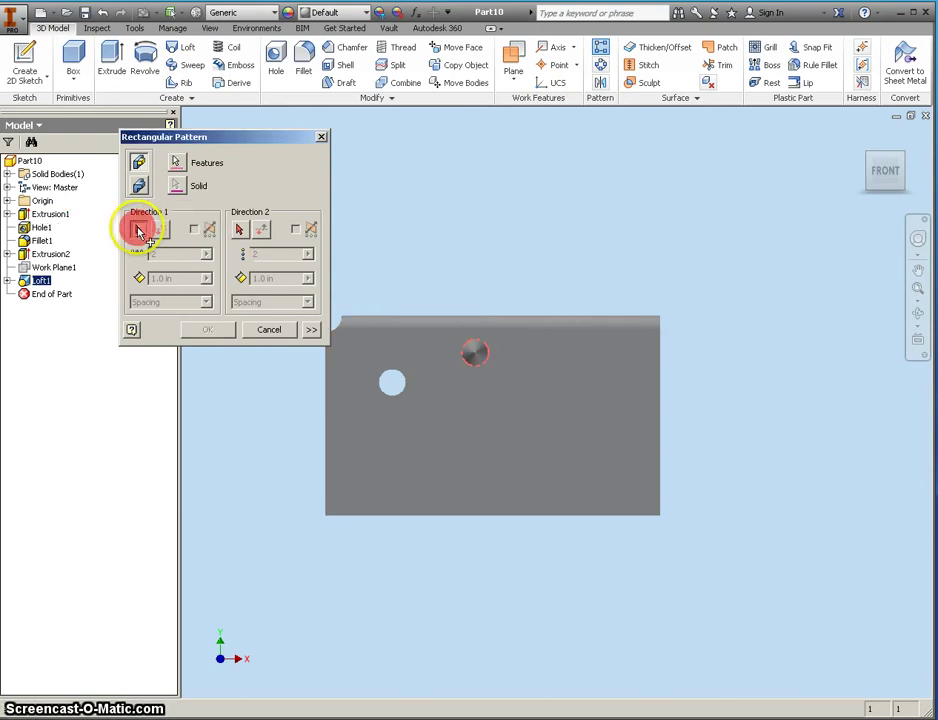
pyautogui.click(474, 515)
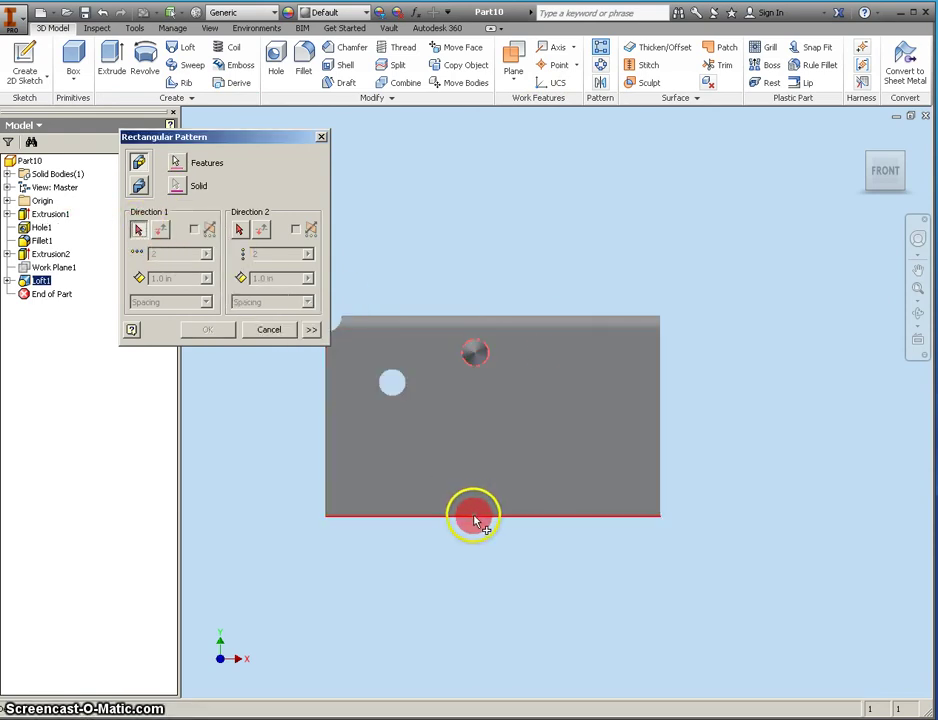
pyautogui.click(183, 251)
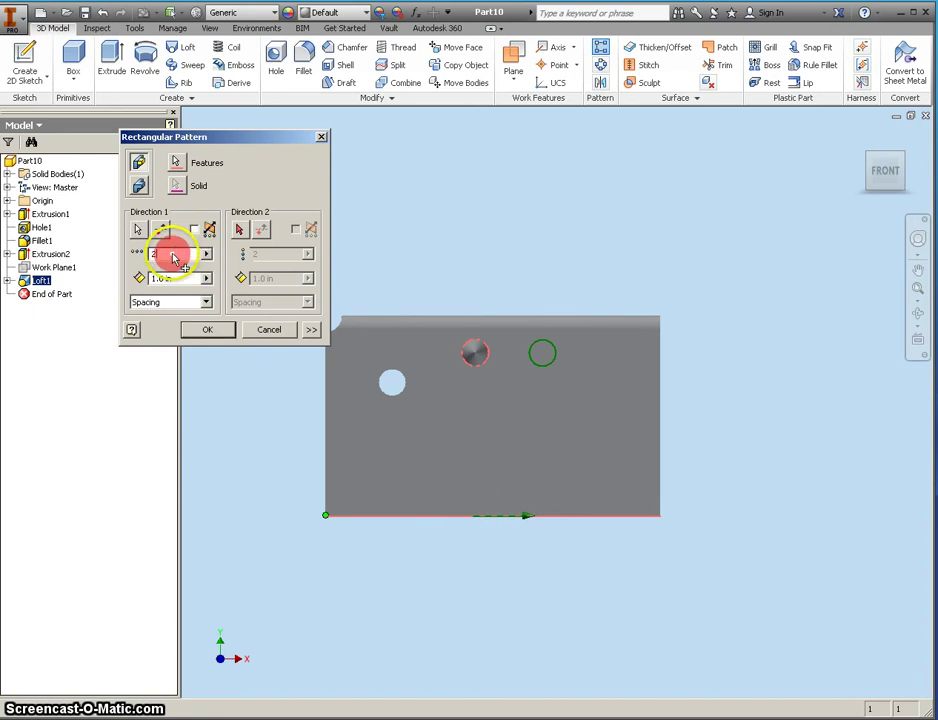
pyautogui.moveTo(173, 255); pyautogui.dragTo(138, 256)
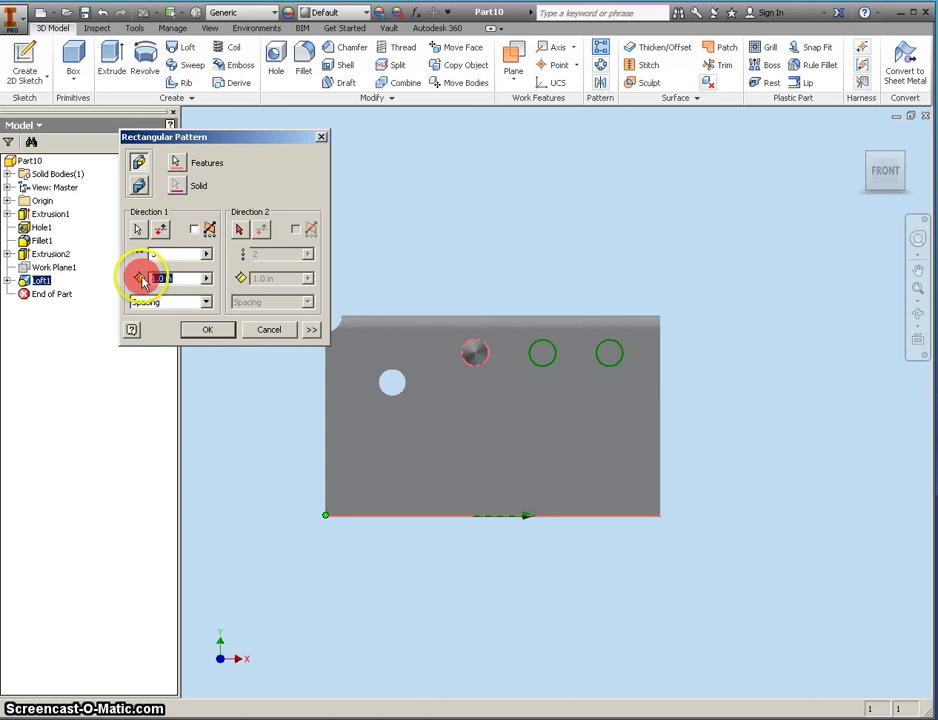
pyautogui.write('1.1')
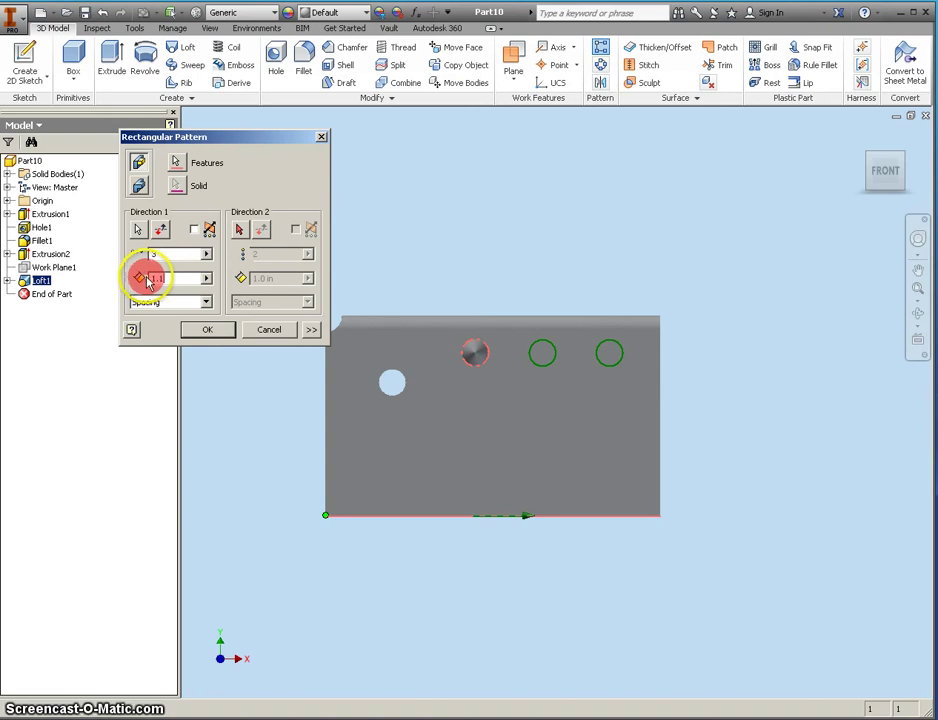
pyautogui.click(266, 296)
pyautogui.click(208, 331)
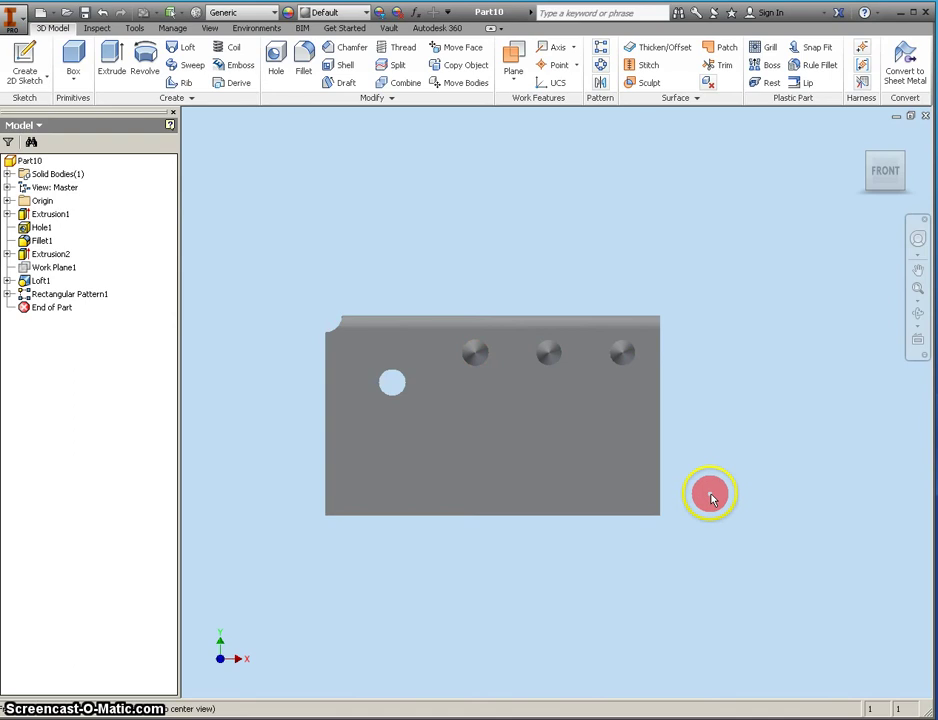
# Start a sketch on the block's front face and place the text "aws" at 0.500 in size below and right of the hole.
pyautogui.moveTo(708, 474); pyautogui.dragTo(708, 443)
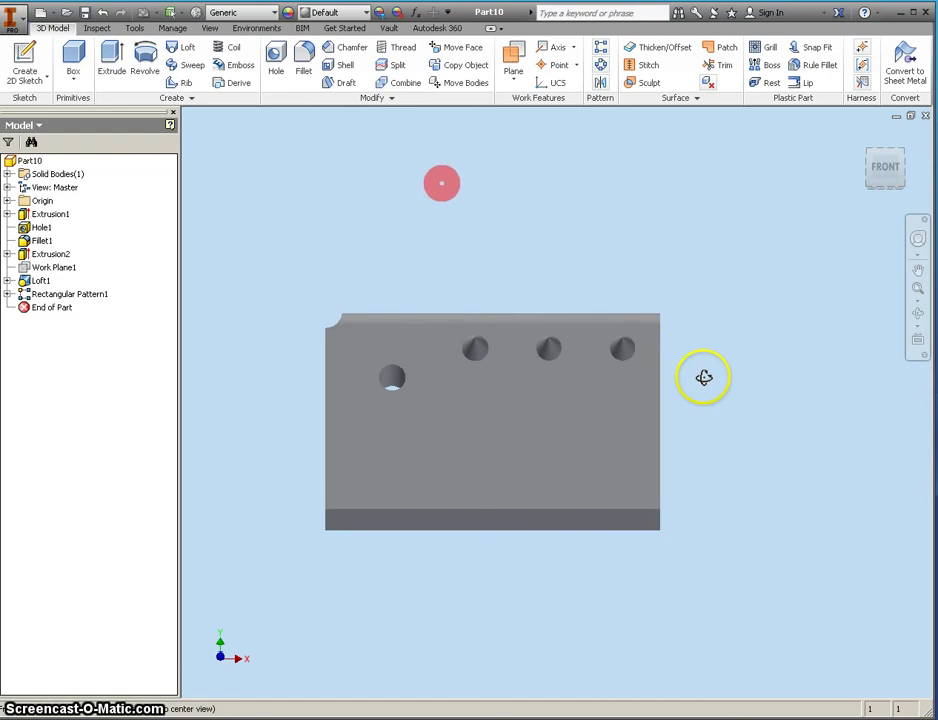
pyautogui.moveTo(704, 377); pyautogui.dragTo(434, 177)
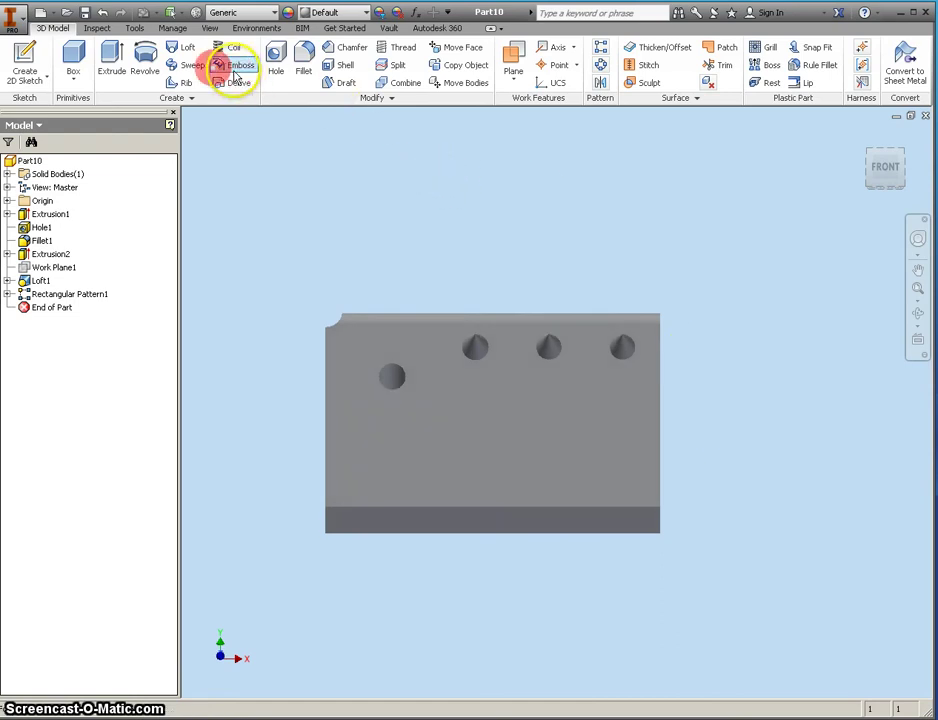
pyautogui.click(28, 58)
pyautogui.click(441, 385)
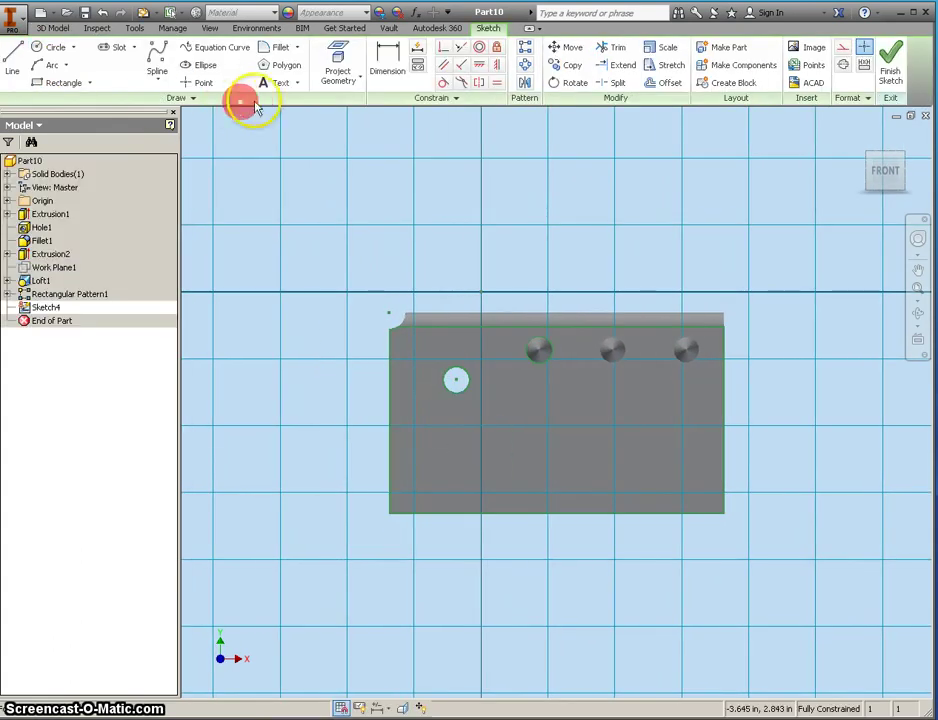
pyautogui.click(266, 83)
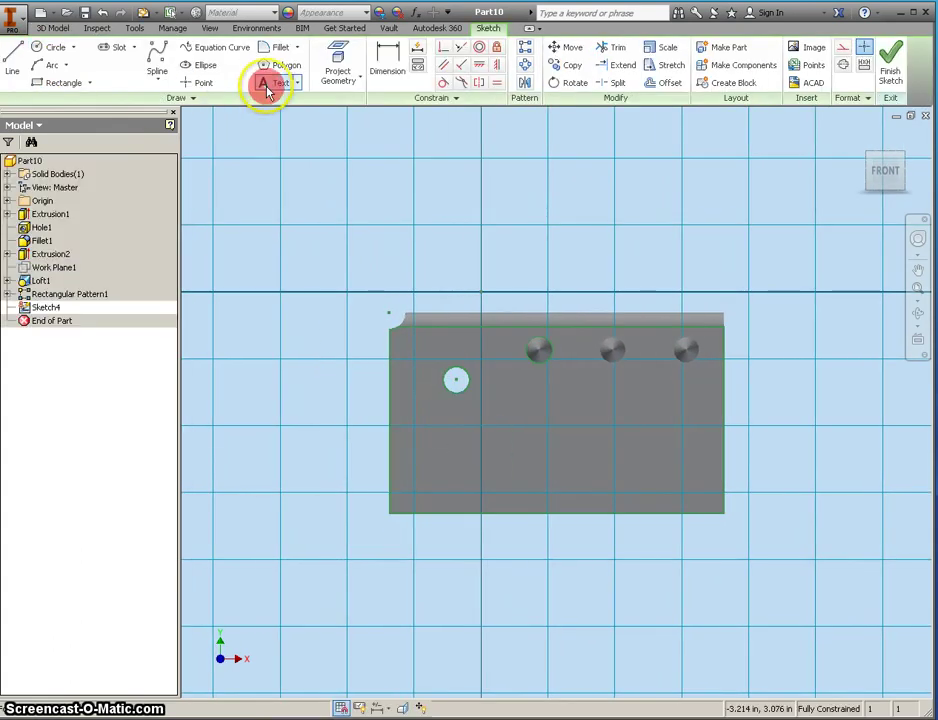
pyautogui.click(486, 417)
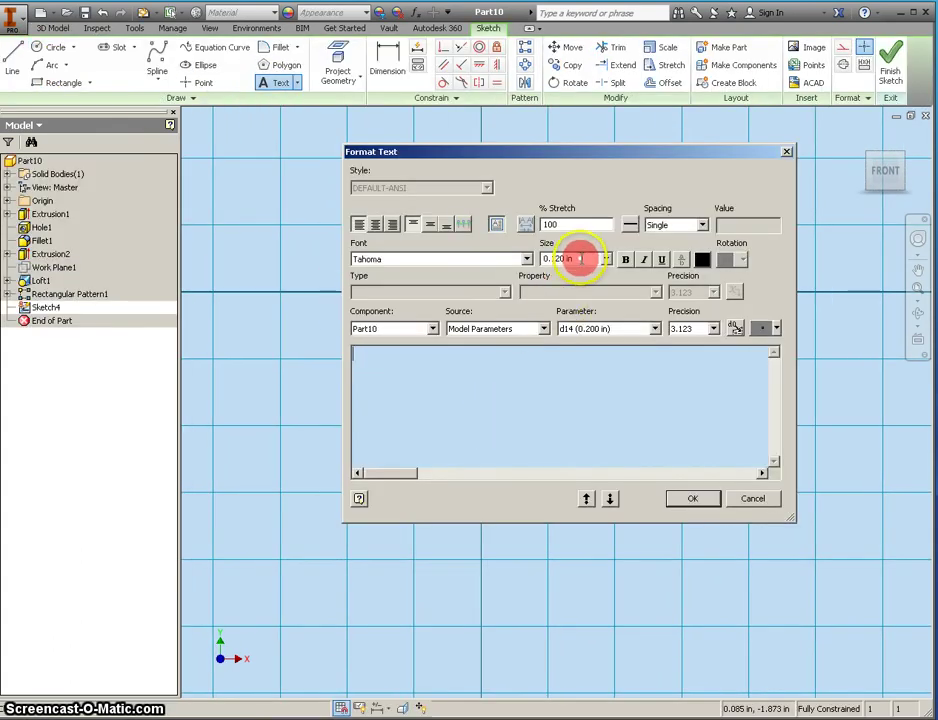
pyautogui.moveTo(580, 259); pyautogui.dragTo(537, 262)
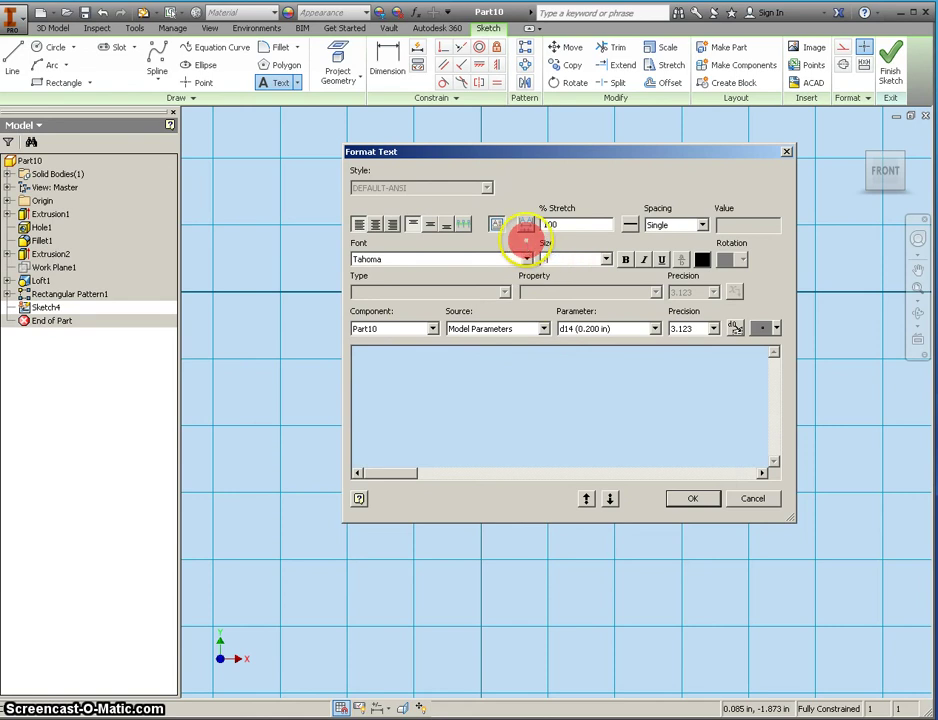
pyautogui.click(415, 363)
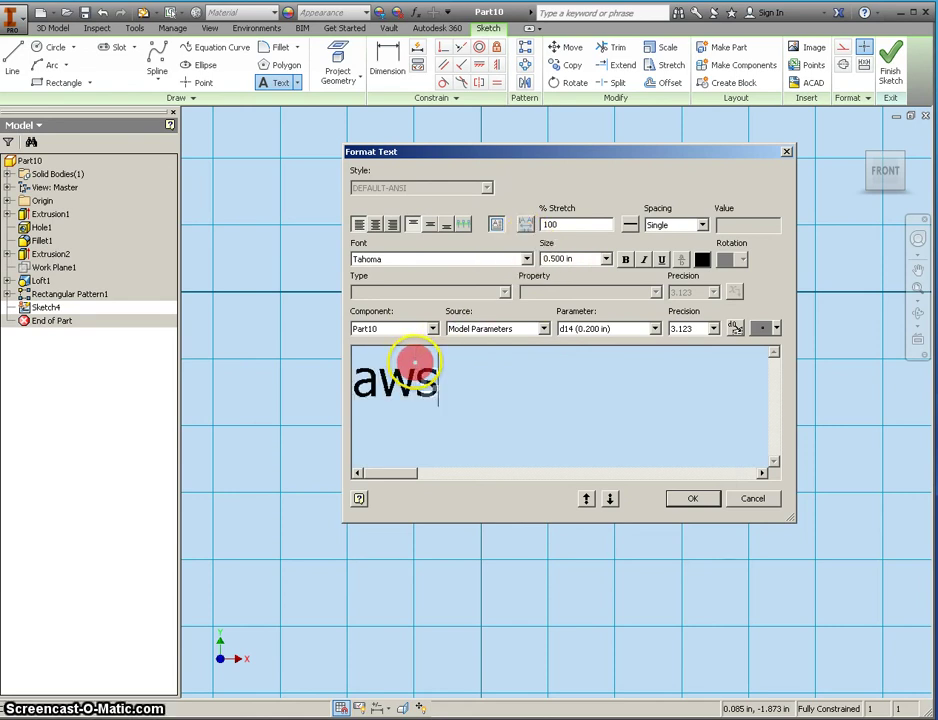
pyautogui.click(685, 490)
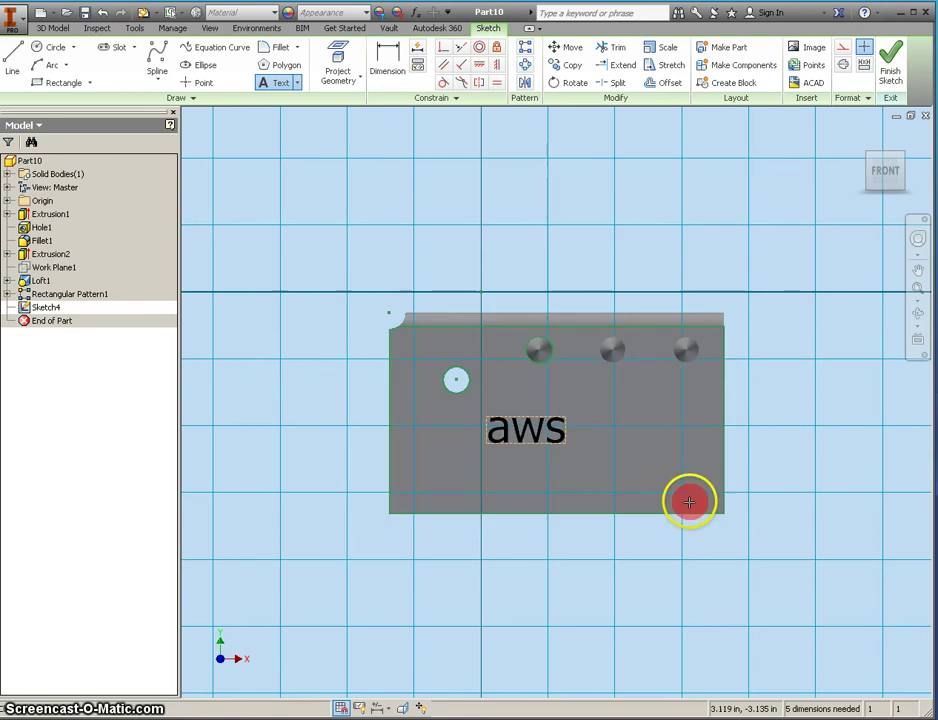
pyautogui.click(507, 434)
pyautogui.rightClick(507, 434)
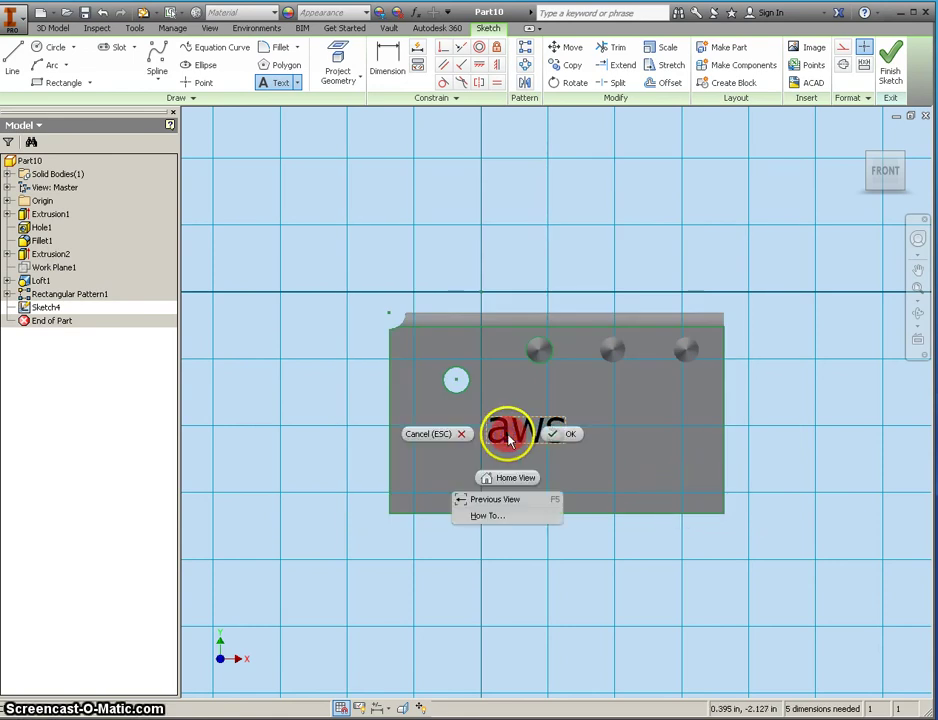
pyautogui.click(564, 436)
# Shift the "aws" text slightly right and up, and rotate it freehand clockwise about its upper-left corner to a steep diagonal.
pyautogui.moveTo(527, 440)
pyautogui.mouseDown()
pyautogui.moveTo(565, 433)
pyautogui.moveTo(590, 415)
pyautogui.moveTo(540, 436)
pyautogui.moveTo(583, 425)
pyautogui.moveTo(556, 434)
pyautogui.mouseUp()
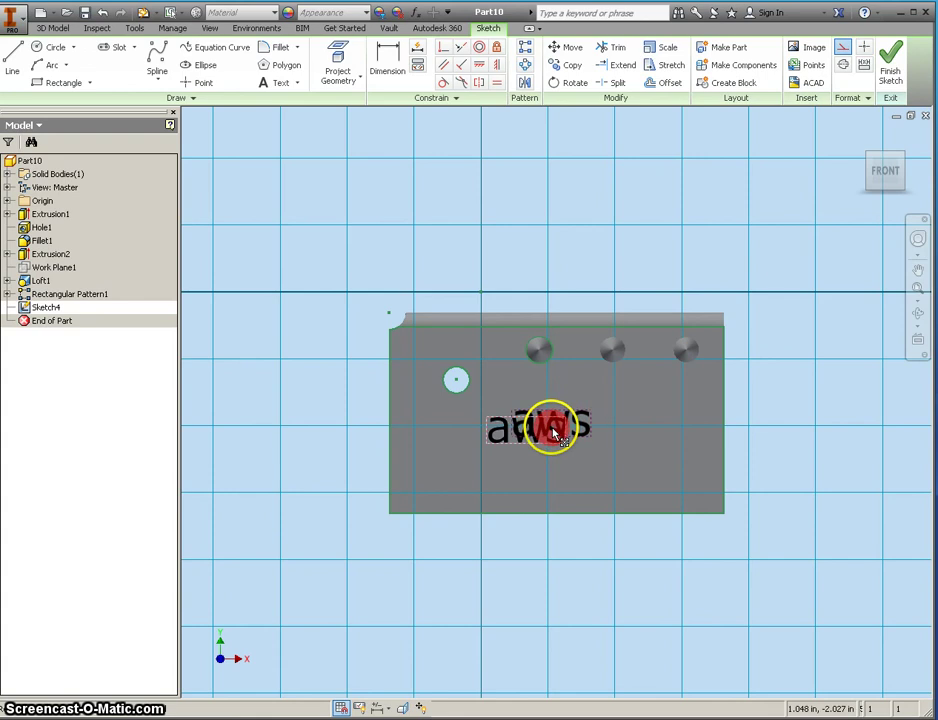
pyautogui.click(554, 89)
pyautogui.click(546, 392)
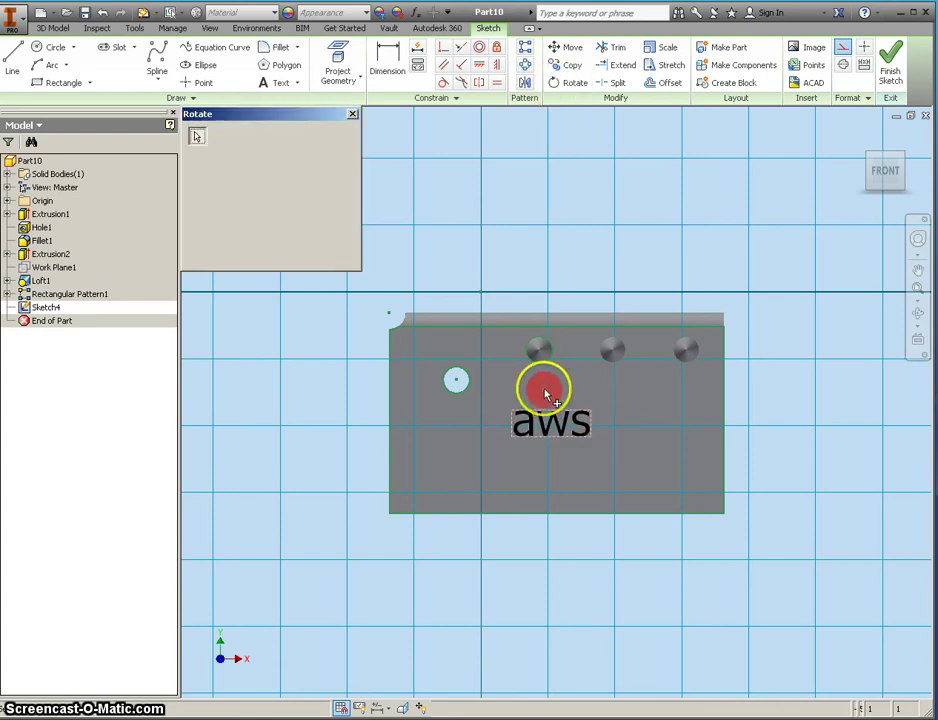
pyautogui.click(392, 297)
pyautogui.click(205, 175)
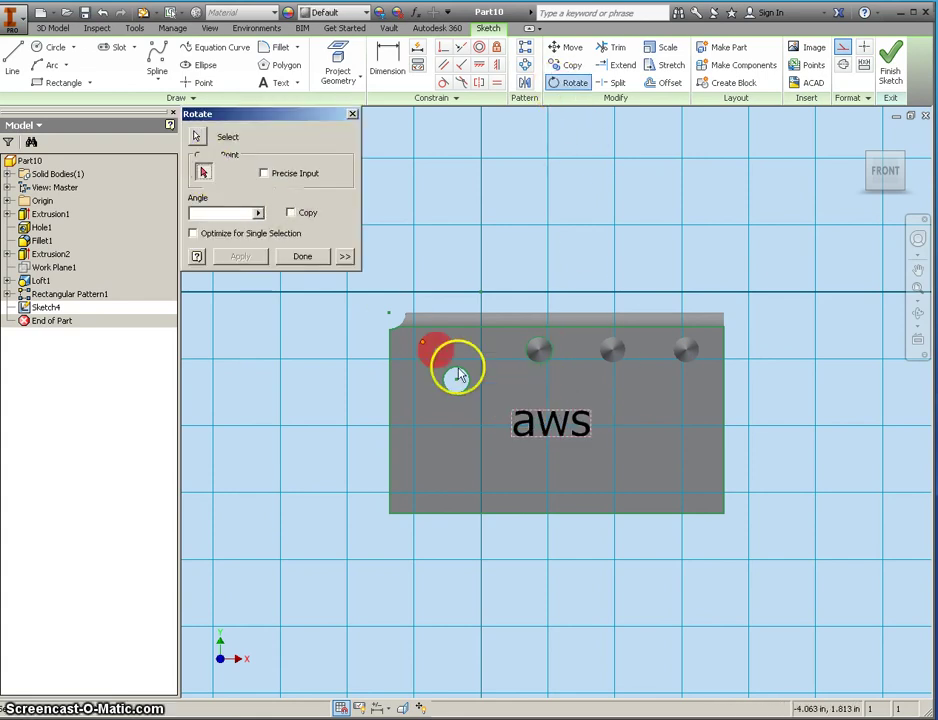
pyautogui.click(509, 413)
pyautogui.moveTo(510, 410)
pyautogui.mouseDown()
pyautogui.moveTo(501, 406)
pyautogui.moveTo(515, 395)
pyautogui.moveTo(538, 424)
pyautogui.moveTo(471, 418)
pyautogui.moveTo(520, 384)
pyautogui.moveTo(531, 408)
pyautogui.moveTo(518, 390)
pyautogui.moveTo(477, 417)
pyautogui.moveTo(582, 452)
pyautogui.mouseUp()
pyautogui.click(304, 258)
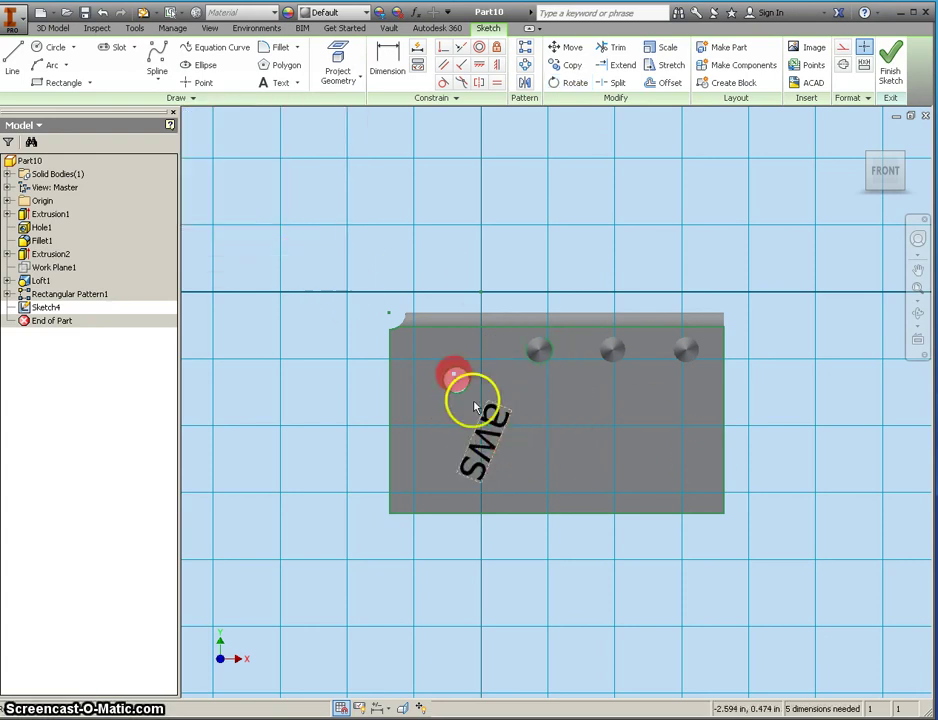
# Shift the "aws" text right below the cone row, rotate it freehand counterclockwise about its upper-left corner to a shallow downward slant, and finish the sketch.
pyautogui.moveTo(488, 417); pyautogui.dragTo(556, 420)
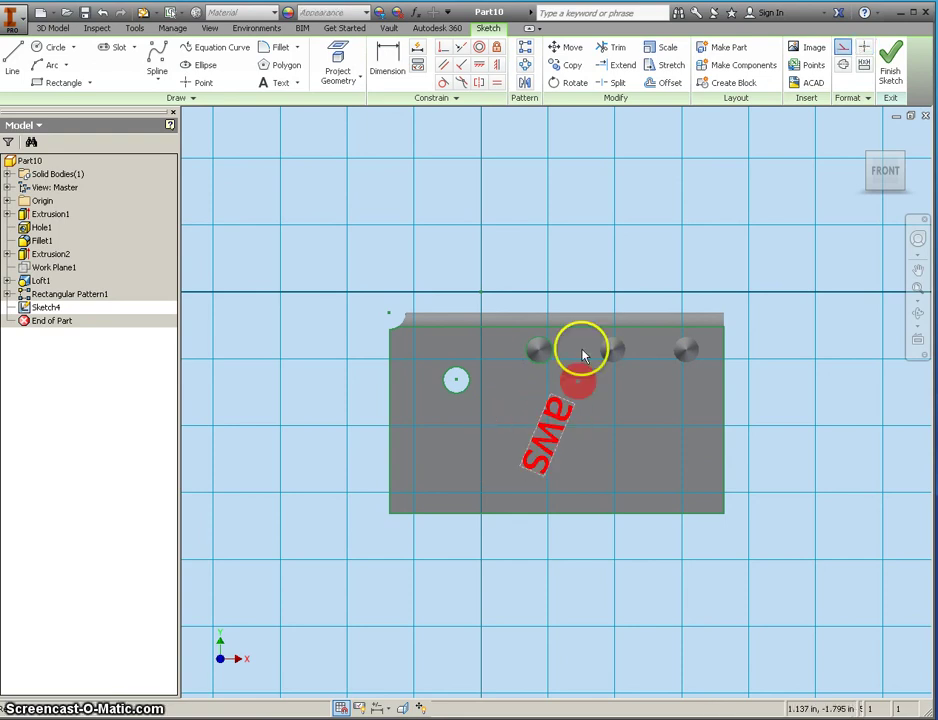
pyautogui.click(578, 84)
pyautogui.click(203, 173)
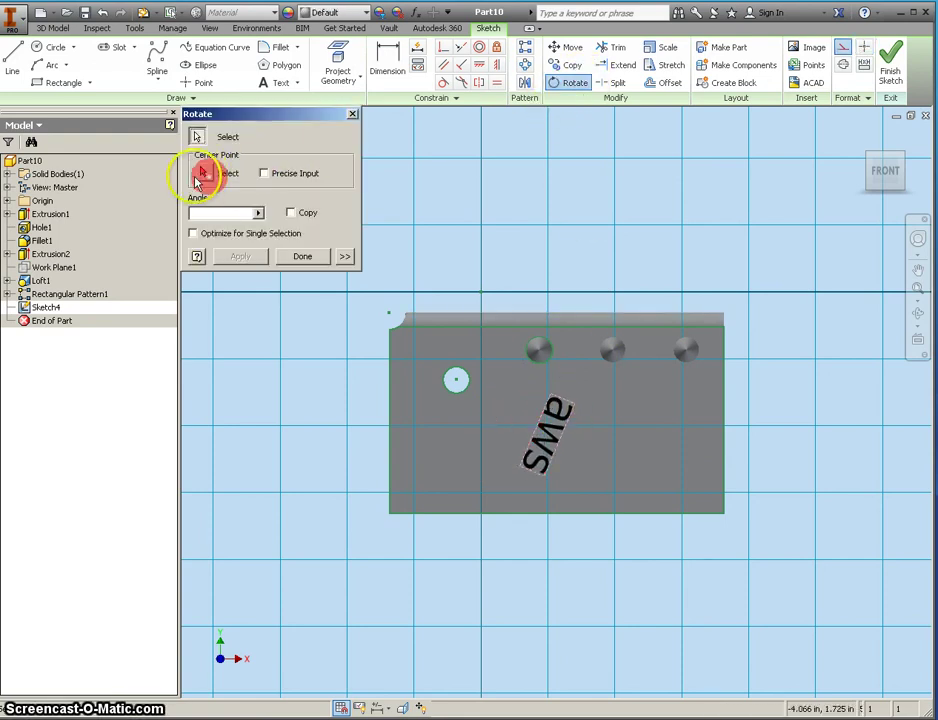
pyautogui.click(550, 393)
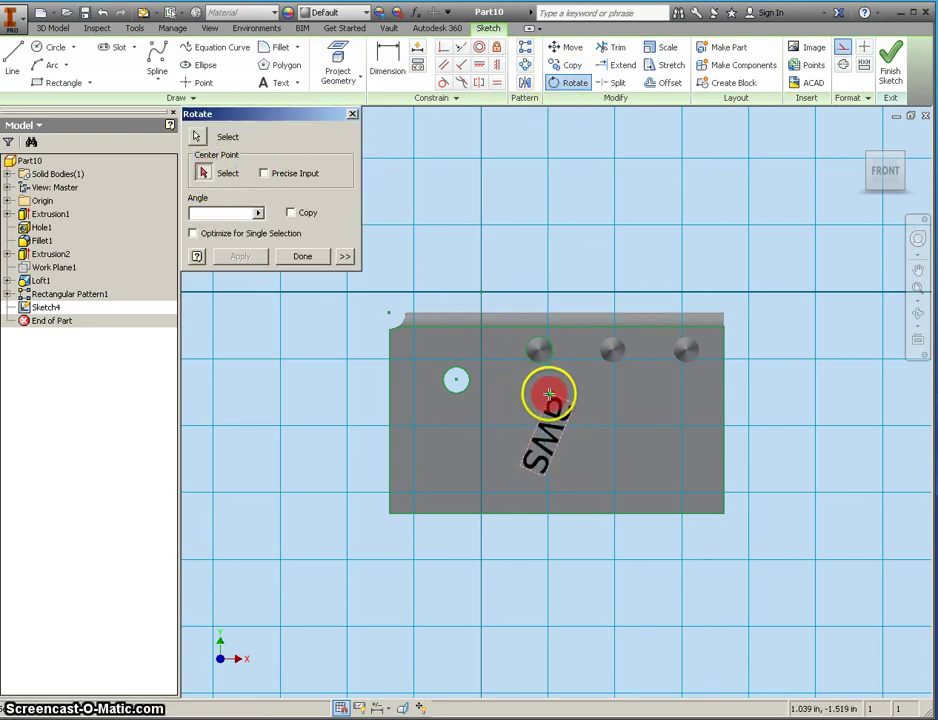
pyautogui.click(442, 331)
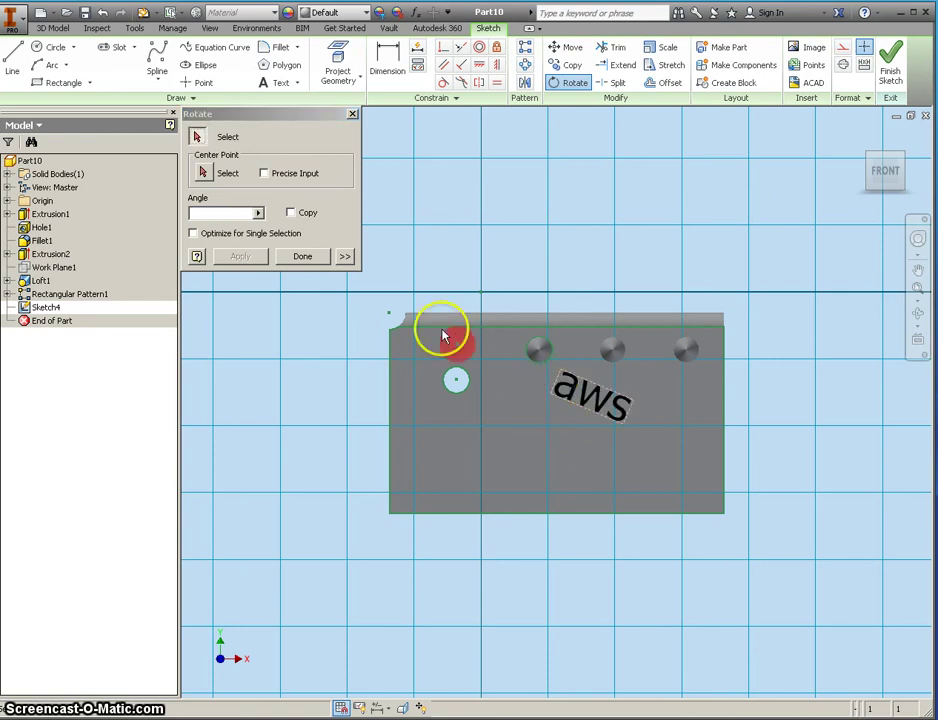
pyautogui.click(306, 259)
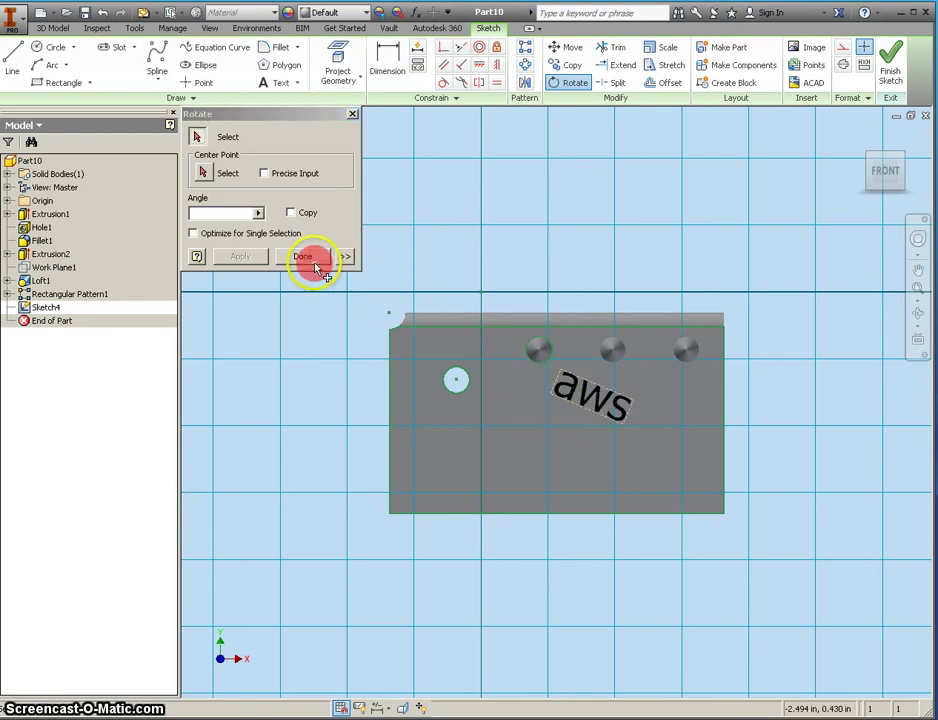
pyautogui.click(893, 56)
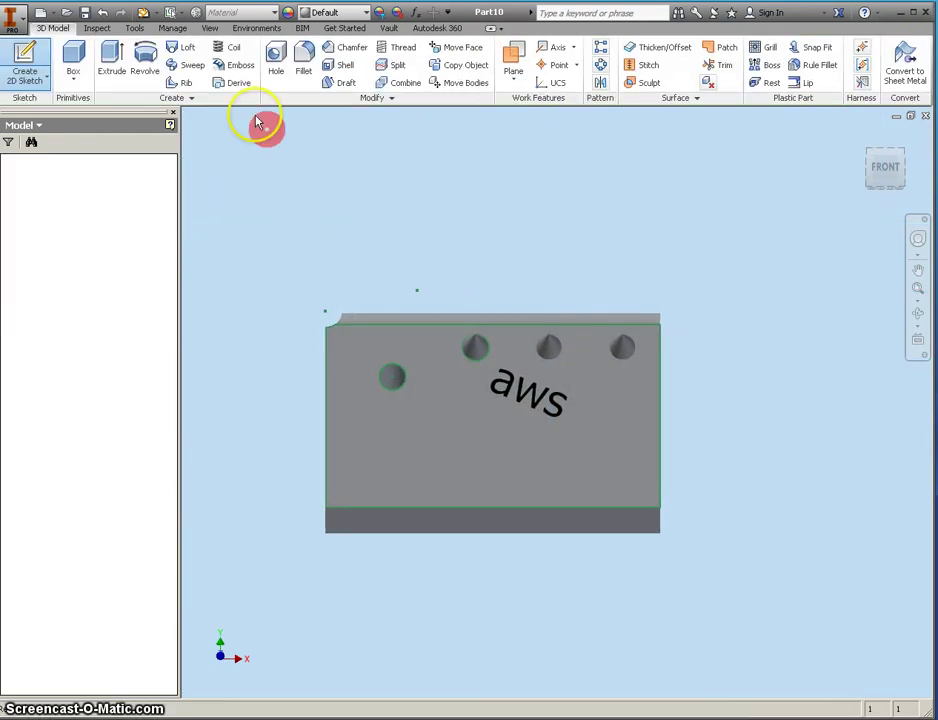
# Emboss the "aws" text outward from the block's front face at a depth of 0.2 in.
pyautogui.click(238, 68)
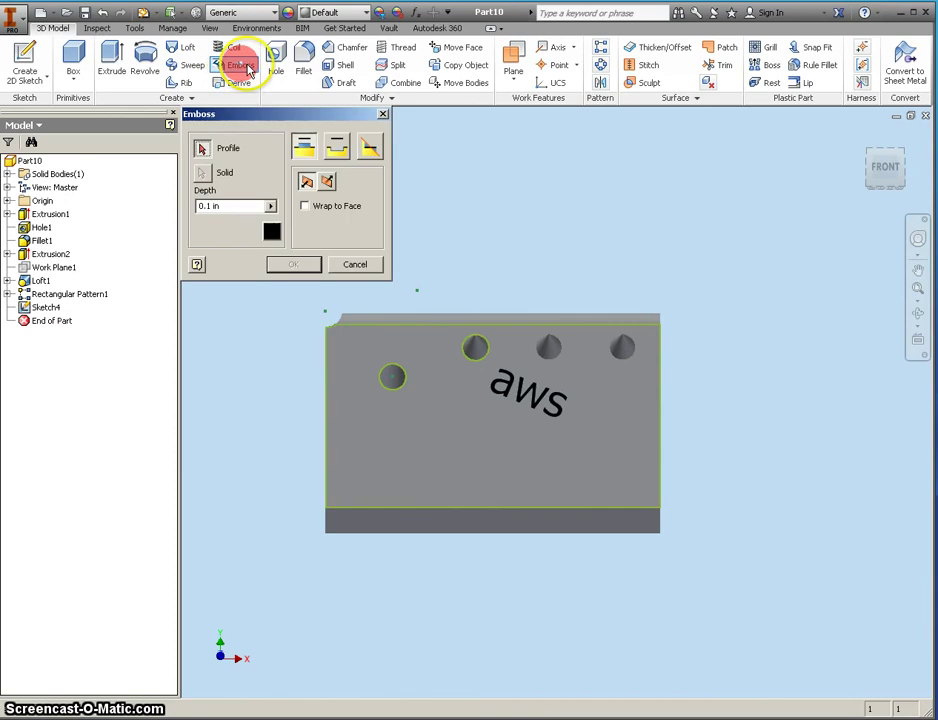
pyautogui.click(507, 382)
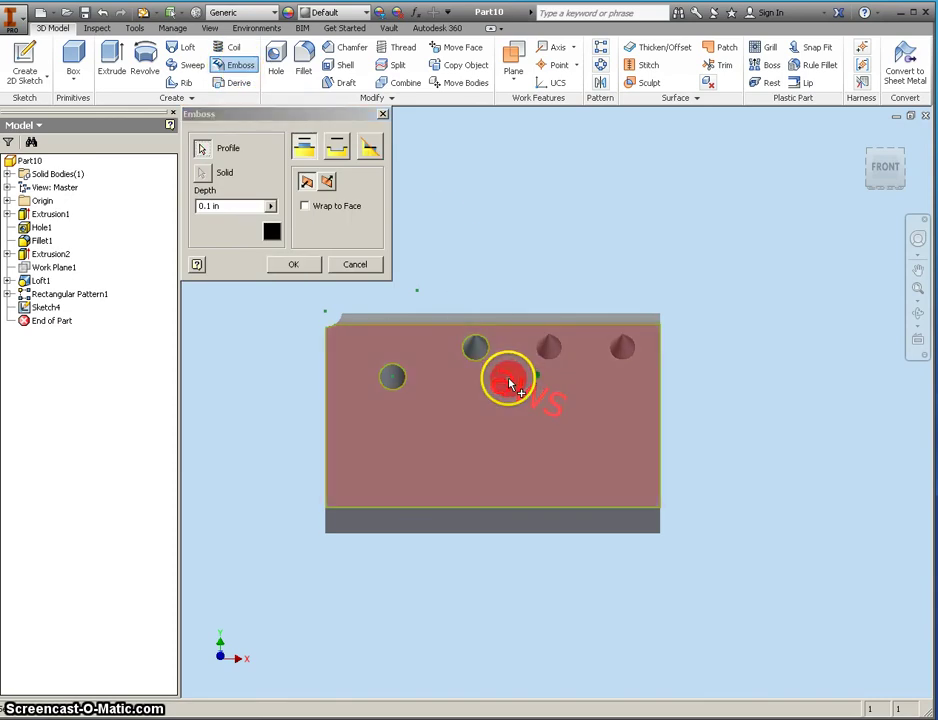
pyautogui.click(305, 147)
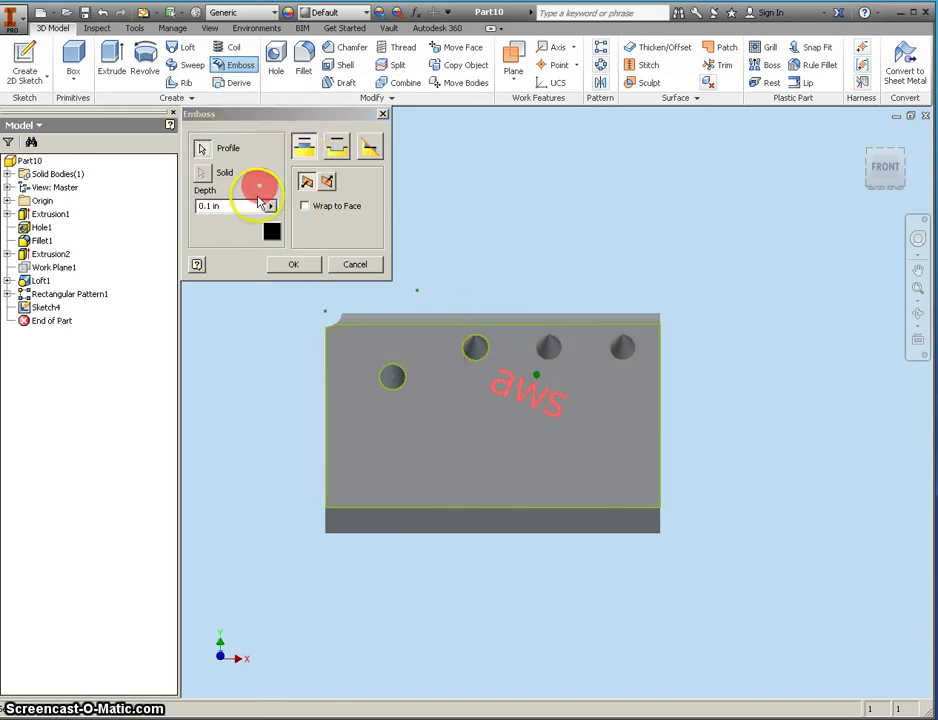
pyautogui.click(212, 205)
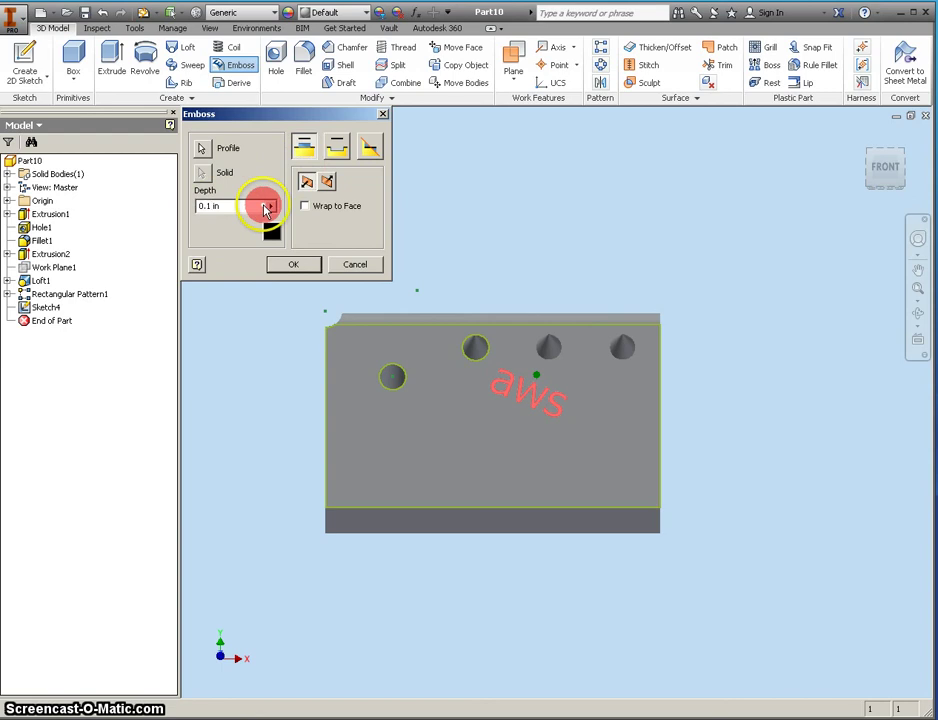
pyautogui.click(312, 270)
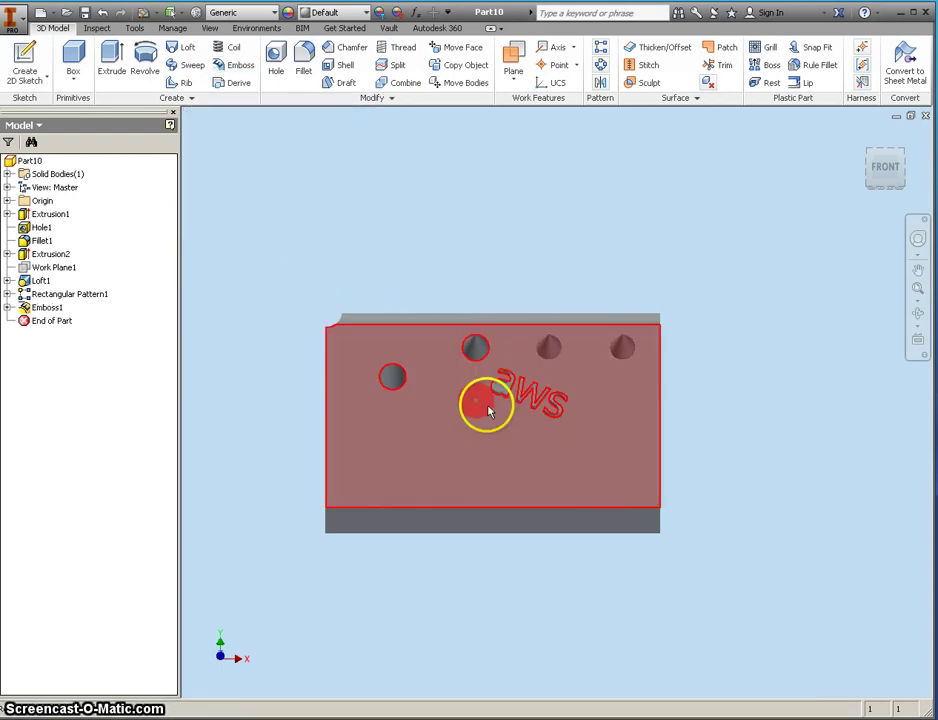
# Change the raised "aws" feature to an engraving cut into the block's front face.
pyautogui.scroll(5, 559, 450)
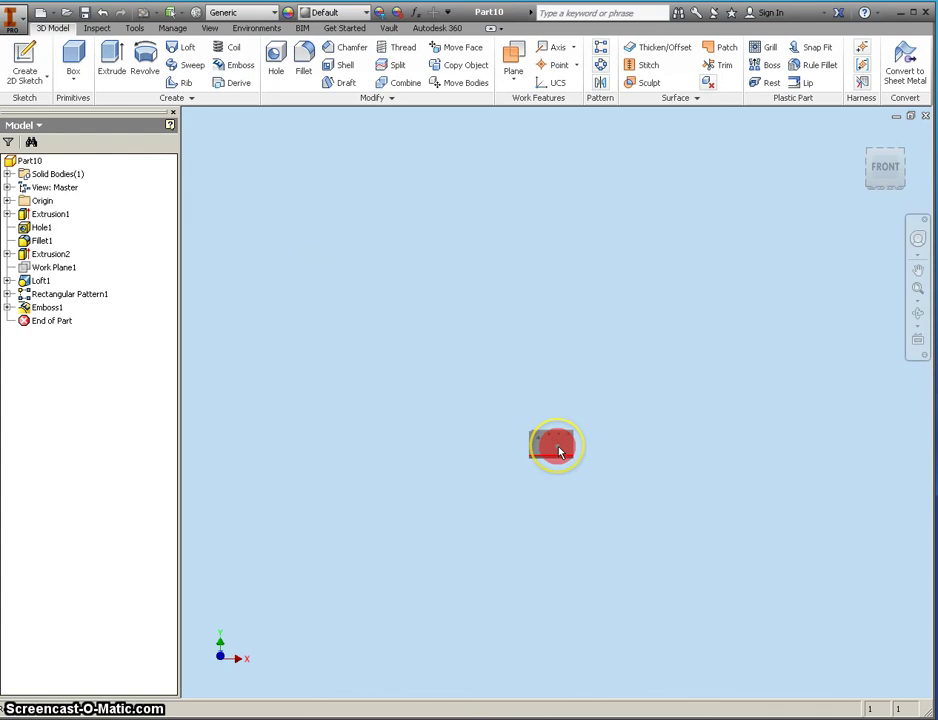
pyautogui.scroll(-5, 559, 450)
pyautogui.scroll(-3, 559, 450)
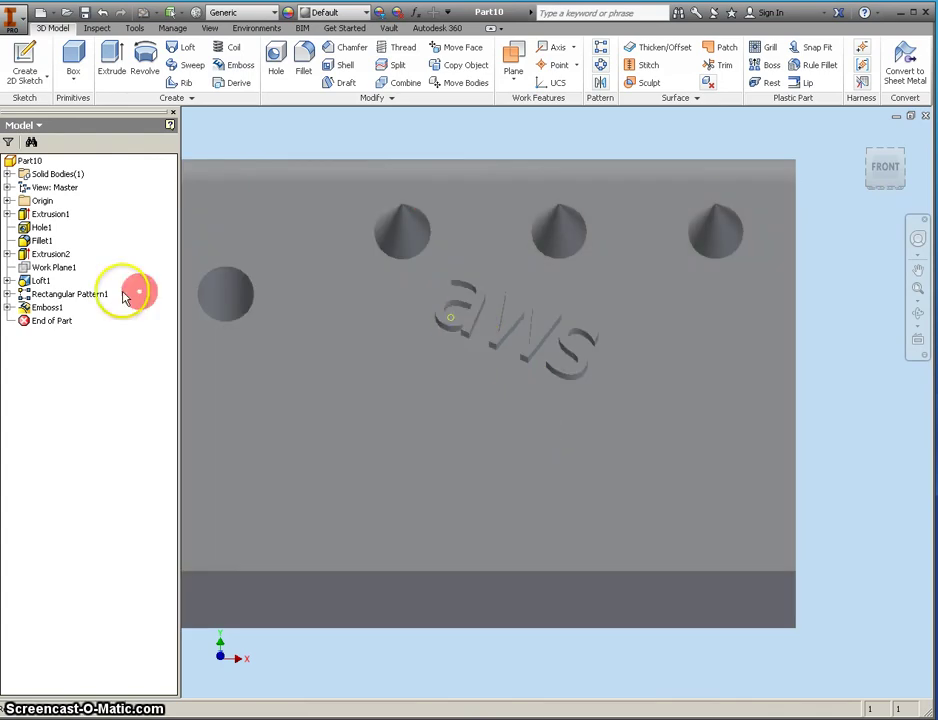
pyautogui.moveTo(26, 320); pyautogui.dragTo(26, 308)
pyautogui.doubleClick(26, 308)
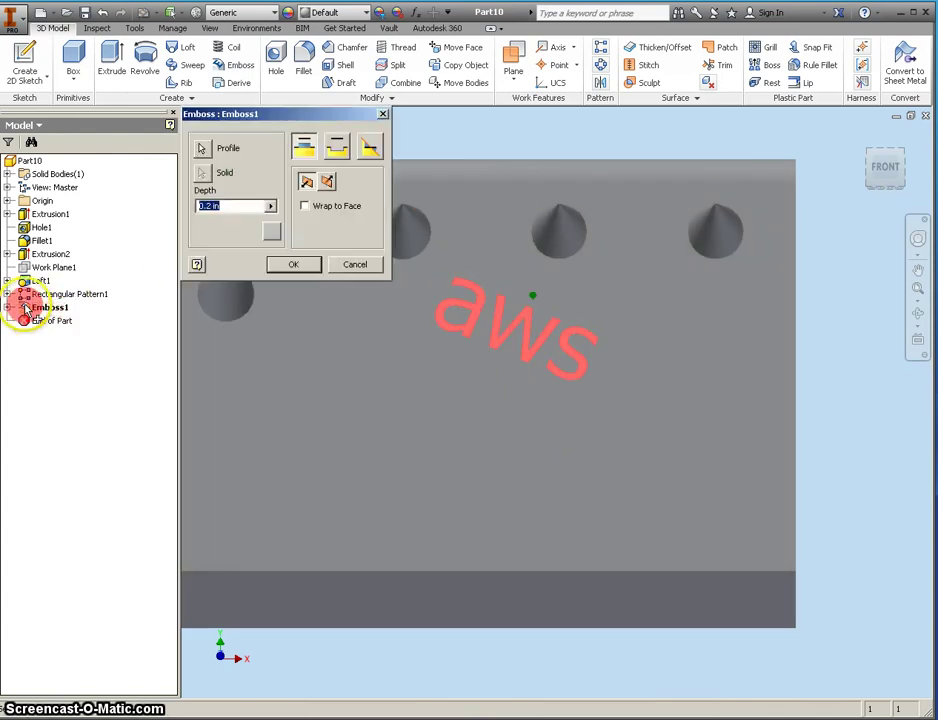
pyautogui.click(230, 205)
pyautogui.click(304, 184)
pyautogui.click(335, 150)
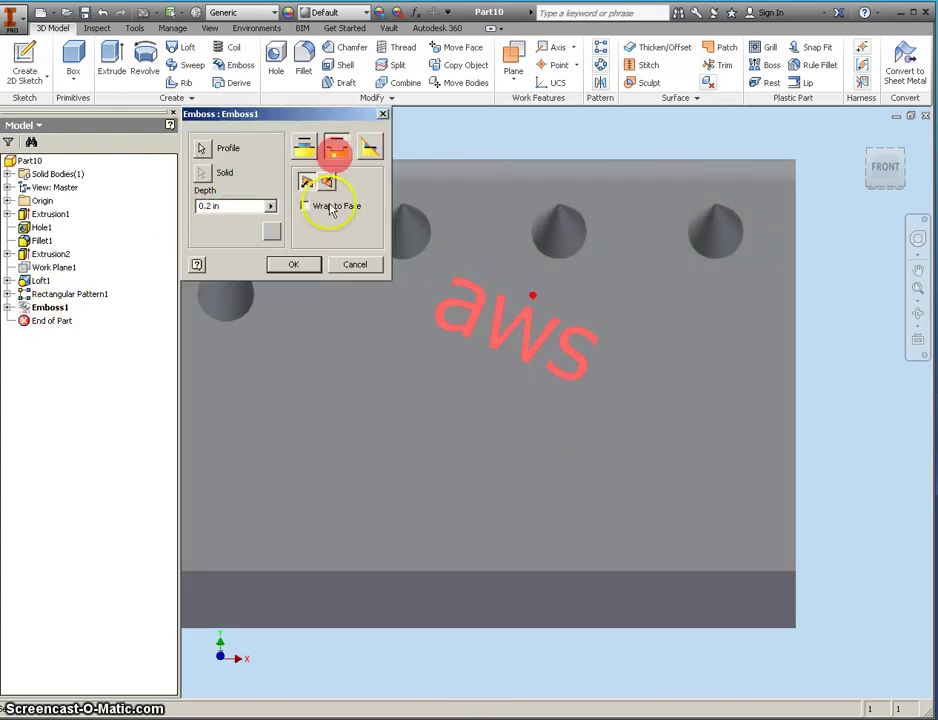
pyautogui.click(298, 264)
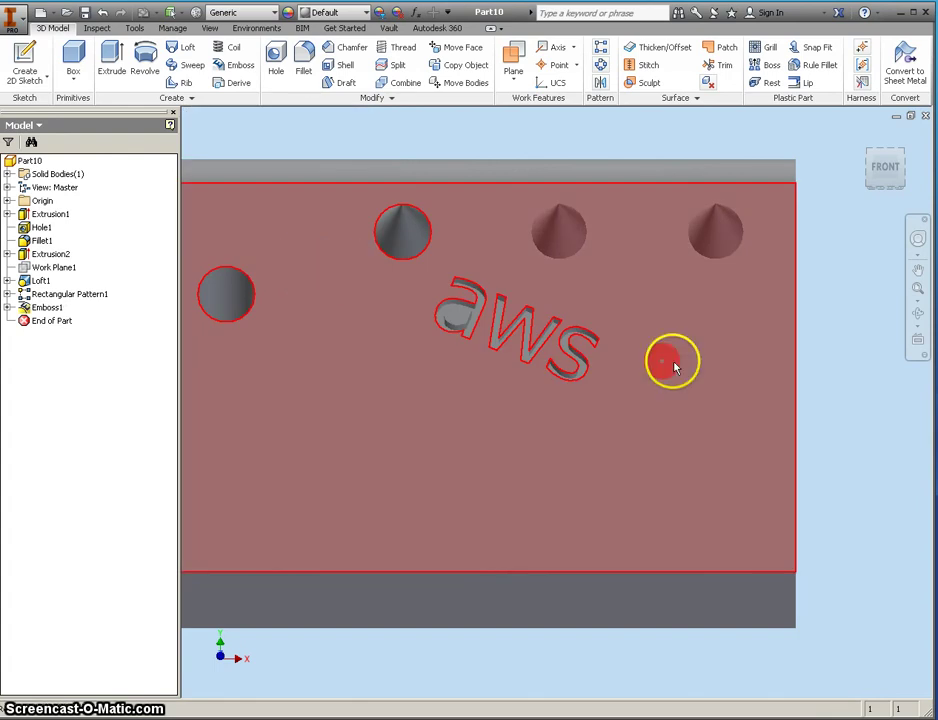
pyautogui.click(878, 372)
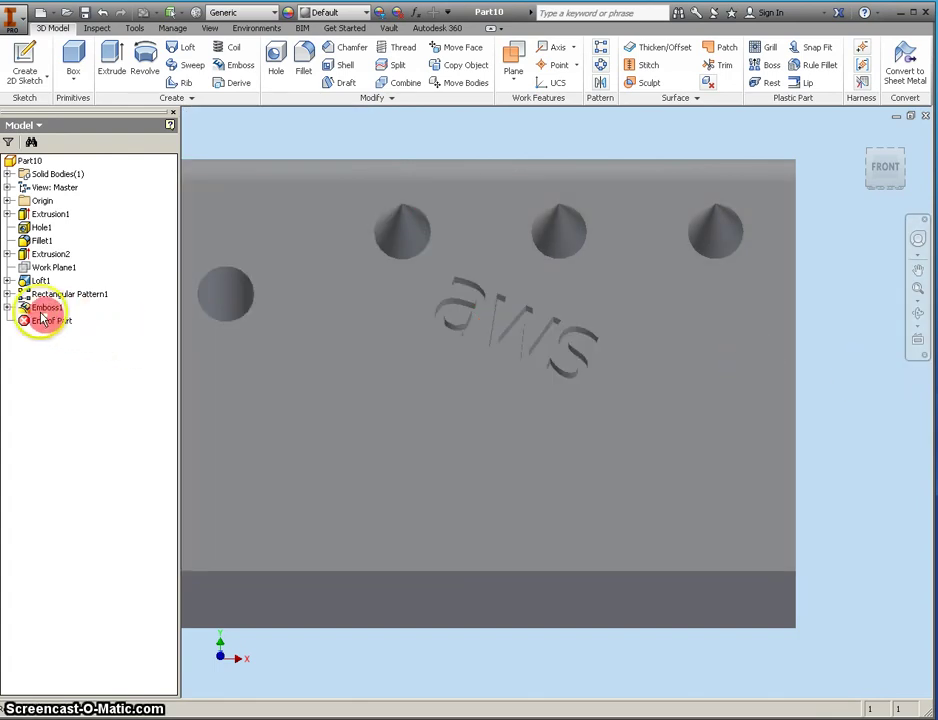
# Switch the "aws" feature back from engraving to embossing from the face.
pyautogui.doubleClick(24, 308)
pyautogui.click(290, 158)
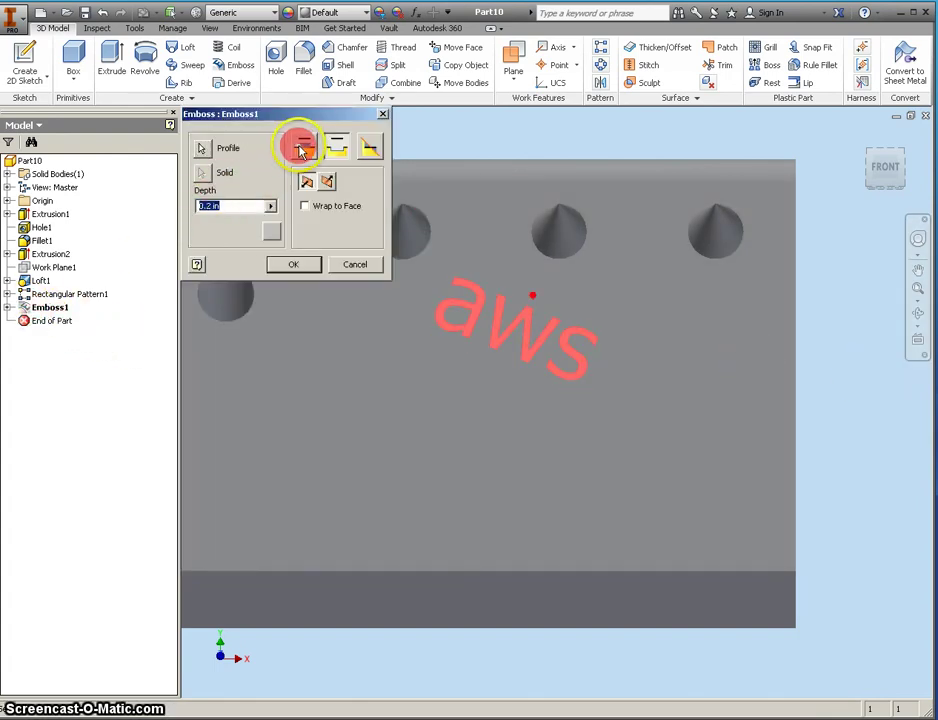
pyautogui.click(293, 266)
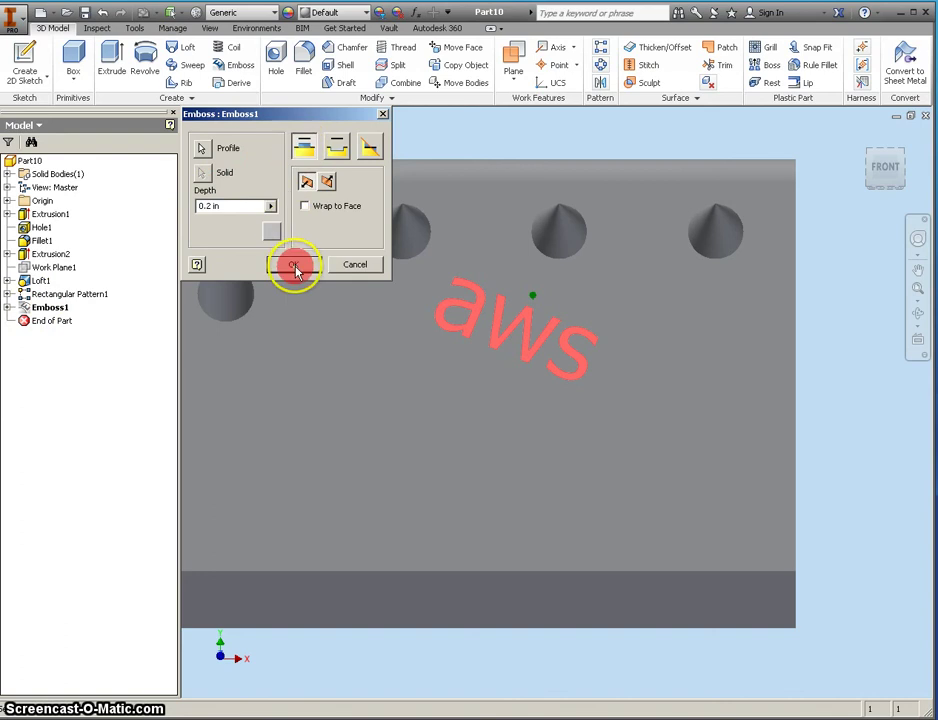
pyautogui.click(838, 411)
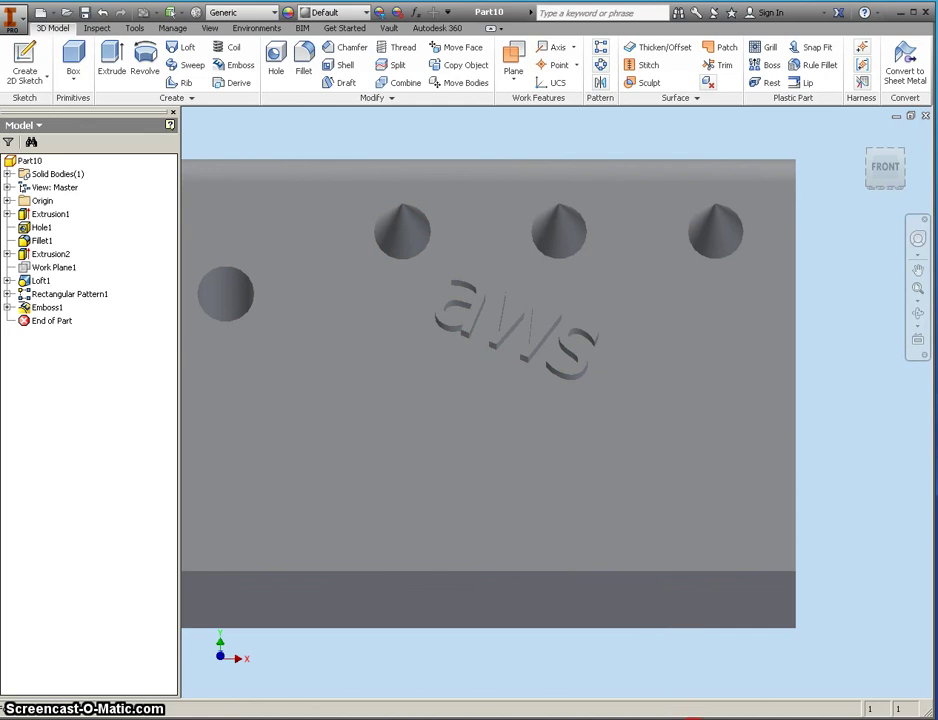
# Create a new part and start a 2D sketch on its front XY plane.
pyautogui.hotkey('ctrl', 'n')
pyautogui.click(570, 536)
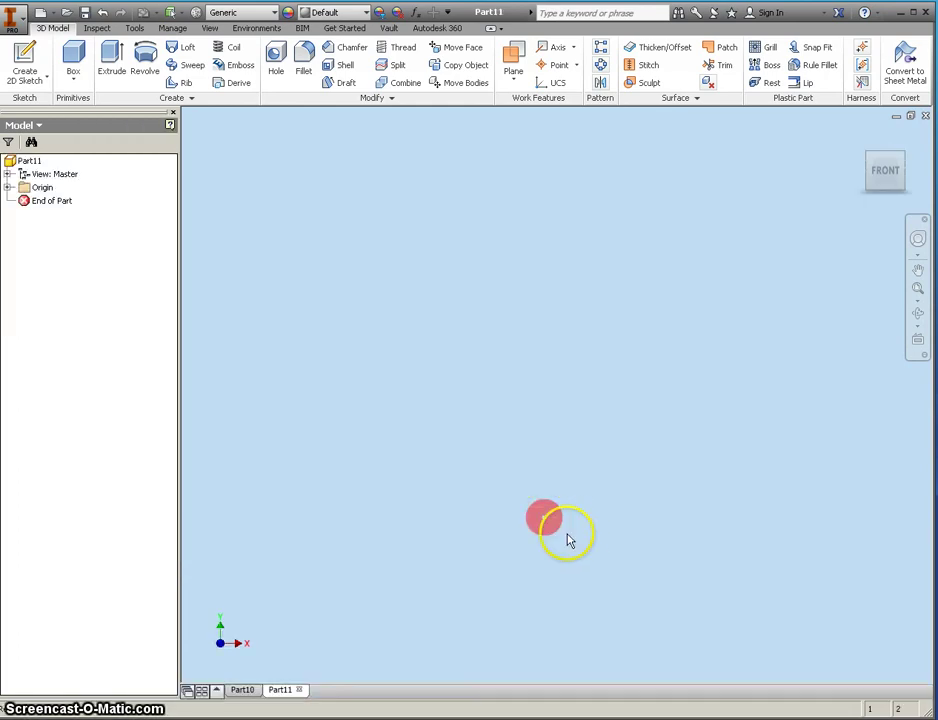
pyautogui.click(27, 55)
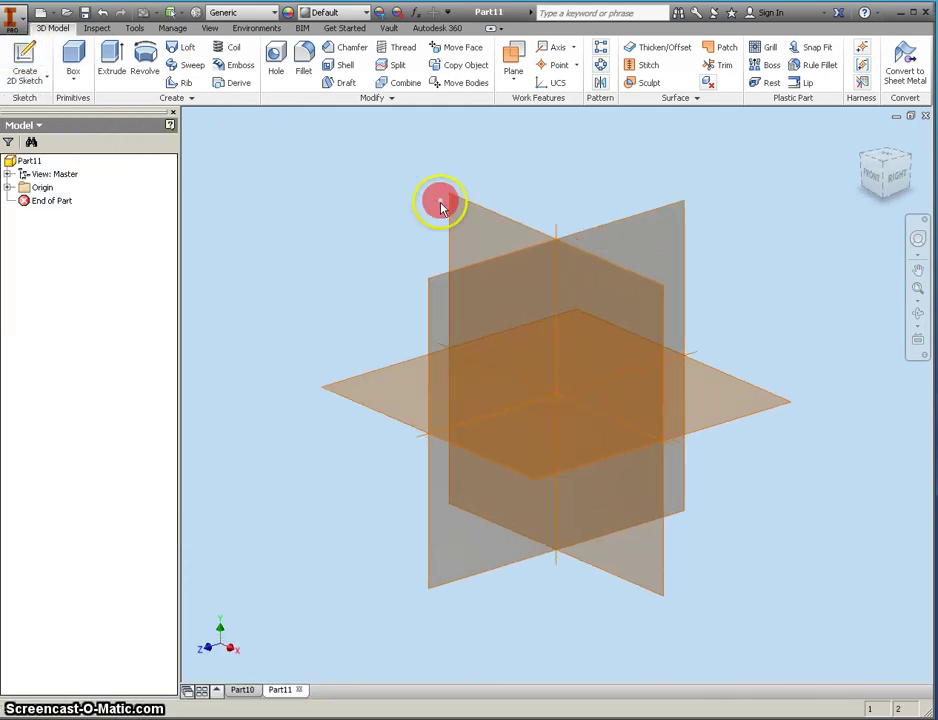
pyautogui.click(476, 208)
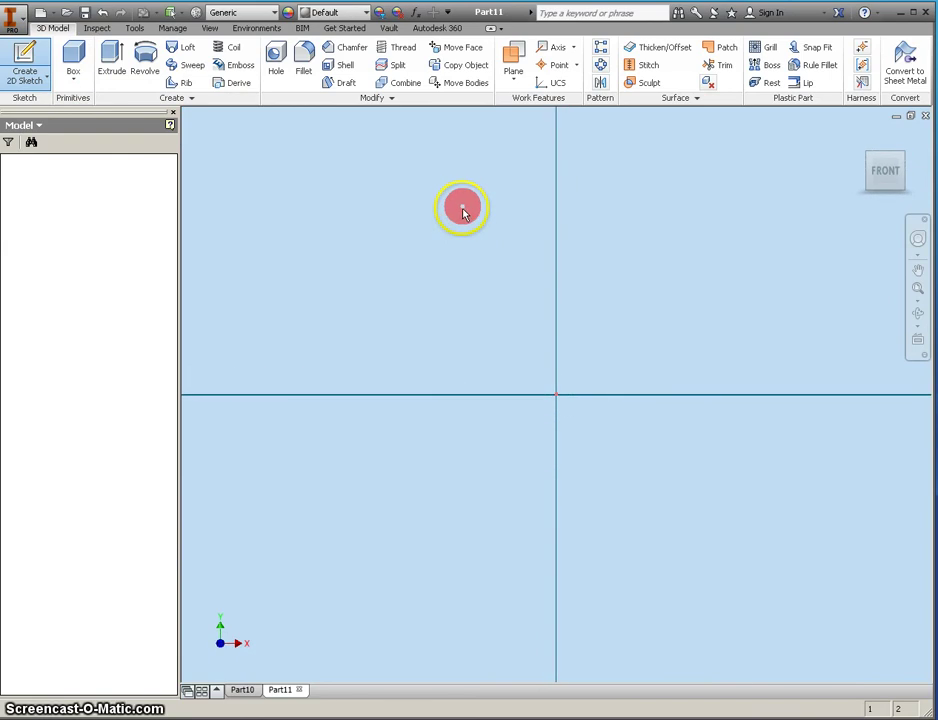
# Sketch a closed dish-wall profile from the origin with a base about 1.06 in long and 0.19 in thick, an outward-slanting wall and a short vertical rim.
pyautogui.moveTo(460, 224); pyautogui.dragTo(442, 300, button='middle')
pyautogui.click(10, 70)
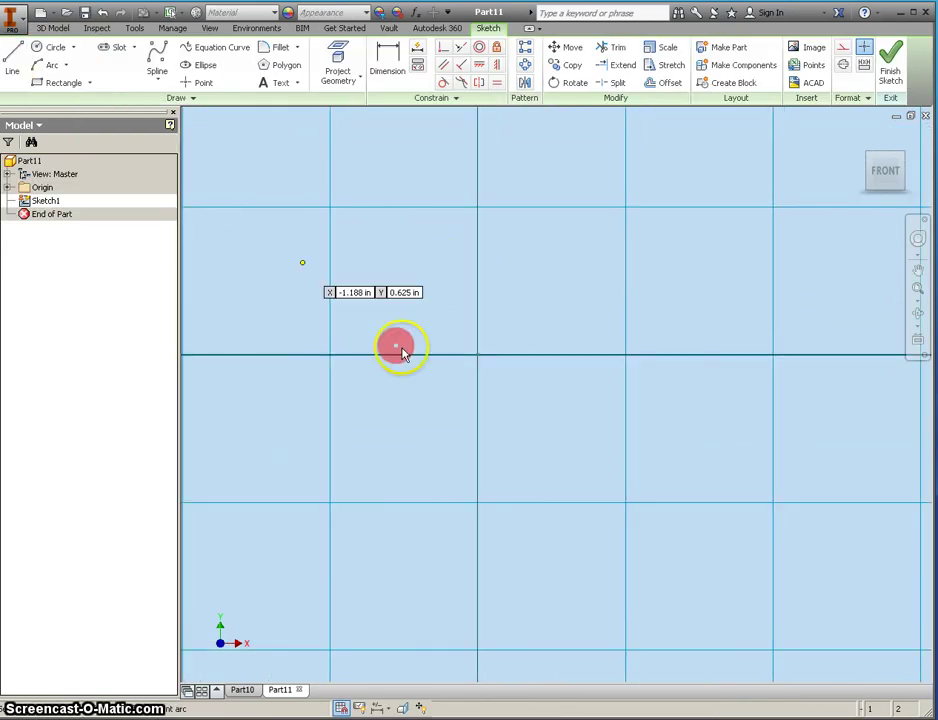
pyautogui.click(477, 354)
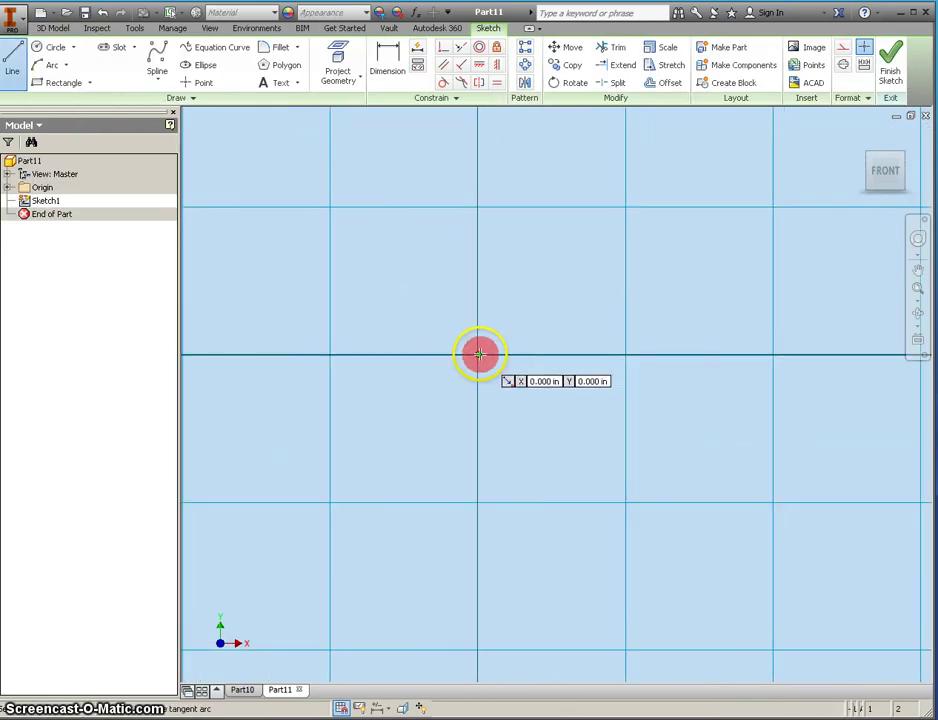
pyautogui.click(635, 354)
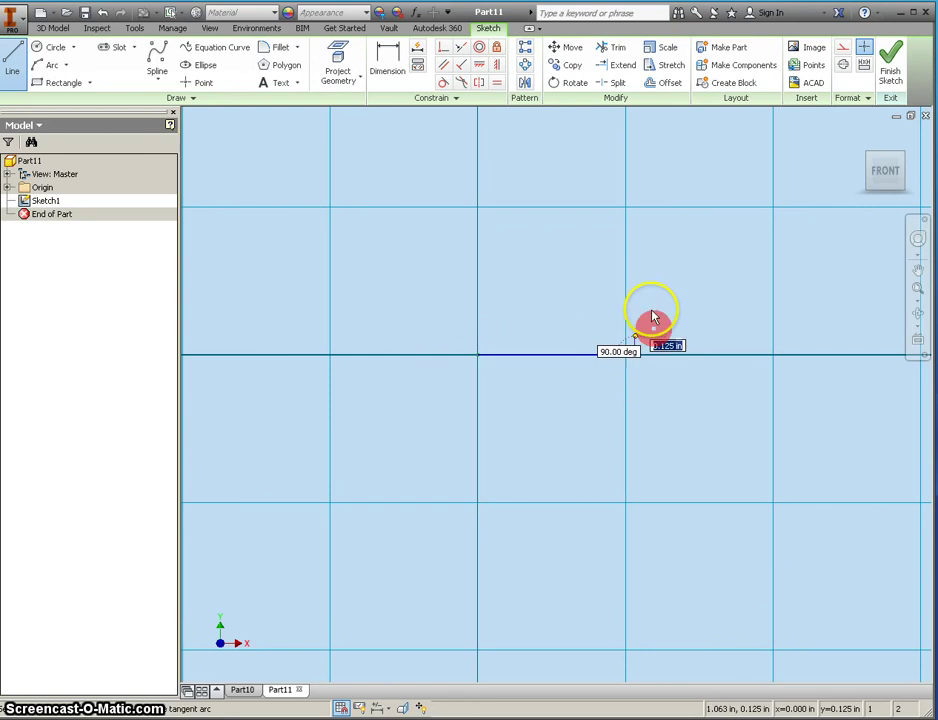
pyautogui.click(697, 189)
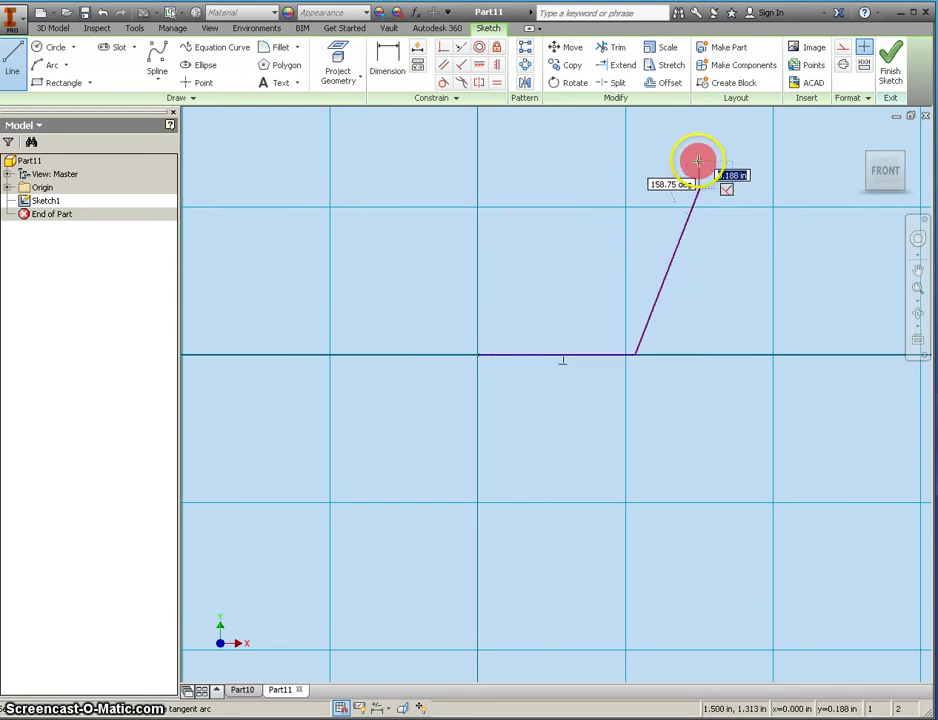
pyautogui.moveTo(697, 160); pyautogui.dragTo(669, 186)
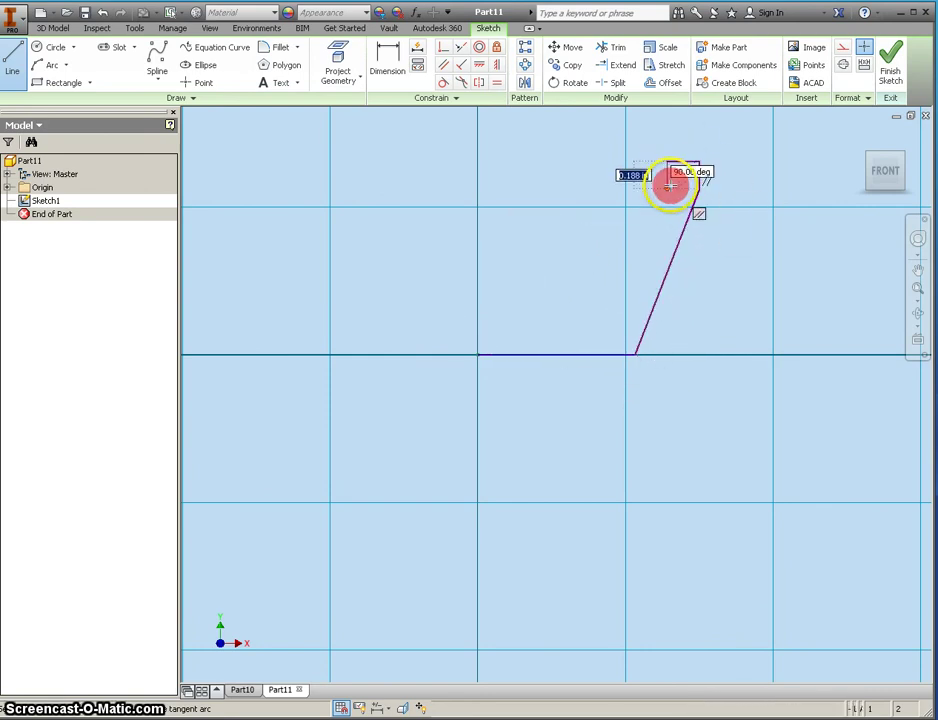
pyautogui.click(669, 186)
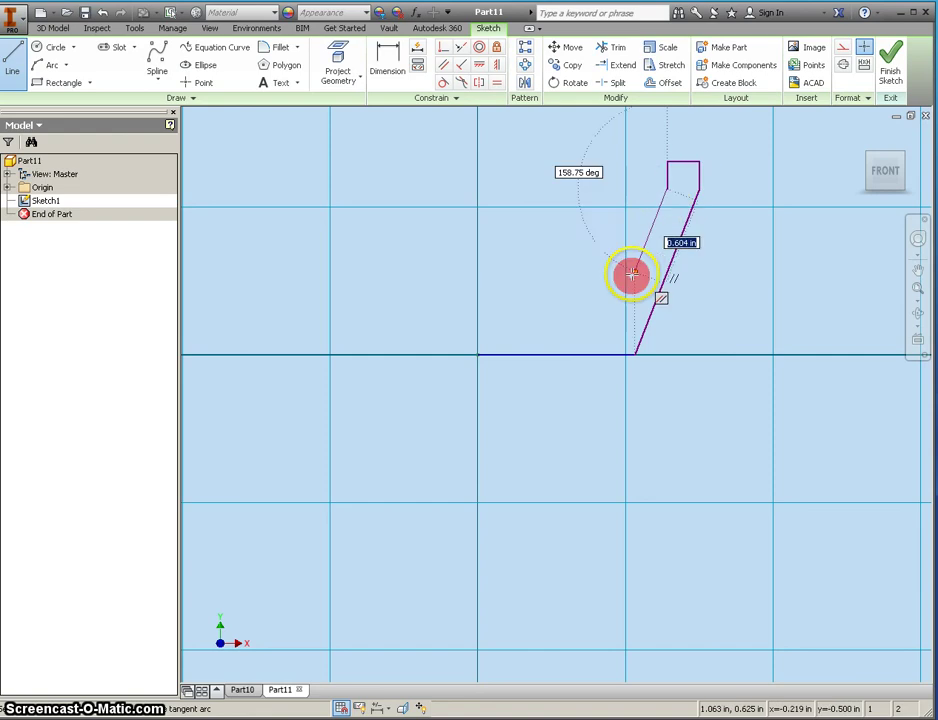
pyautogui.click(615, 325)
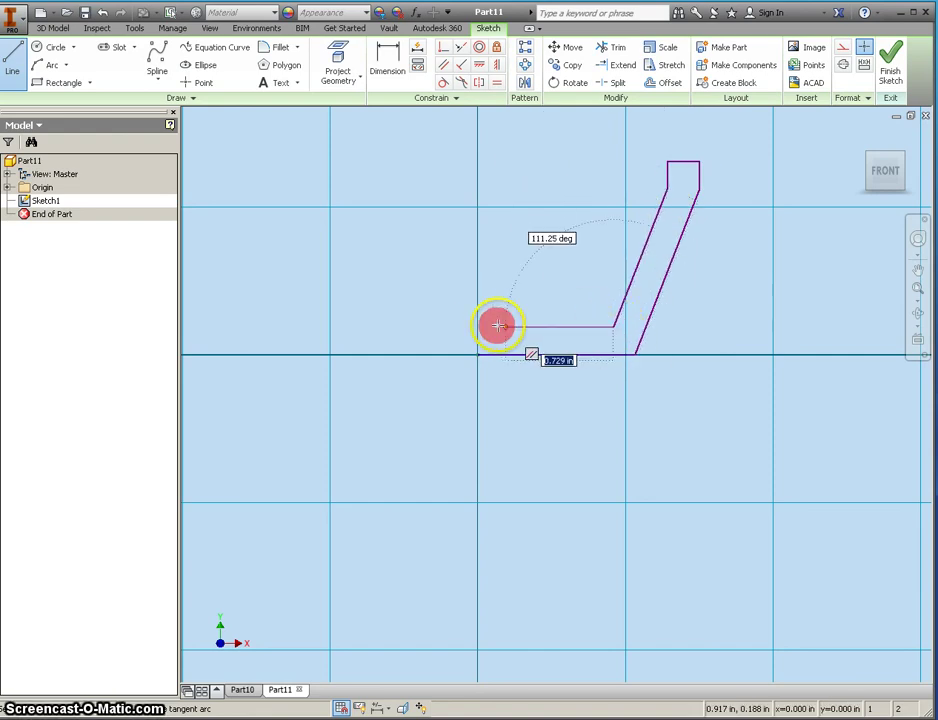
pyautogui.click(478, 325)
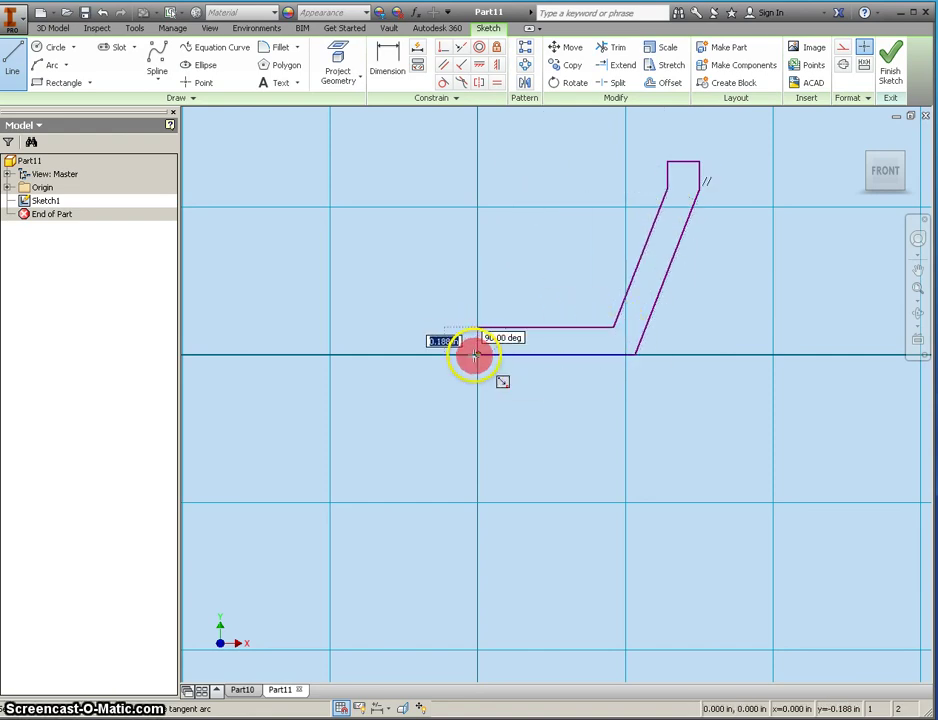
pyautogui.click(476, 355)
# Dimension the angle between the base's upper line and the inner slanted line as 120 degrees.
pyautogui.click(389, 57)
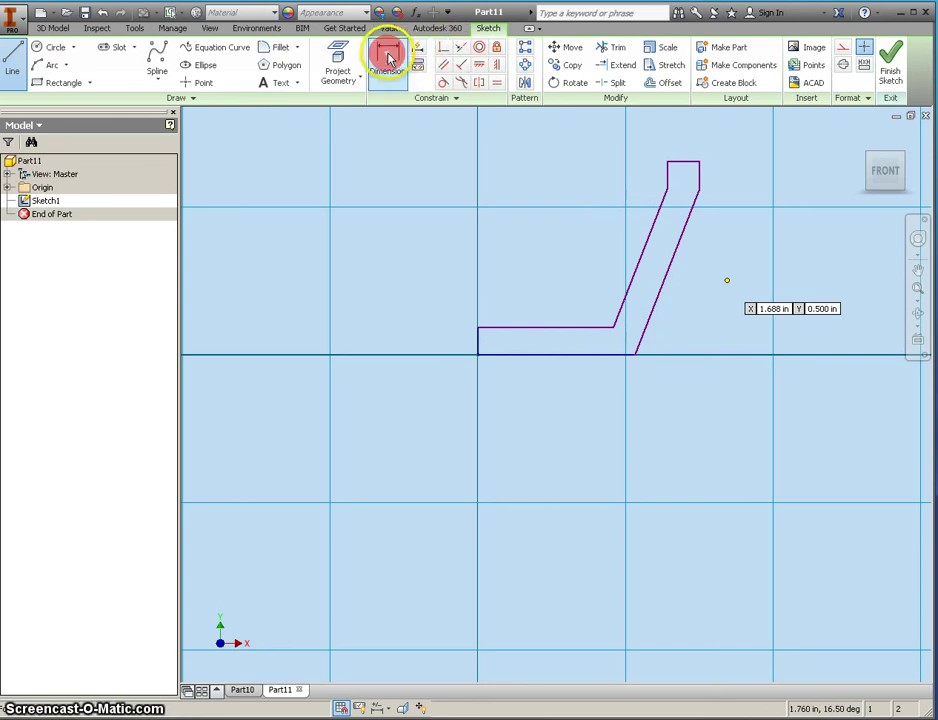
pyautogui.click(551, 328)
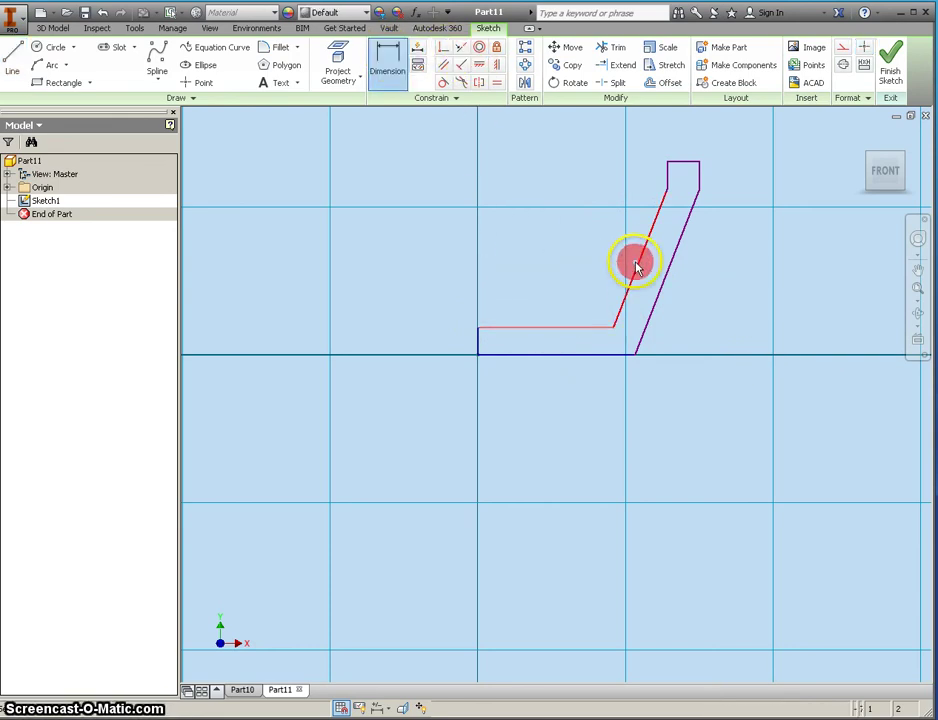
pyautogui.click(636, 265)
pyautogui.click(592, 258)
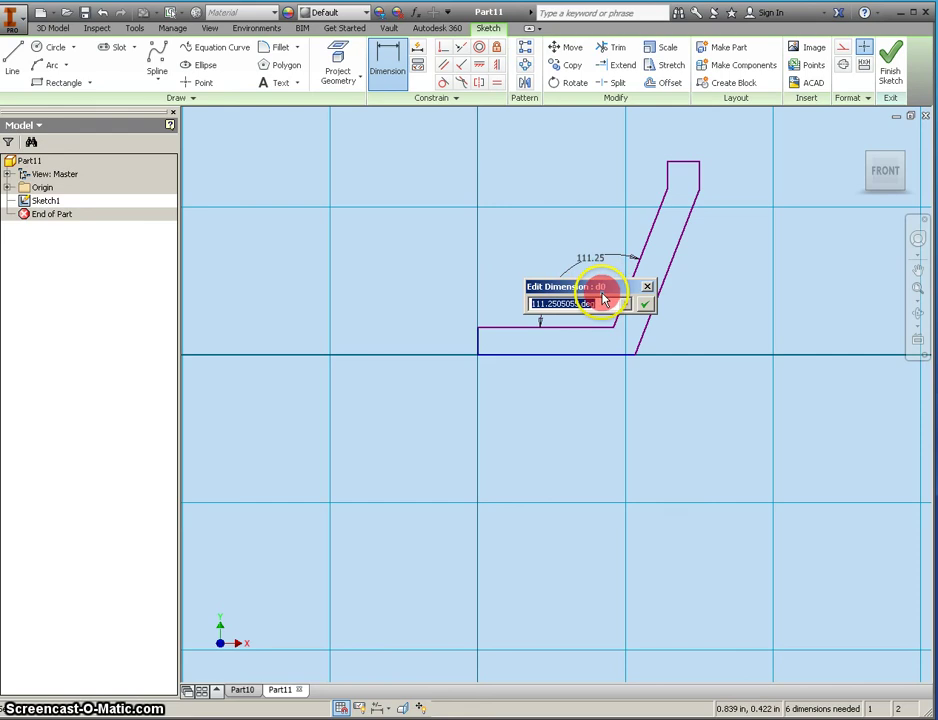
pyautogui.write('120')
pyautogui.press('Return')
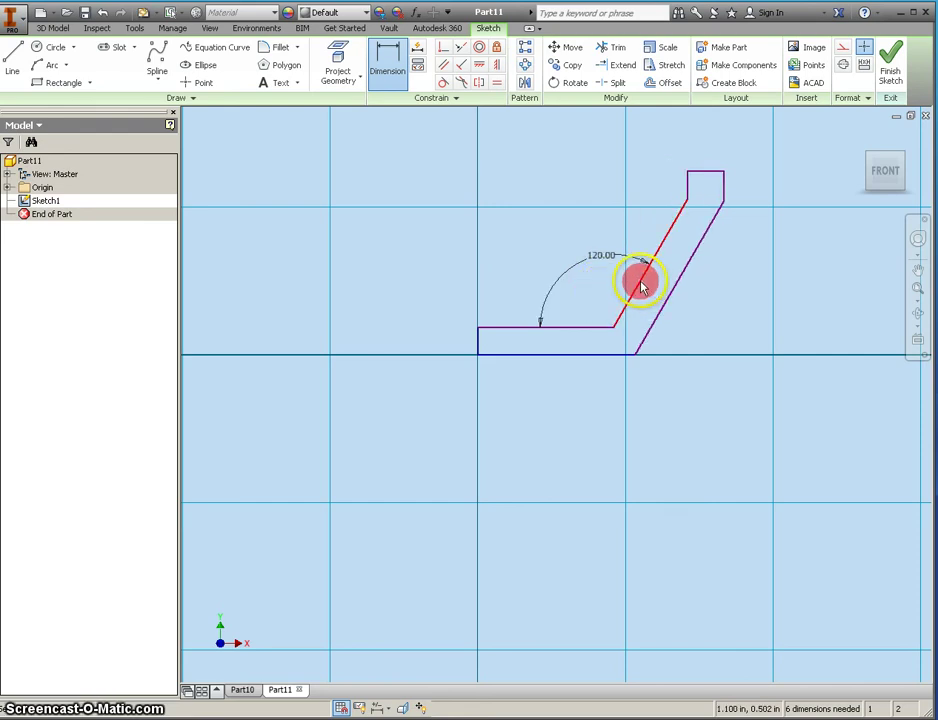
# Dimension the distance between the two parallel slanted wall lines and set it to 0.23 in.
pyautogui.click(641, 287)
pyautogui.click(670, 299)
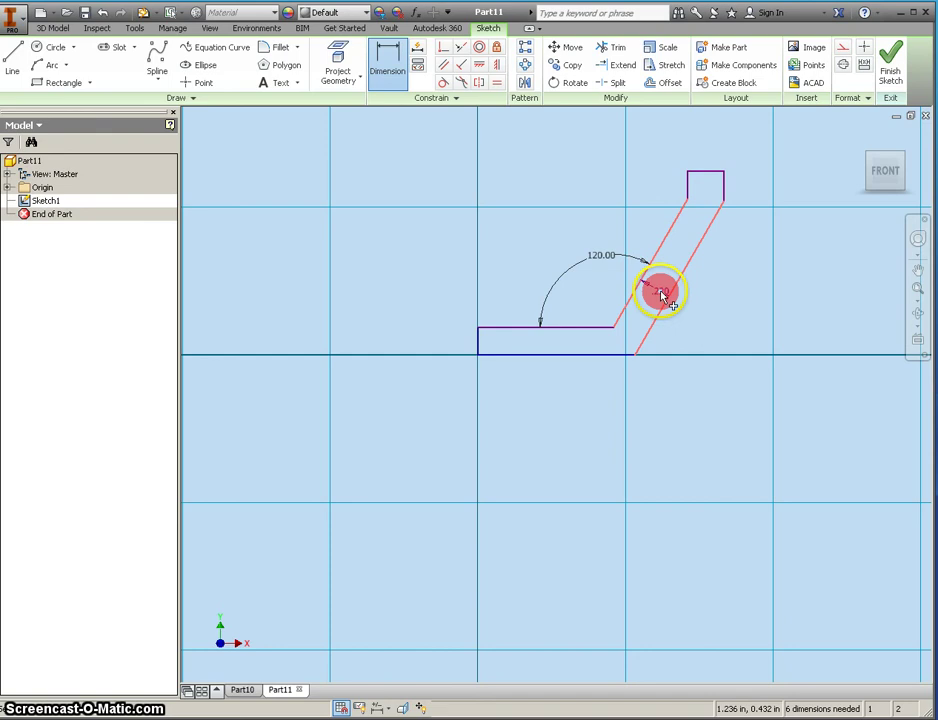
pyautogui.click(661, 296)
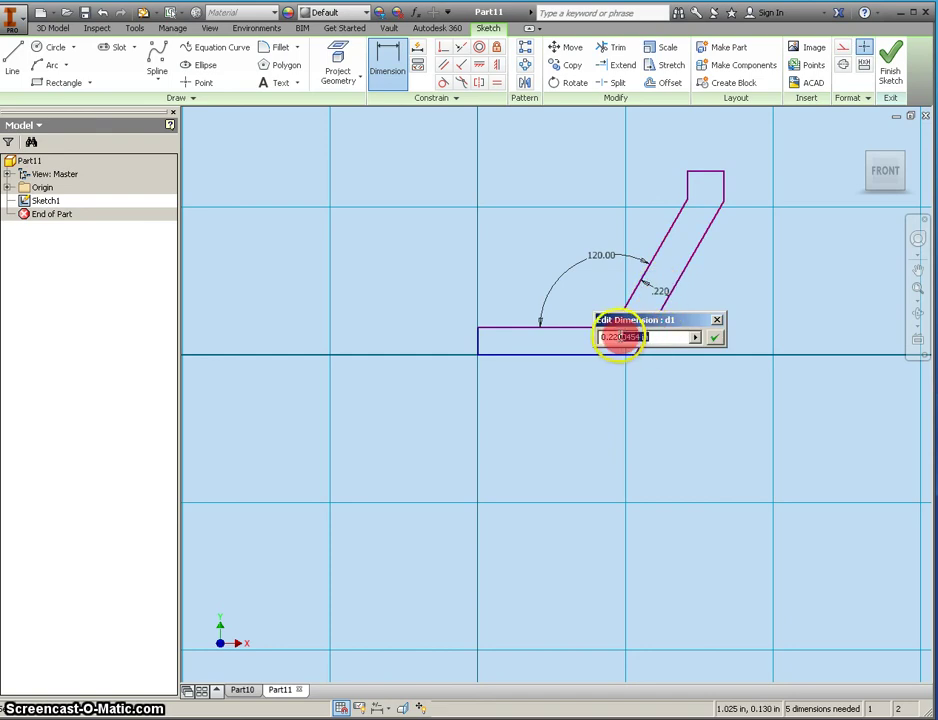
pyautogui.moveTo(617, 336); pyautogui.dragTo(611, 293)
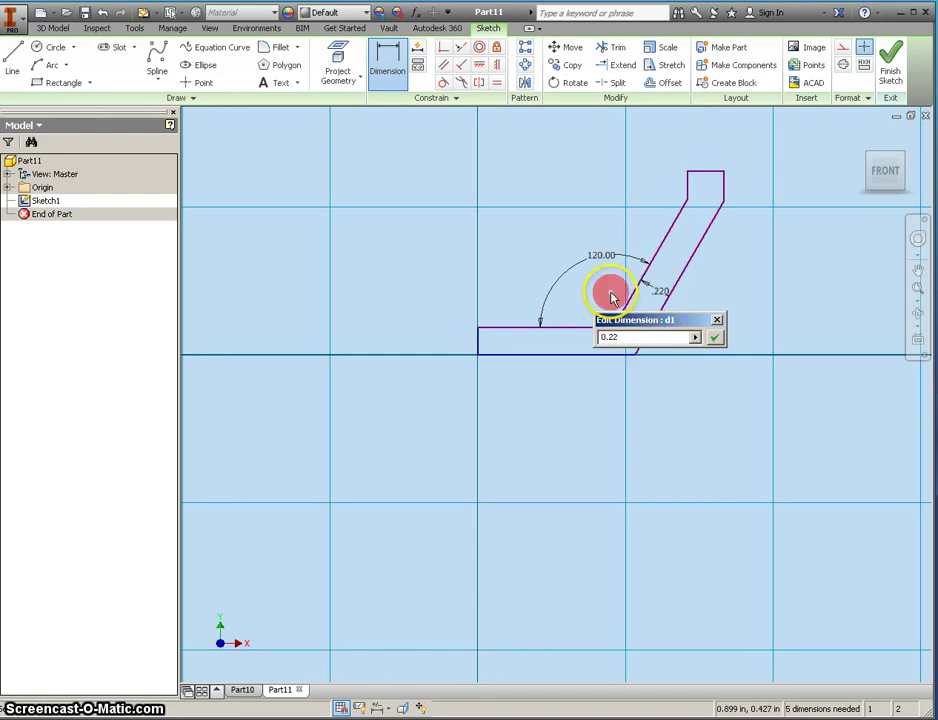
pyautogui.click(714, 337)
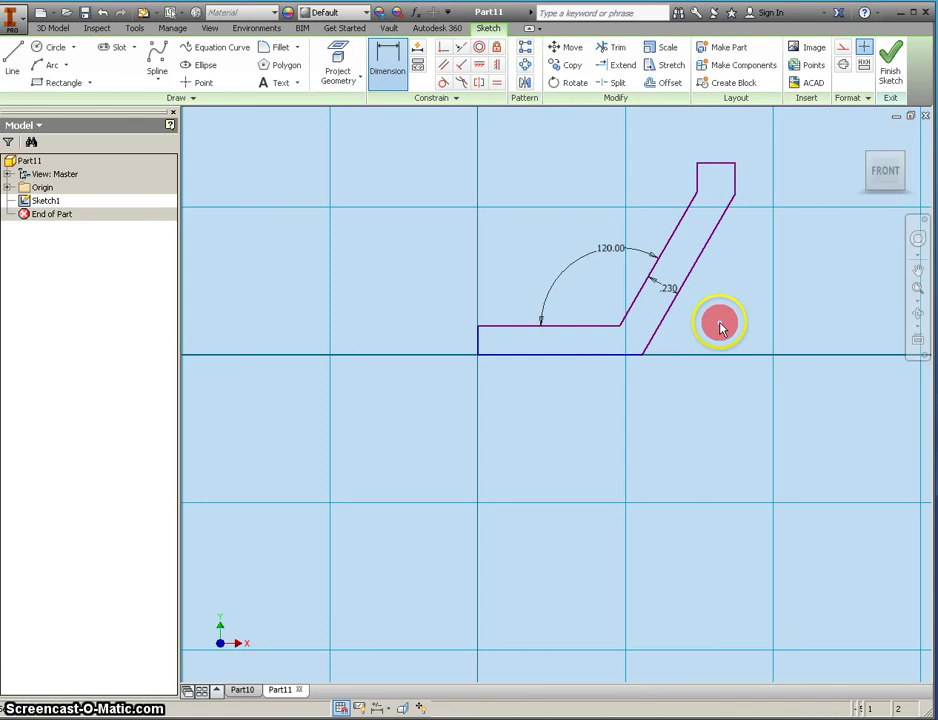
# Dimension the height of the rim's outer vertical edge and the width of the rim's top edge, keeping their drawn sizes.
pyautogui.click(742, 183)
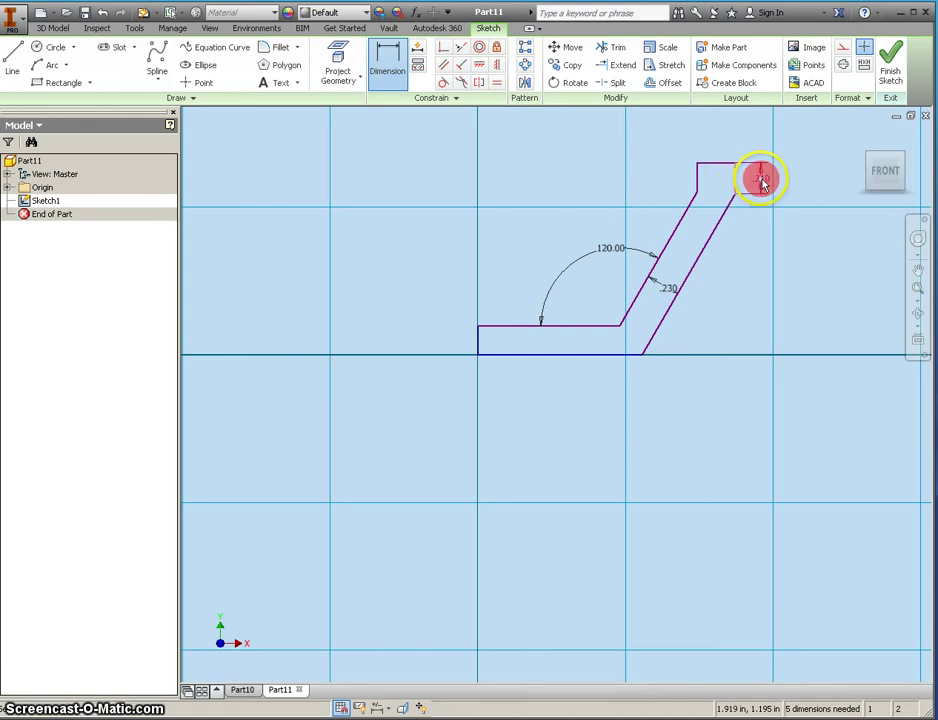
pyautogui.click(808, 236)
pyautogui.click(813, 230)
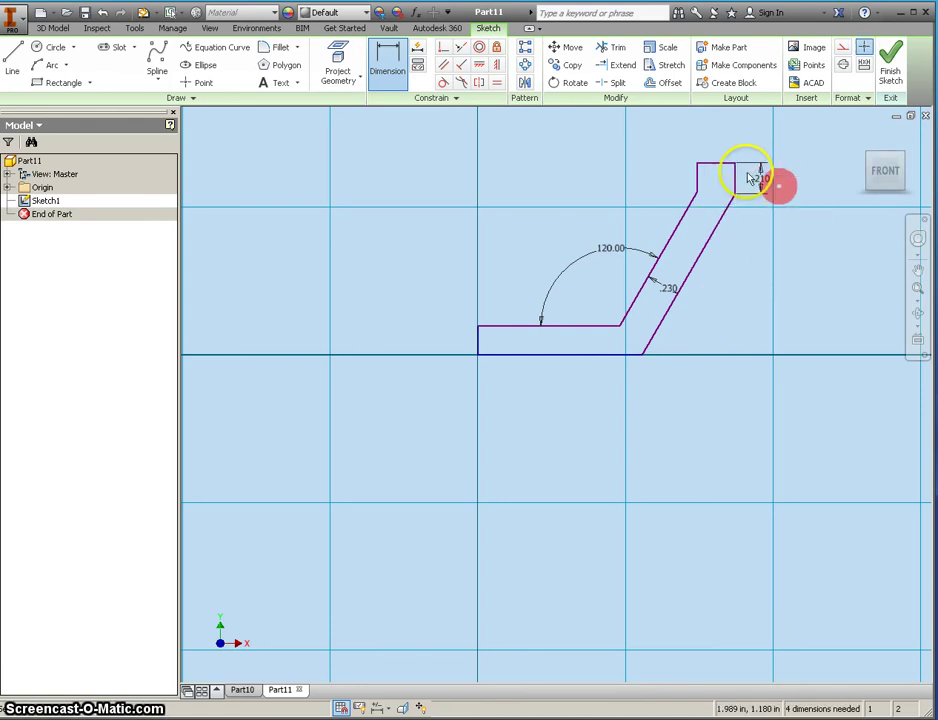
pyautogui.click(714, 163)
pyautogui.click(714, 138)
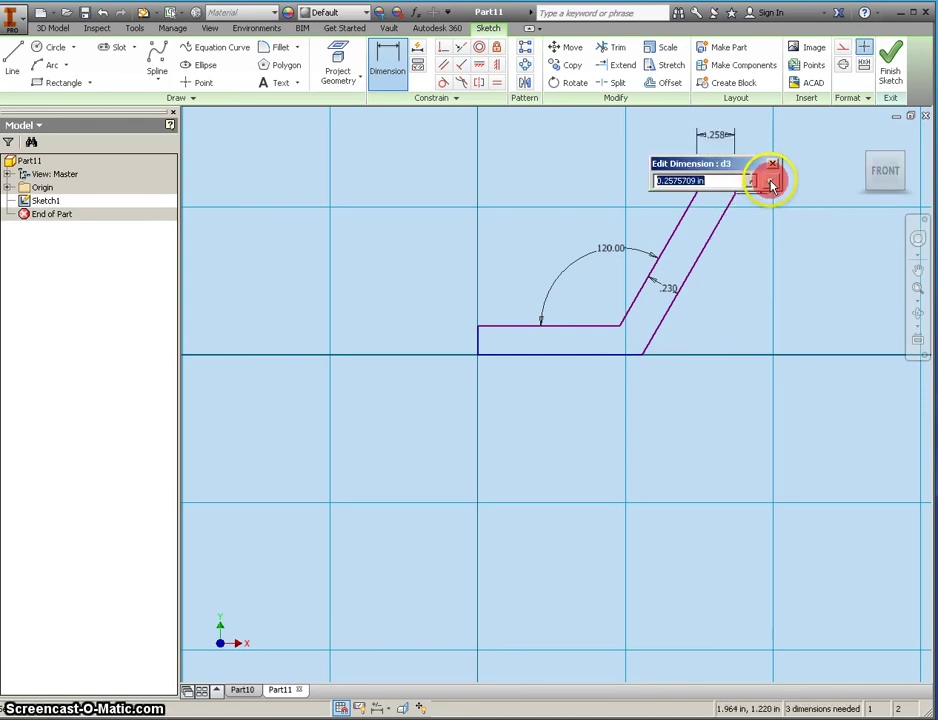
pyautogui.click(771, 183)
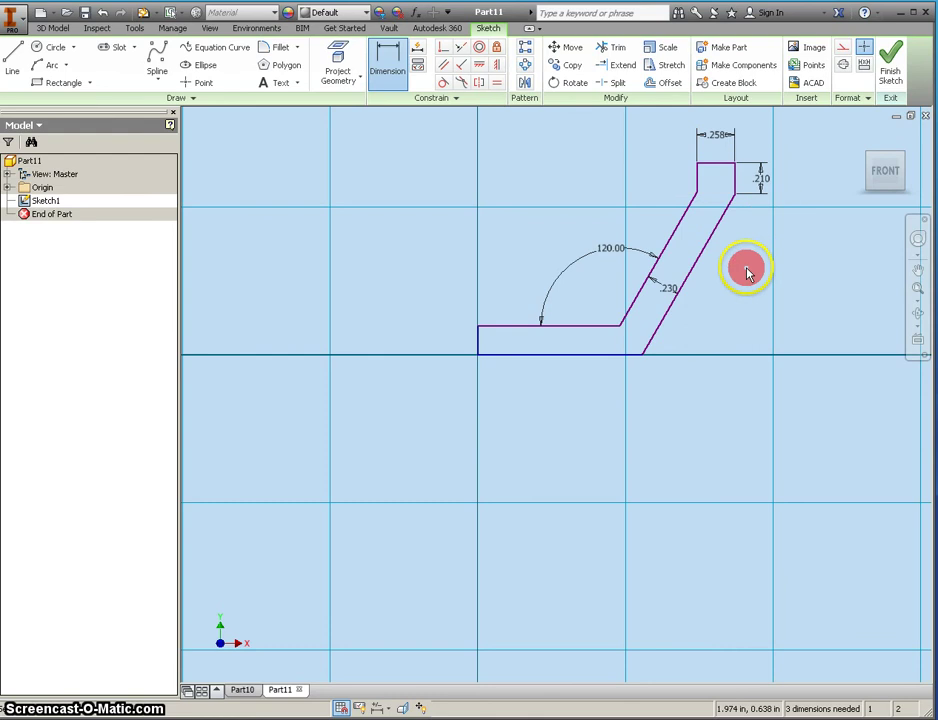
# Dimension the horizontal extent of the outer slanted line and the length of the base's bottom line, keeping their drawn sizes.
pyautogui.click(688, 282)
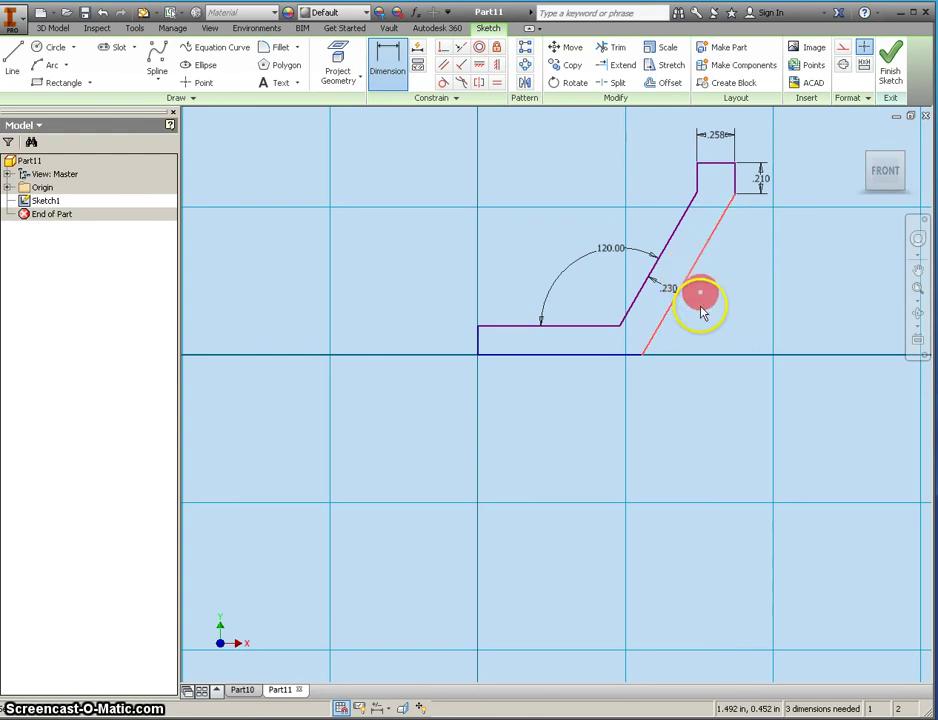
pyautogui.click(695, 357)
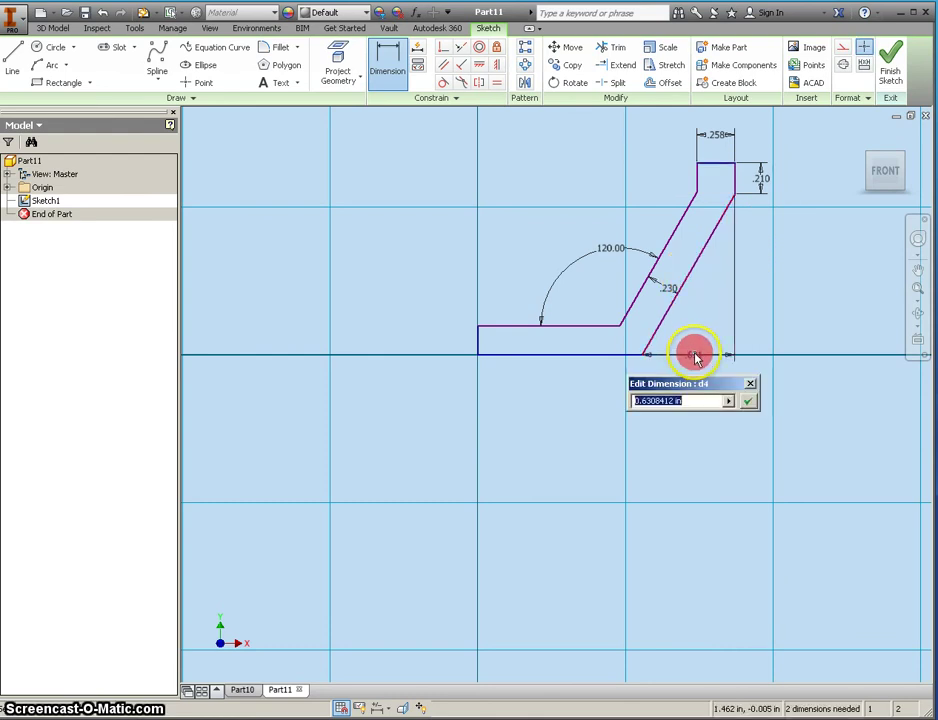
pyautogui.click(749, 403)
pyautogui.click(536, 356)
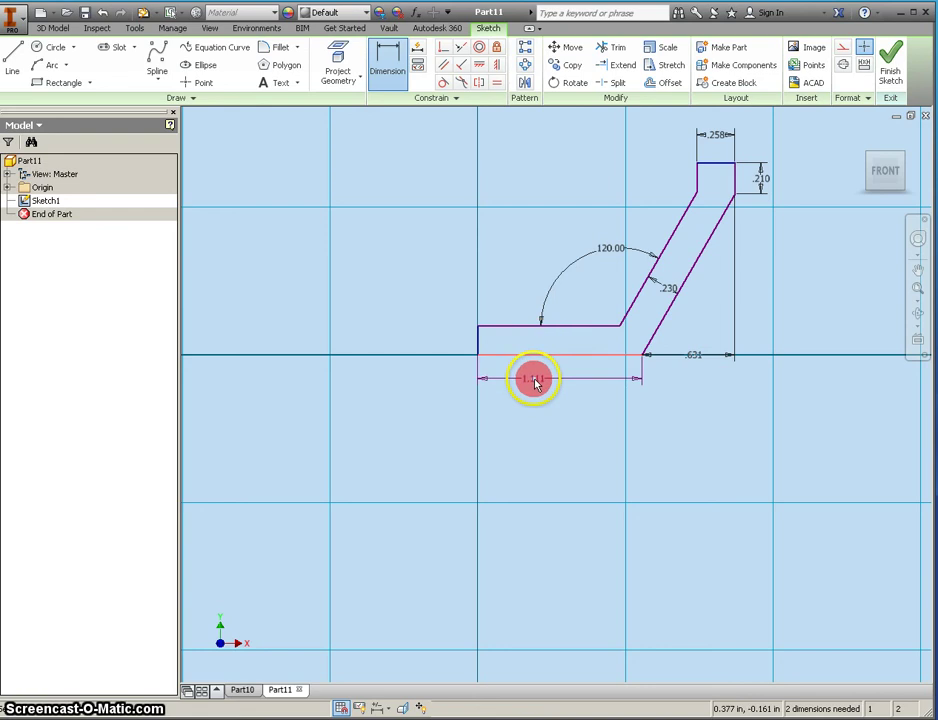
pyautogui.click(535, 383)
pyautogui.click(590, 428)
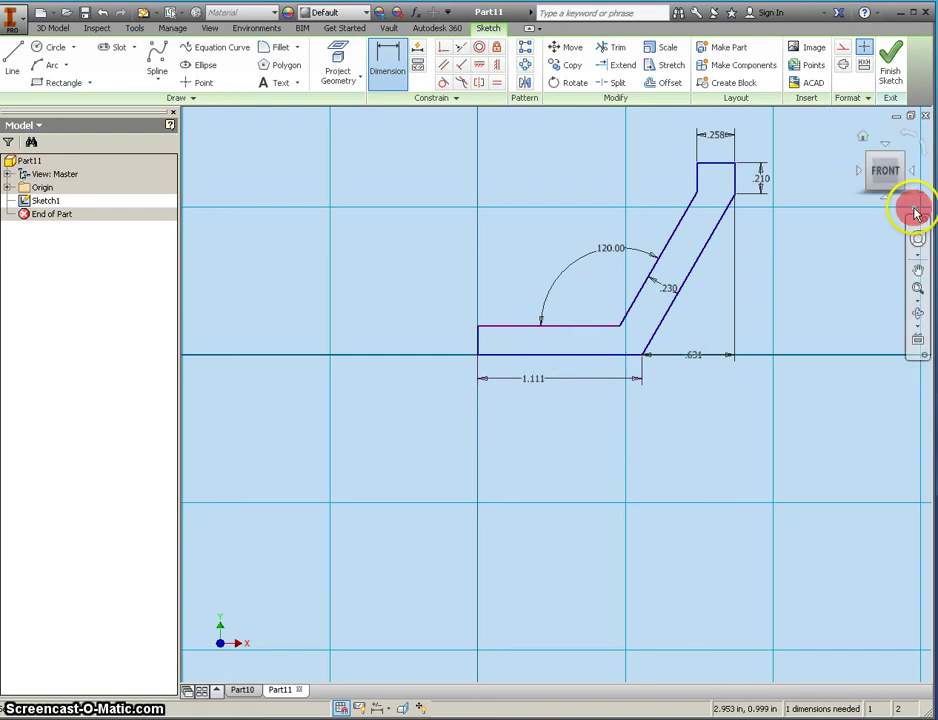
# Finish the sketch and revolve the profile a full turn around the short vertical edge at the origin.
pyautogui.click(893, 68)
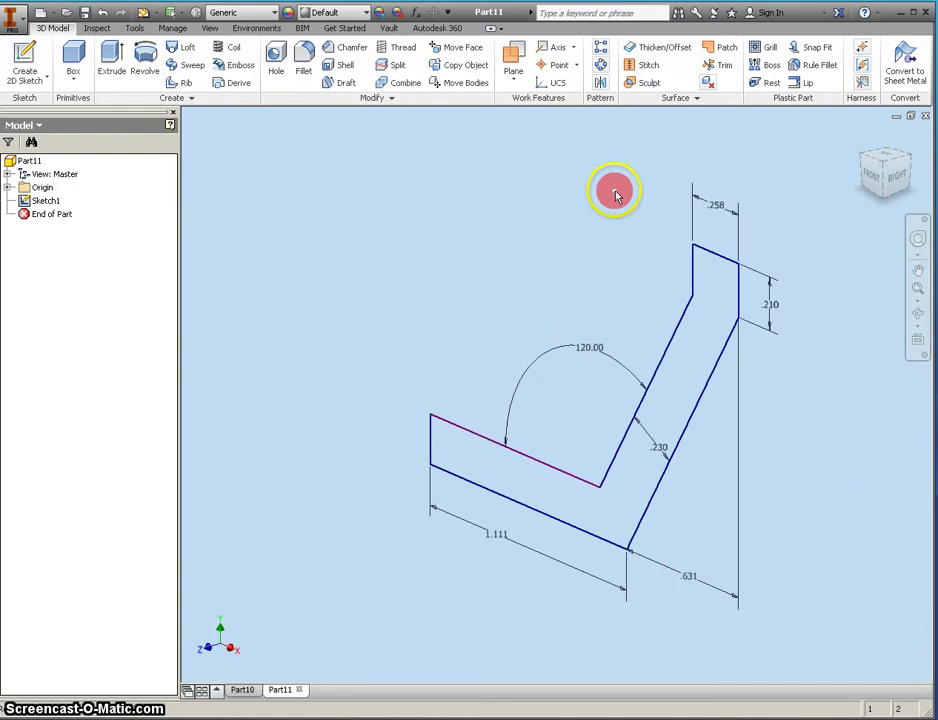
pyautogui.click(146, 58)
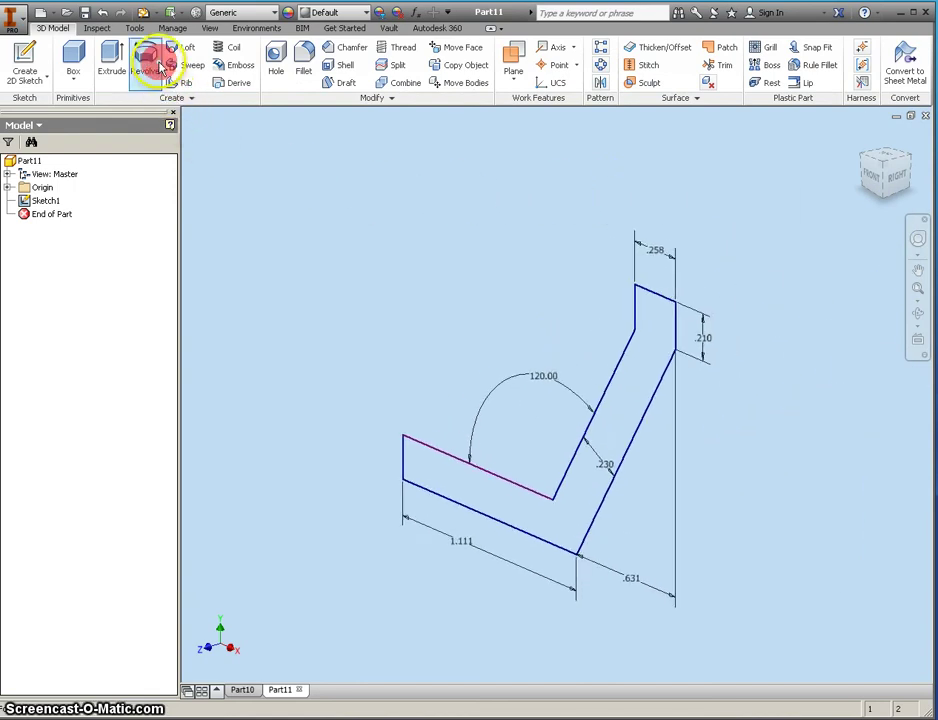
pyautogui.click(402, 468)
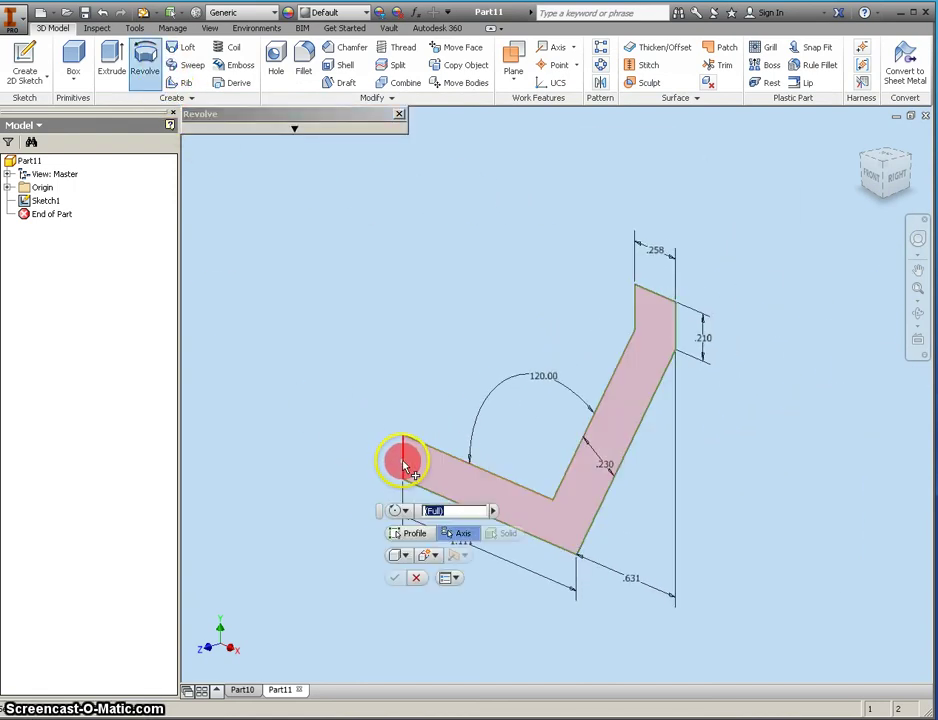
pyautogui.click(397, 585)
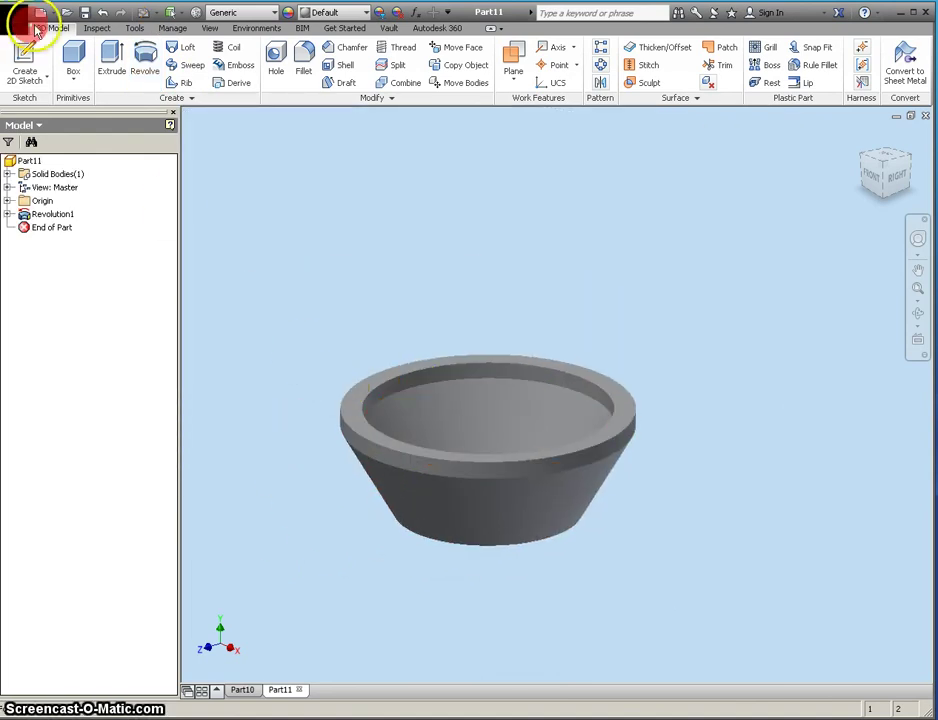
# Save the revolved part as vase in the 7th Period Inventions folder.
pyautogui.click(89, 13)
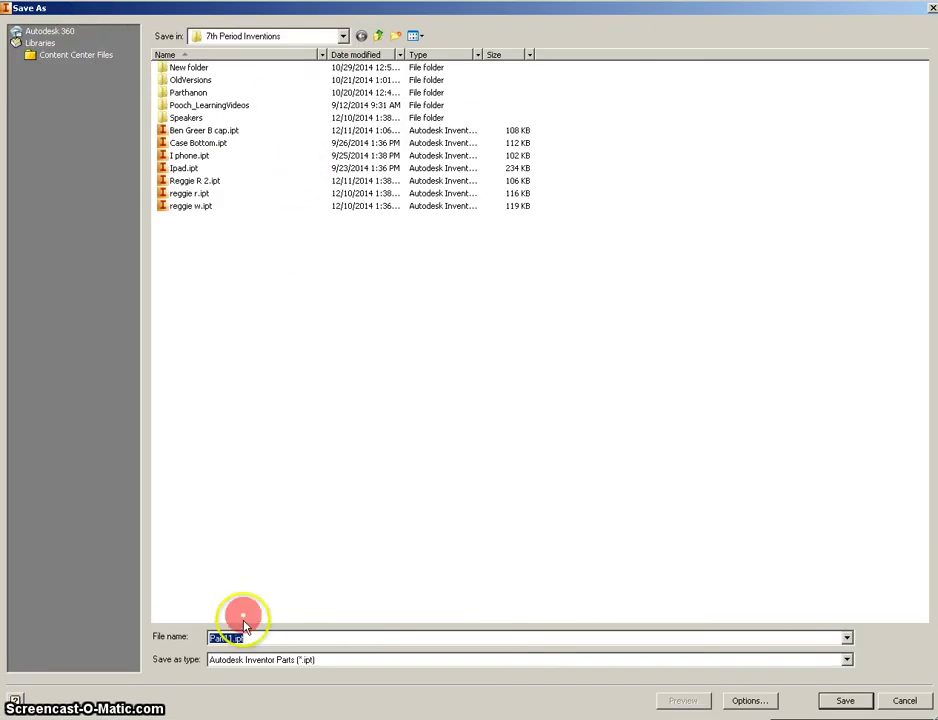
pyautogui.moveTo(265, 640); pyautogui.dragTo(193, 624)
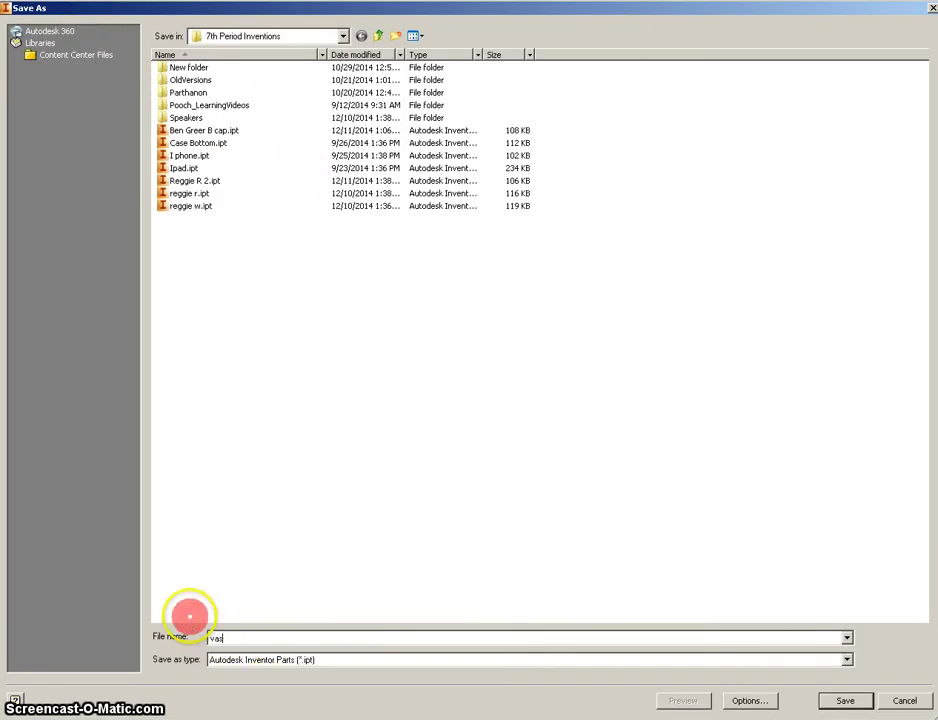
pyautogui.press('Return')
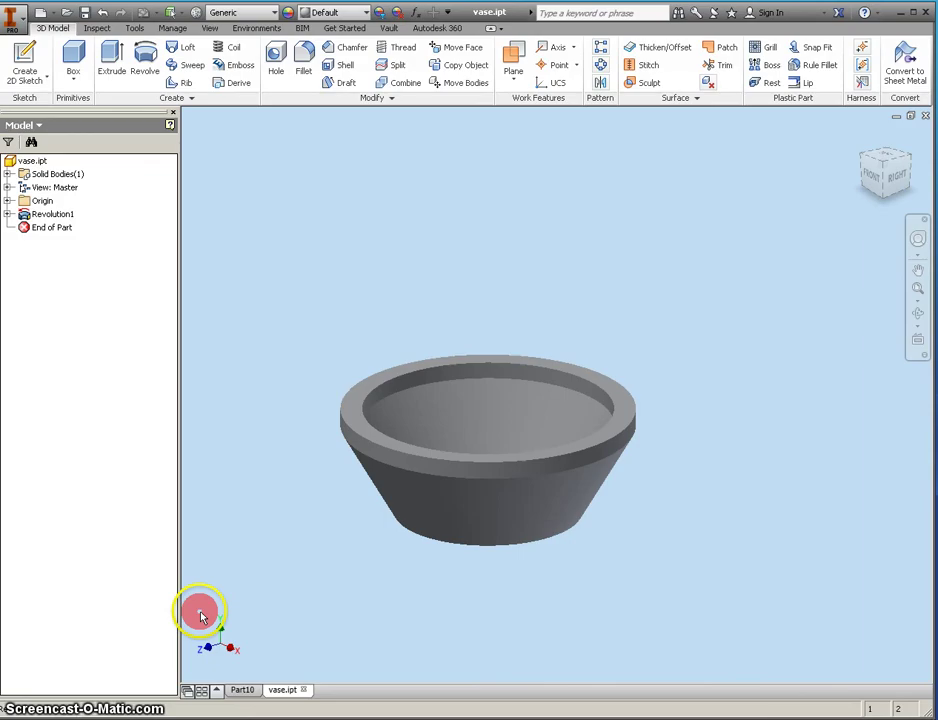
# Switch to Part10 with the embossed "aws" text and save it as base in the 7th Period Inventions folder.
pyautogui.click(240, 688)
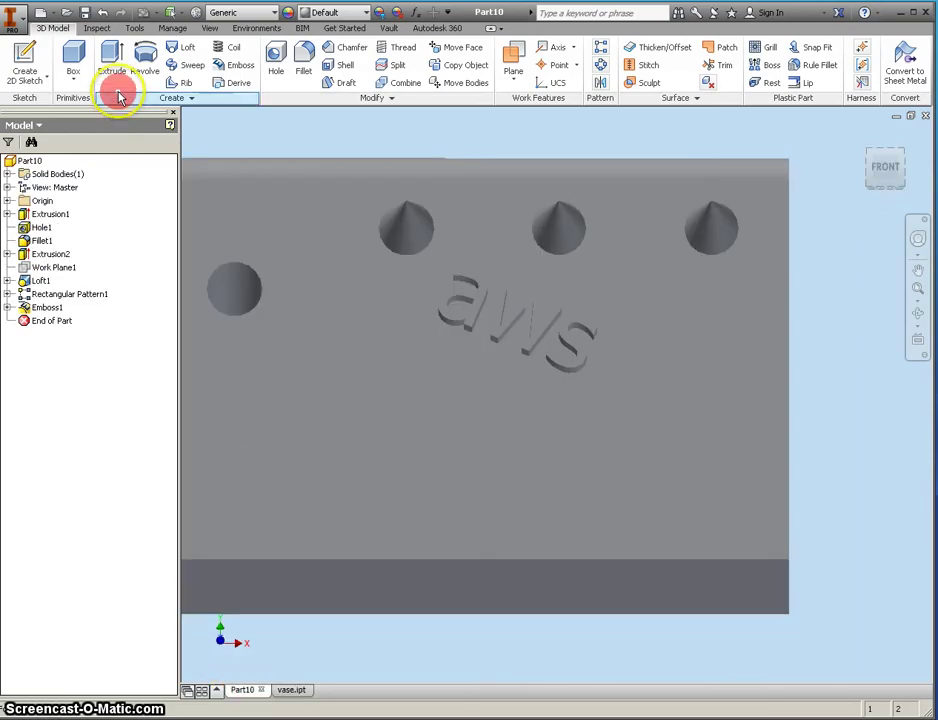
pyautogui.click(85, 13)
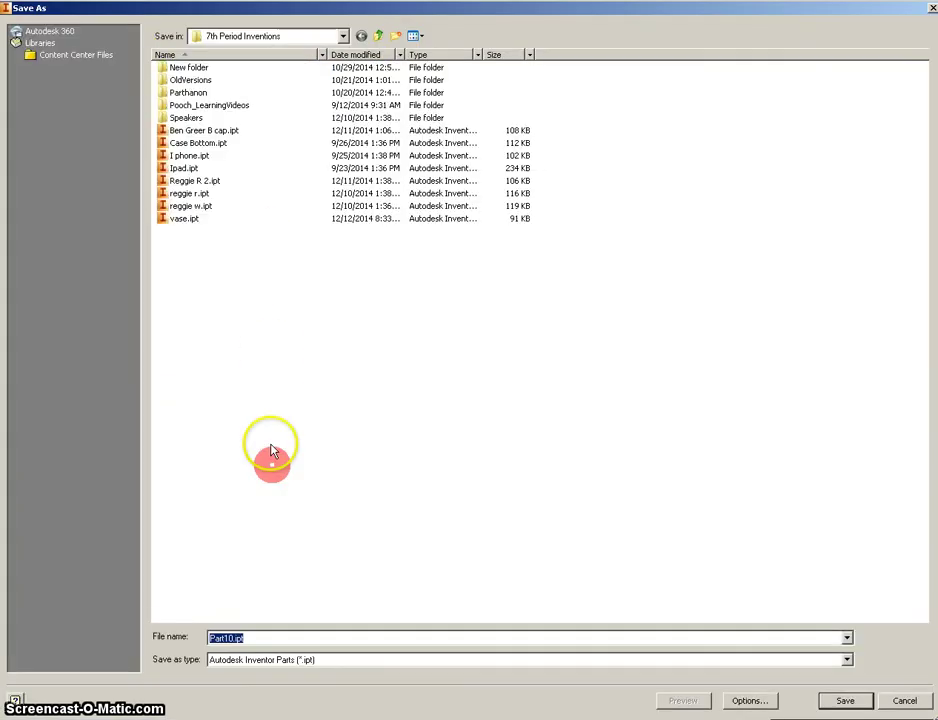
pyautogui.moveTo(255, 638); pyautogui.dragTo(222, 637)
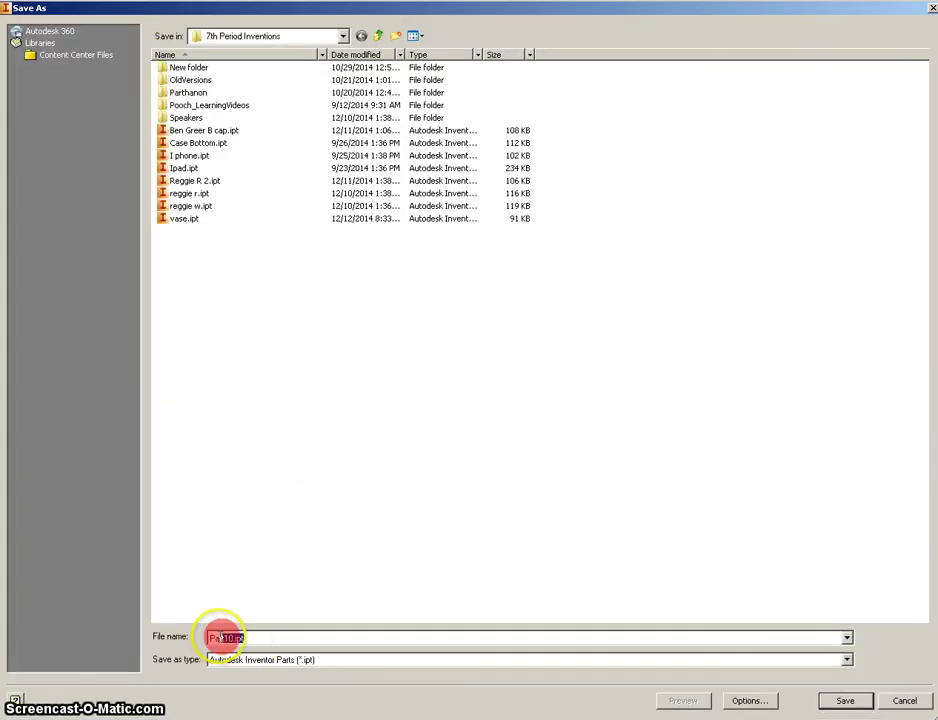
pyautogui.write('a')
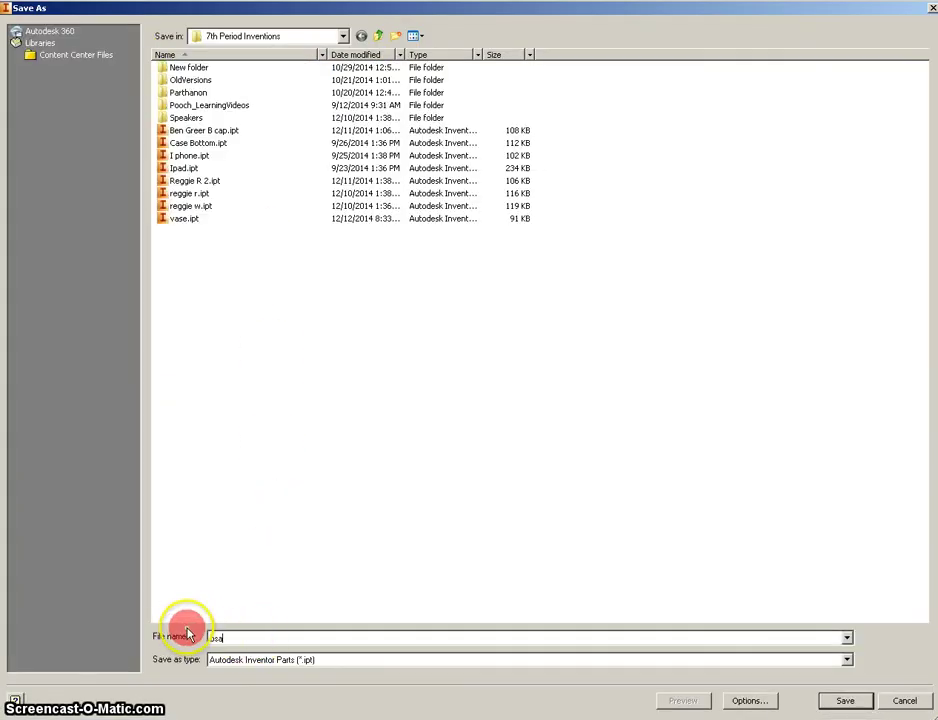
pyautogui.write('sa')
pyautogui.press('BackSpace')
pyautogui.press('BackSpace')
pyautogui.write('a')
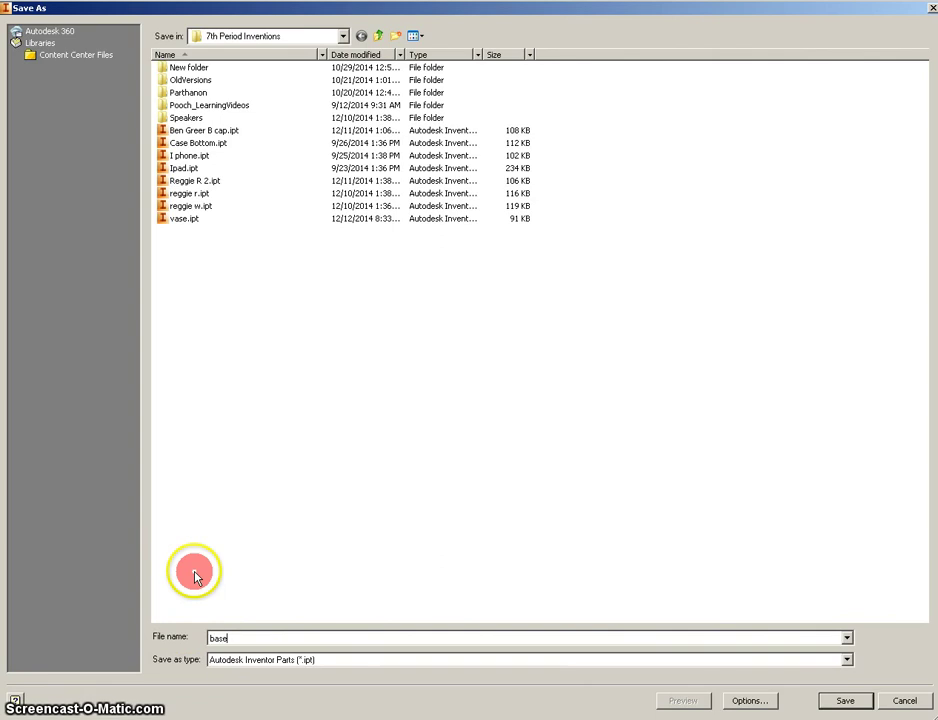
pyautogui.click(820, 702)
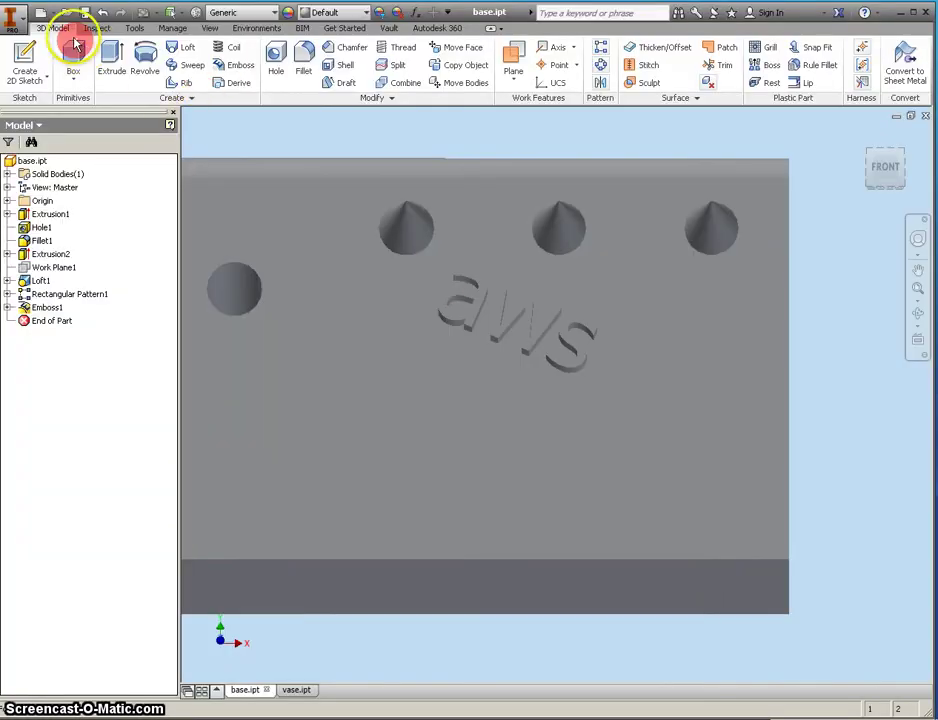
# Create a new assembly file.
pyautogui.click(56, 15)
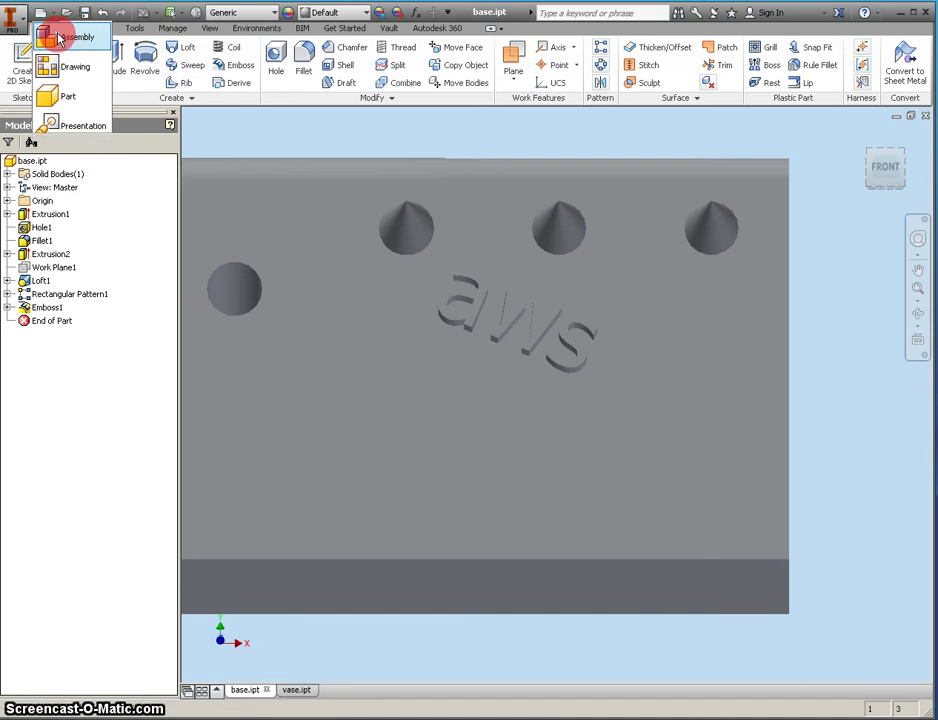
pyautogui.click(59, 38)
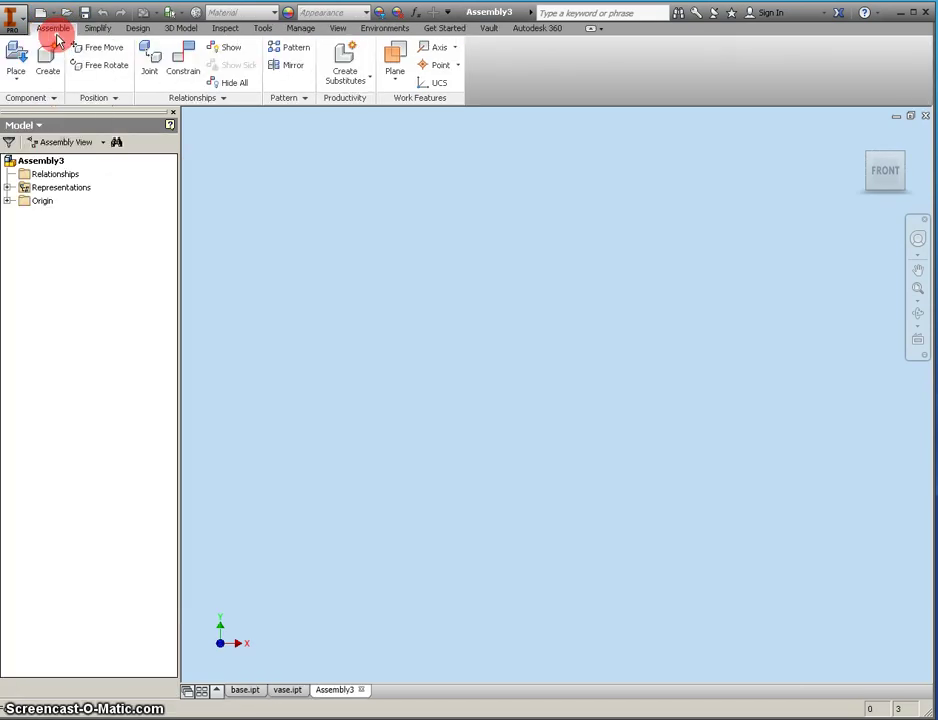
# Try placing one Base.ipt from the Peg Board folder in the assembly, and delete that component again.
pyautogui.click(16, 57)
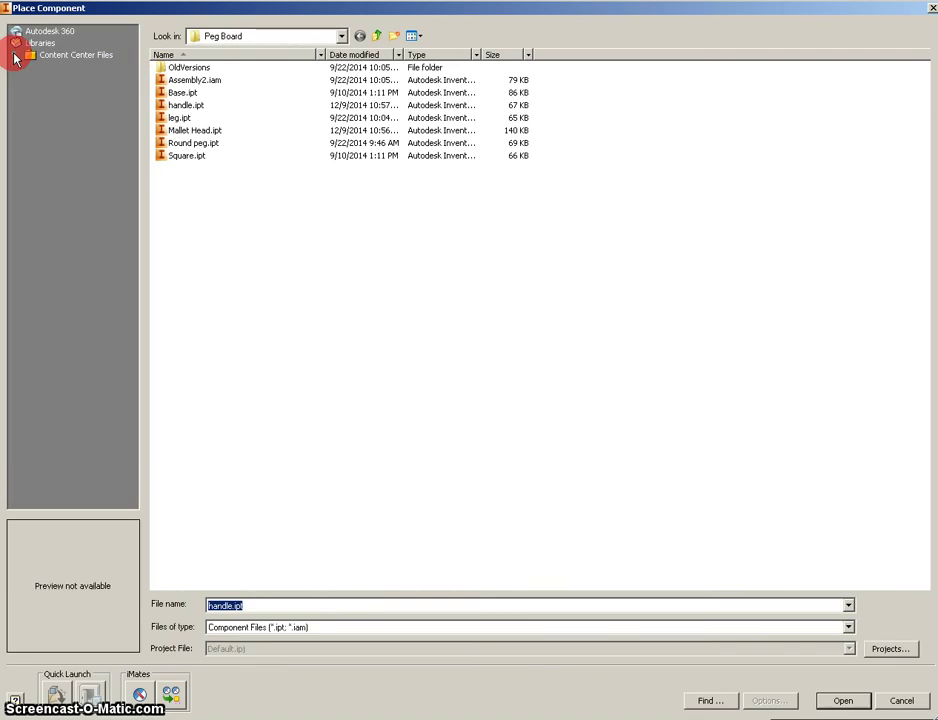
pyautogui.doubleClick(183, 93)
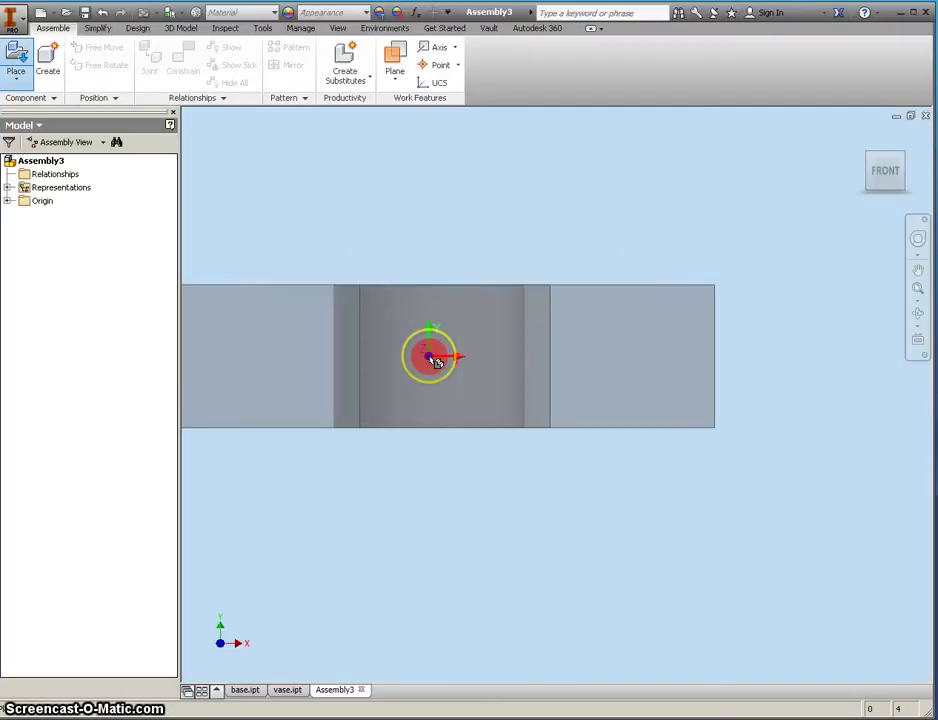
pyautogui.click(432, 358)
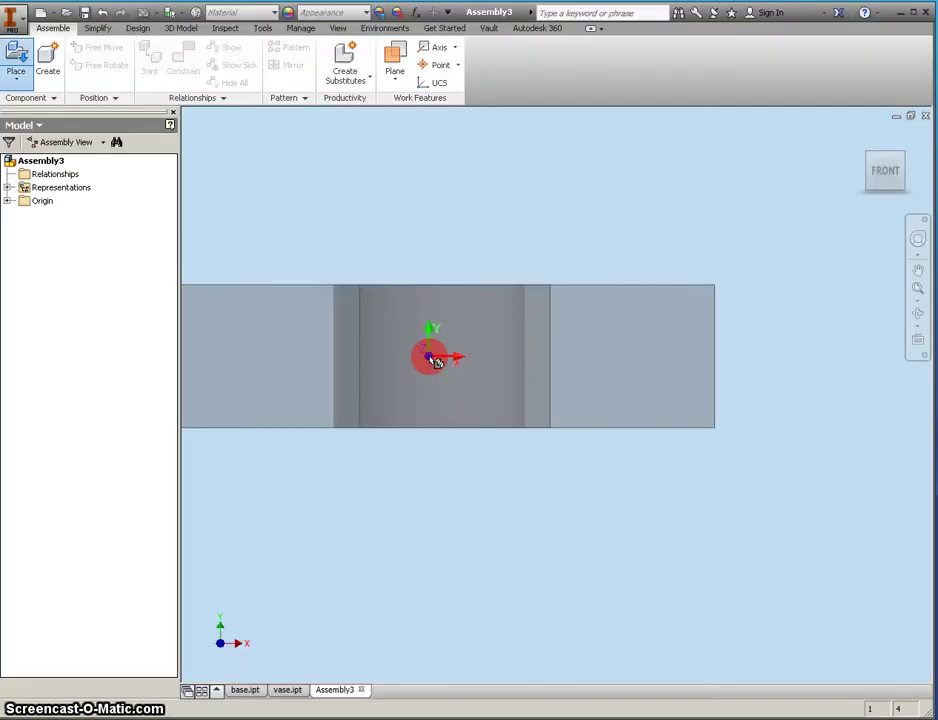
pyautogui.press('Escape')
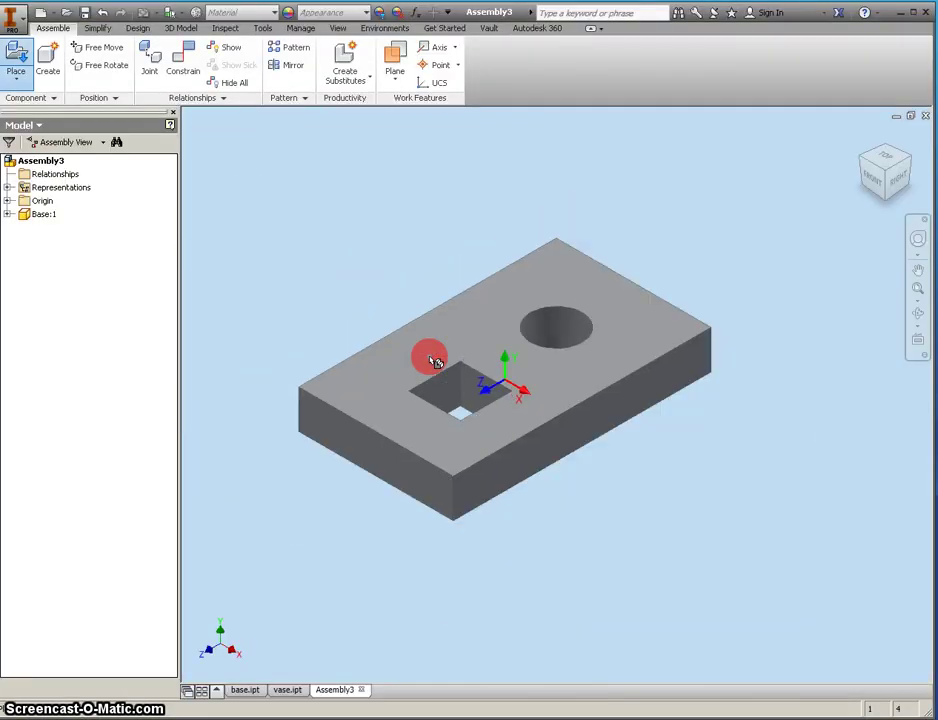
pyautogui.rightClick(431, 361)
pyautogui.click(463, 361)
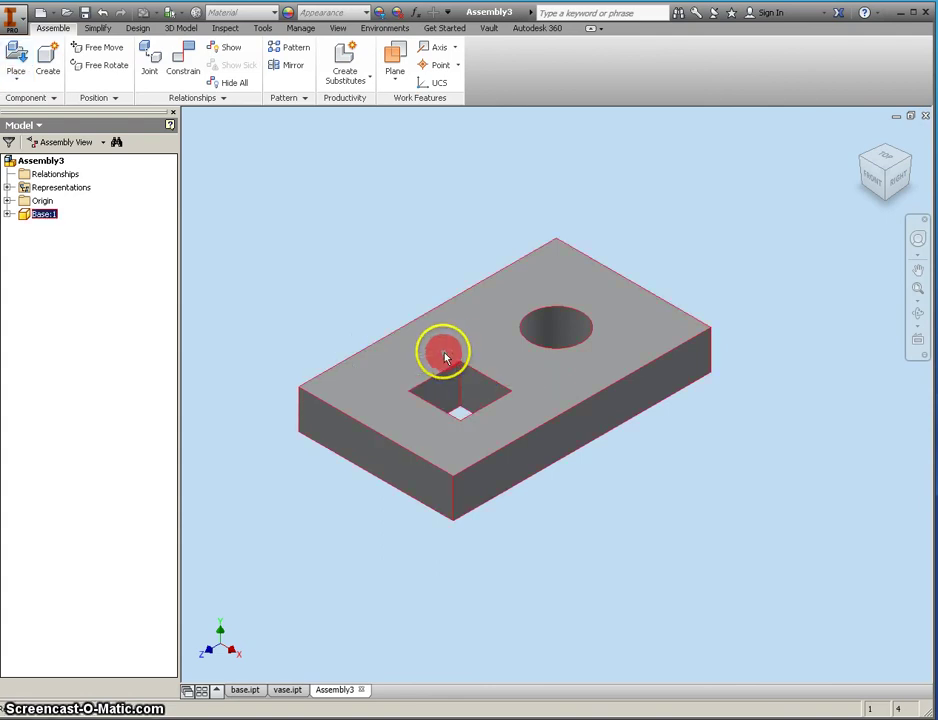
pyautogui.press('Delete')
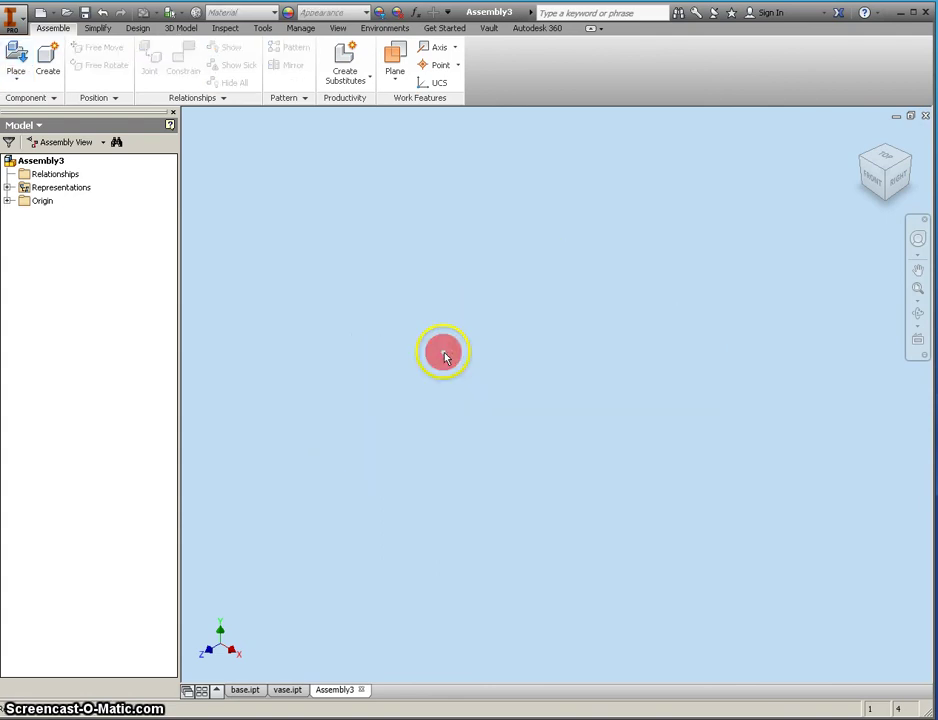
# Start placing a component and browse to Industrial Tech > 7th Period Inventions on the Jefferson Student Share (J:) drive.
pyautogui.click(16, 60)
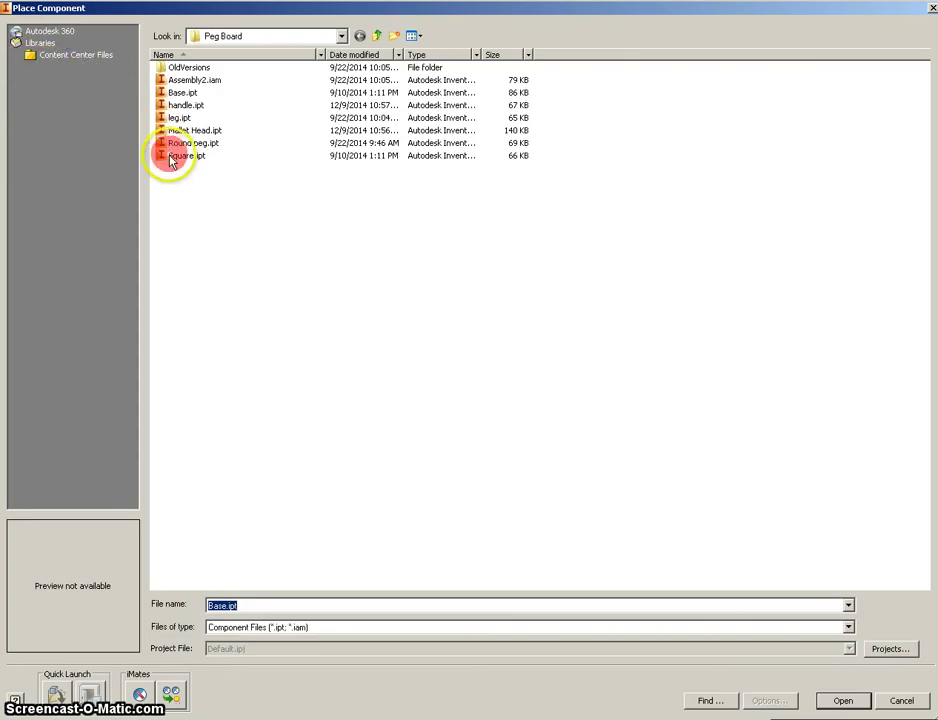
pyautogui.click(178, 92)
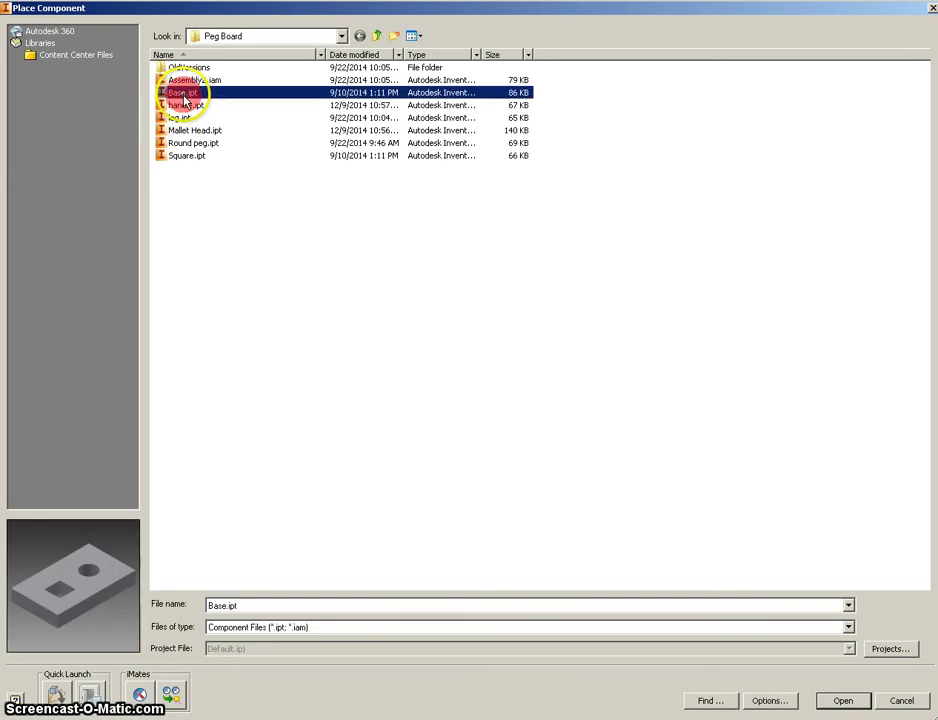
pyautogui.click(183, 105)
pyautogui.click(183, 117)
pyautogui.click(342, 40)
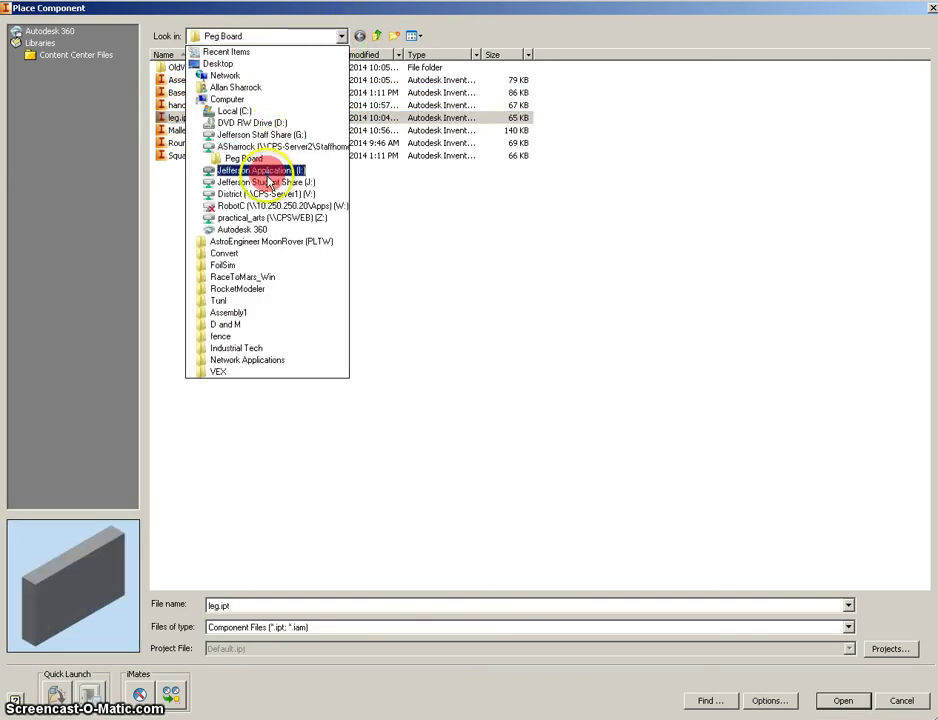
pyautogui.moveTo(270, 188); pyautogui.dragTo(268, 185)
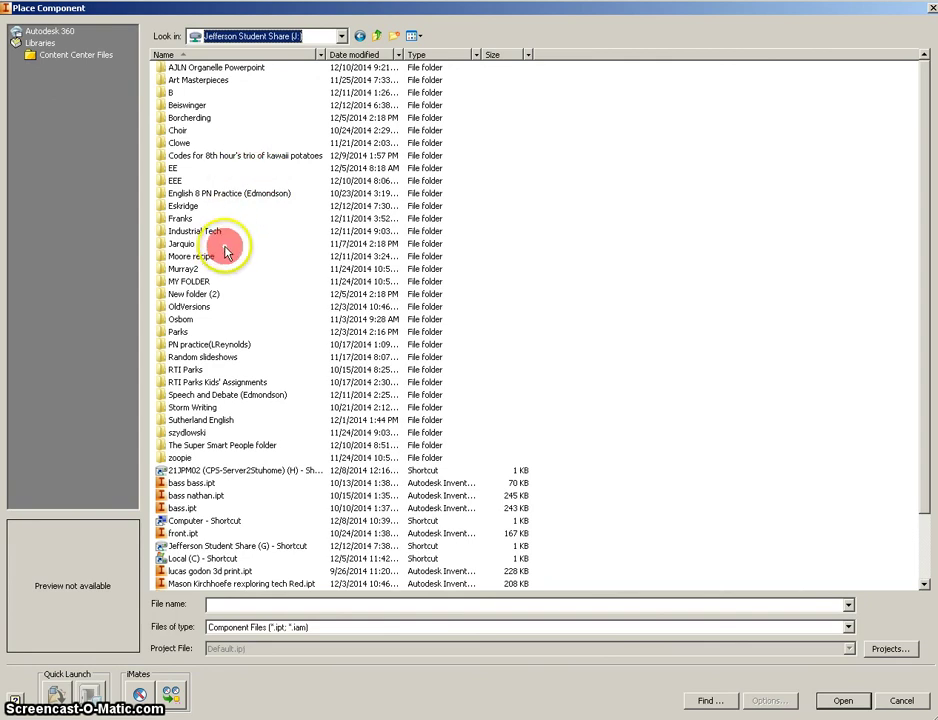
pyautogui.doubleClick(206, 234)
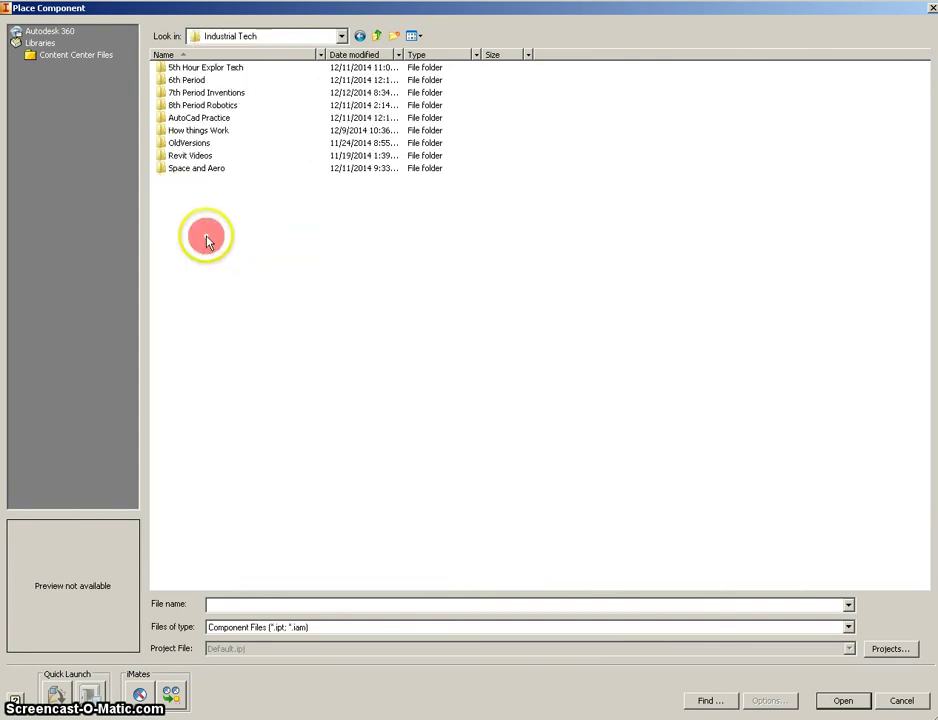
pyautogui.doubleClick(170, 93)
# Place one base.ipt in the assembly and make it grounded.
pyautogui.click(174, 131)
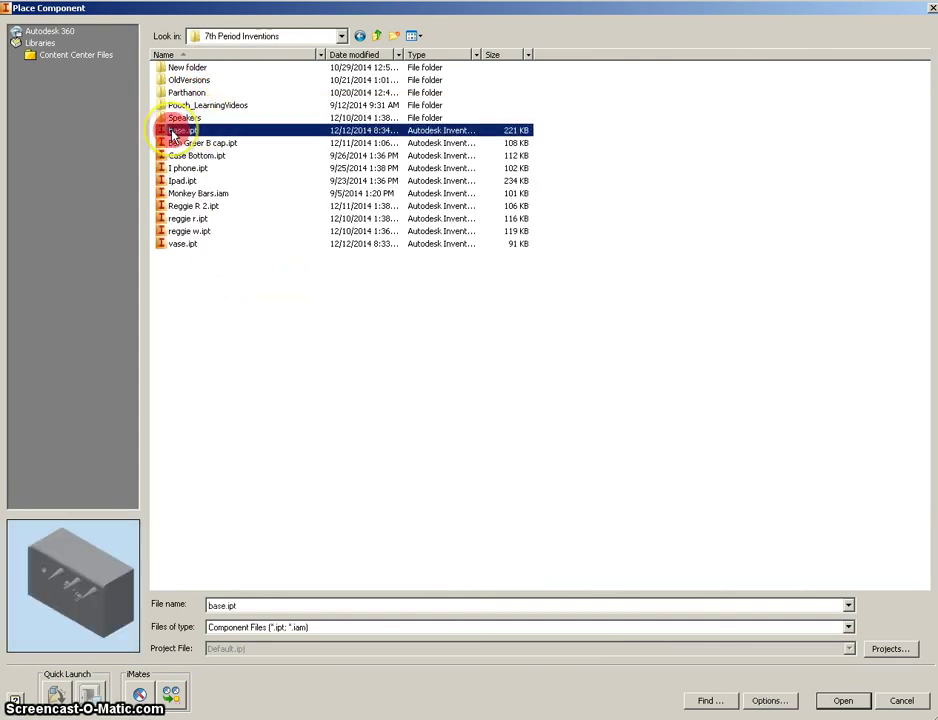
pyautogui.doubleClick(174, 131)
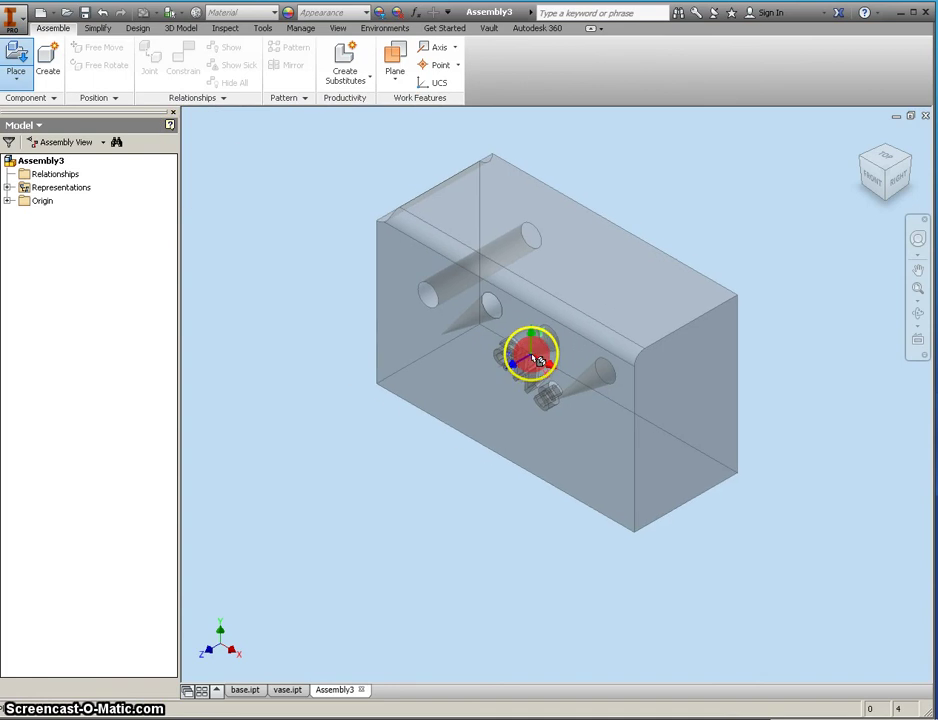
pyautogui.click(553, 347)
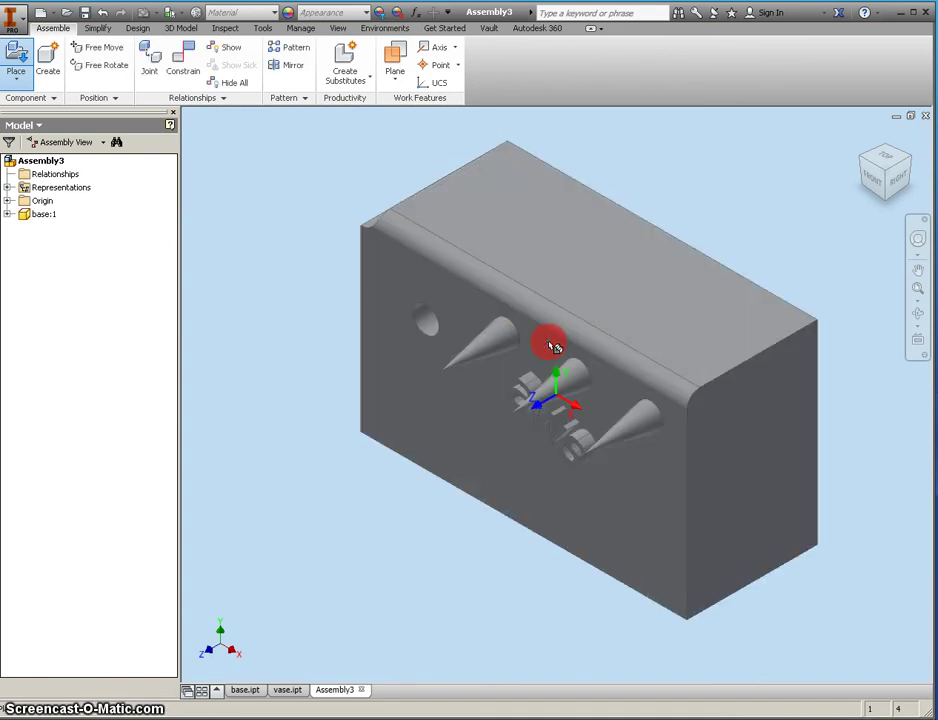
pyautogui.rightClick(458, 263)
pyautogui.click(500, 263)
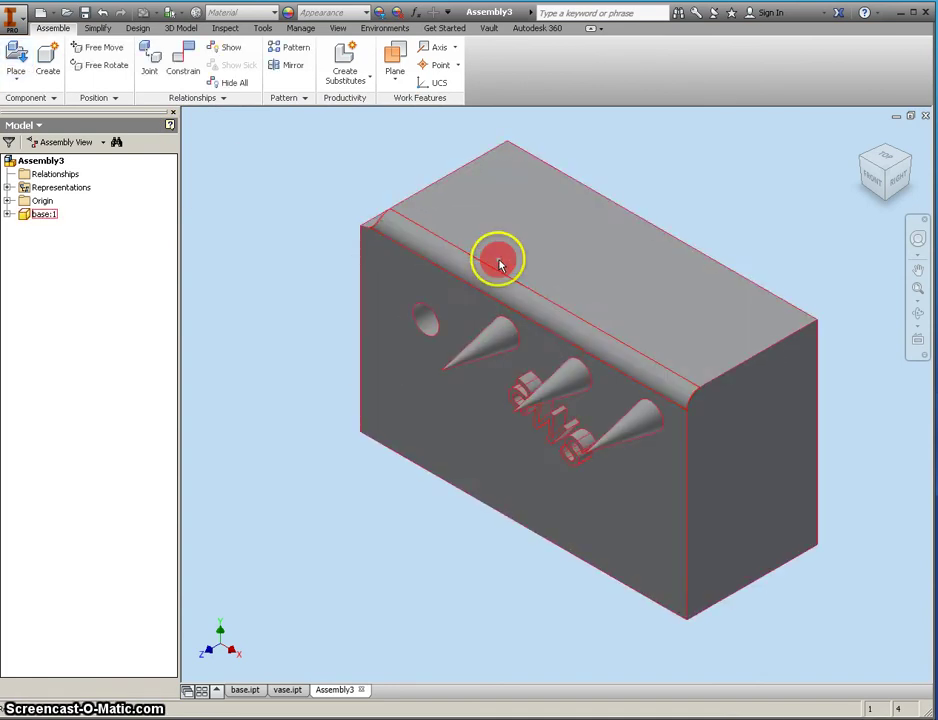
pyautogui.rightClick(500, 263)
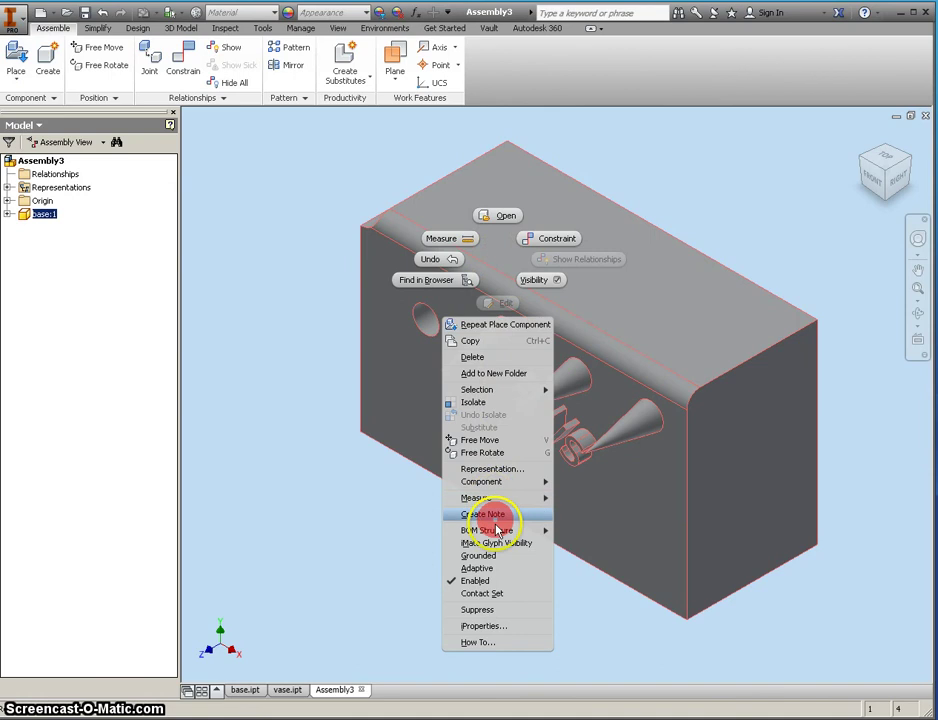
pyautogui.click(486, 558)
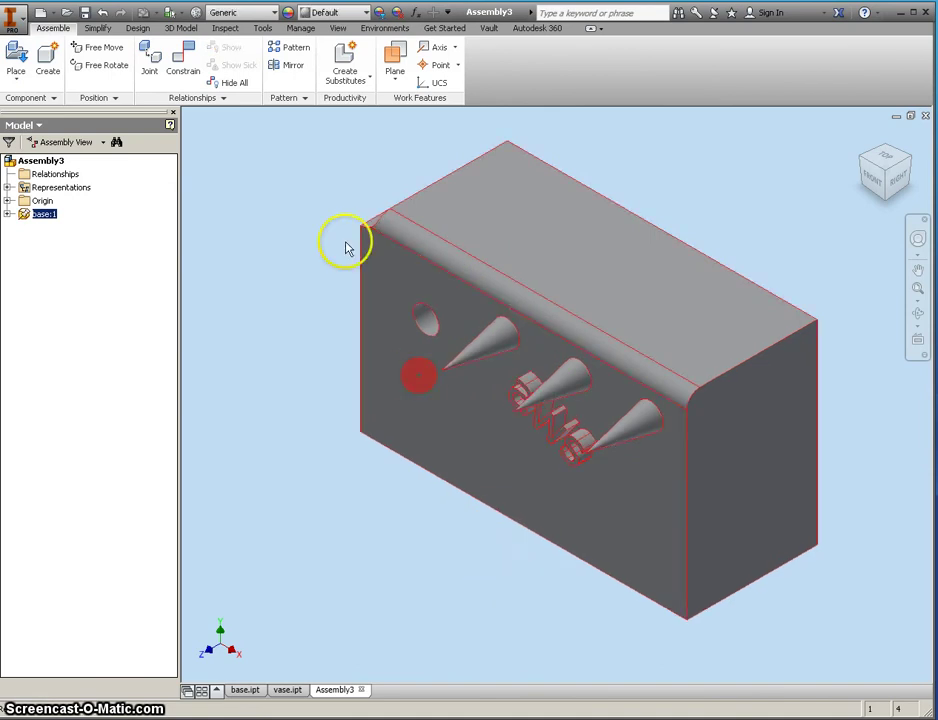
# Place one vase.ipt from the 7th Period Inventions folder near the base's end with the round hole.
pyautogui.click(17, 48)
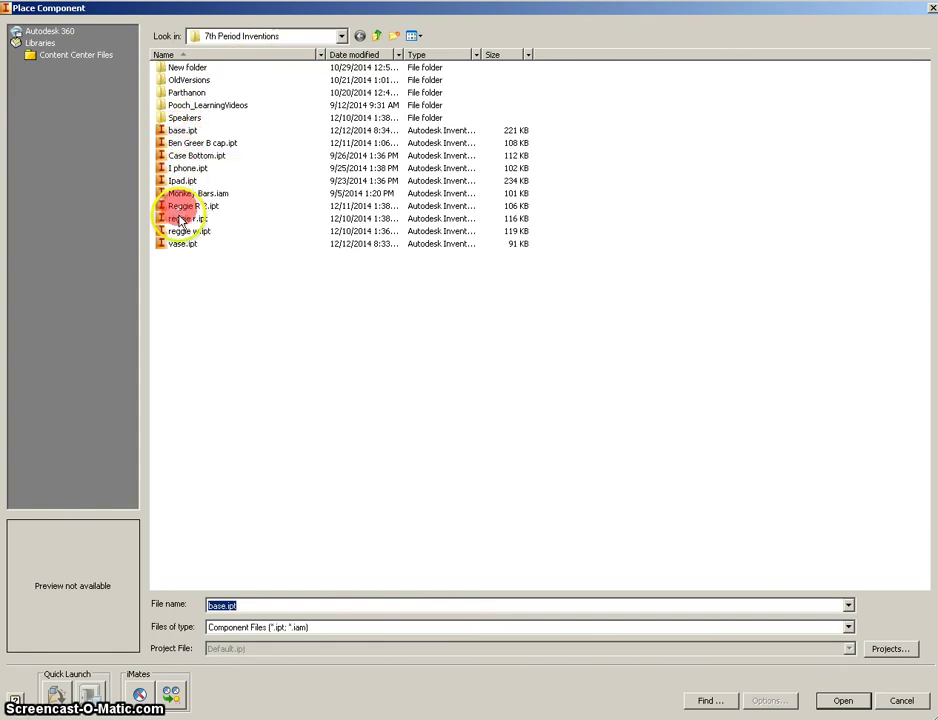
pyautogui.click(180, 246)
pyautogui.doubleClick(180, 245)
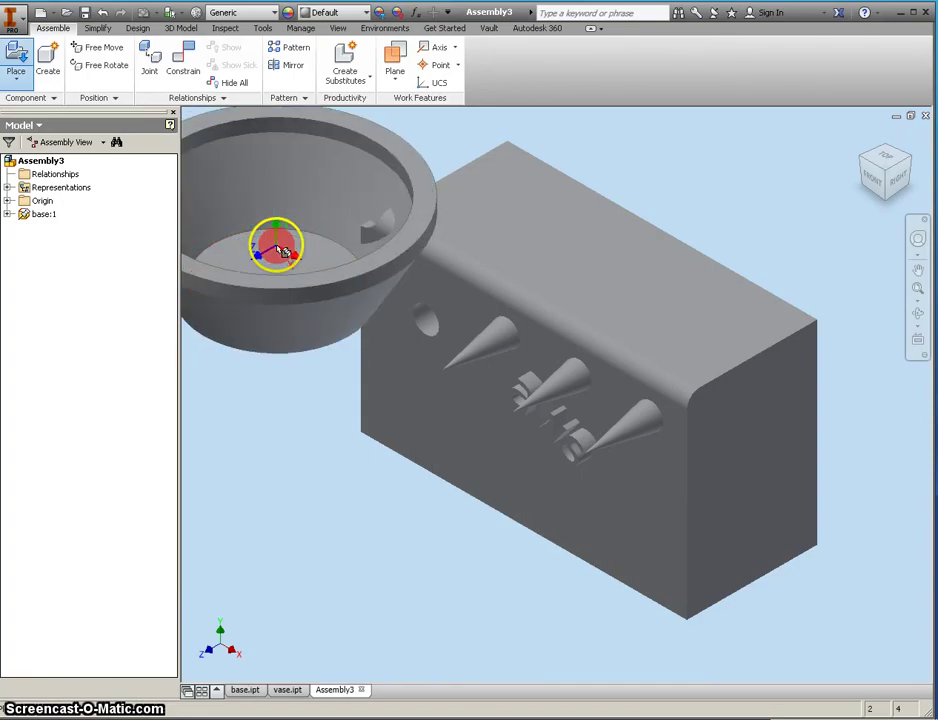
pyautogui.rightClick(278, 250)
pyautogui.click(335, 243)
pyautogui.scroll(2, 303, 383)
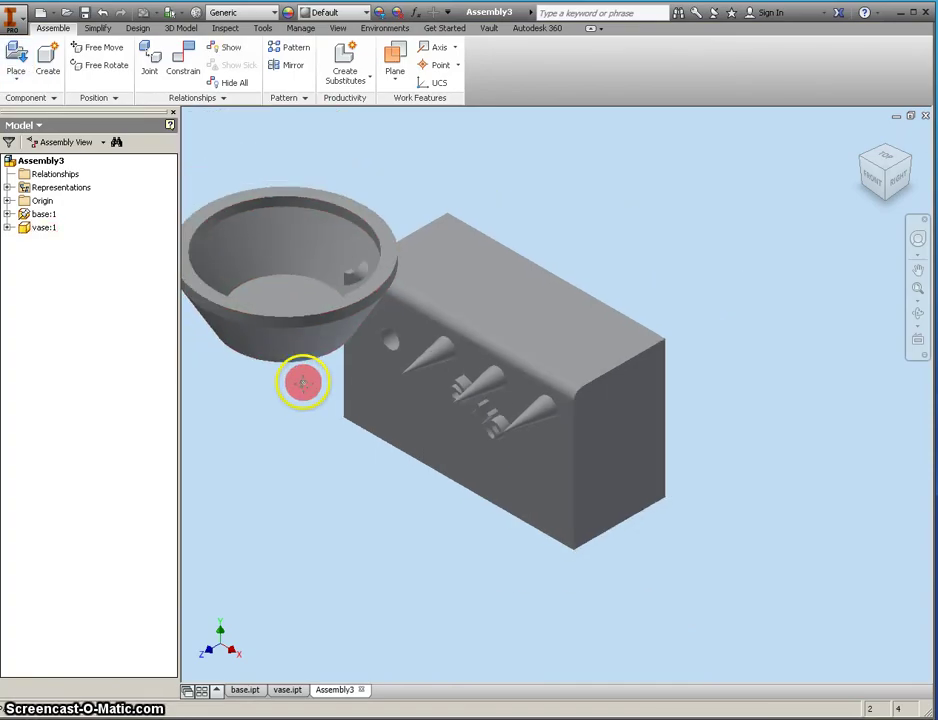
# Free-rotate the vase until its flat underside faces the viewer.
pyautogui.click(100, 66)
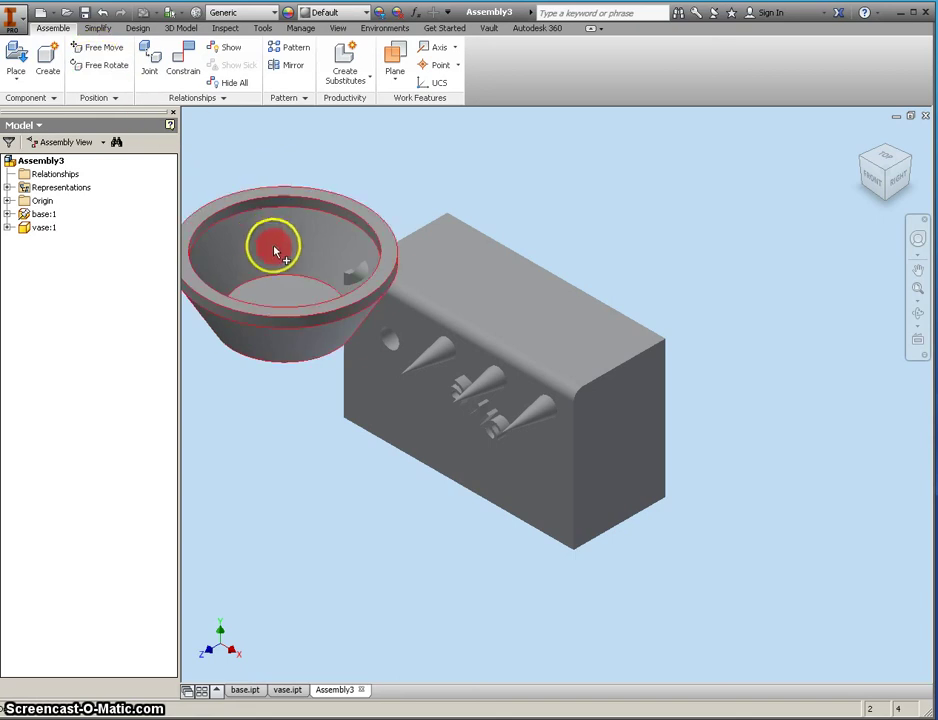
pyautogui.click(264, 238)
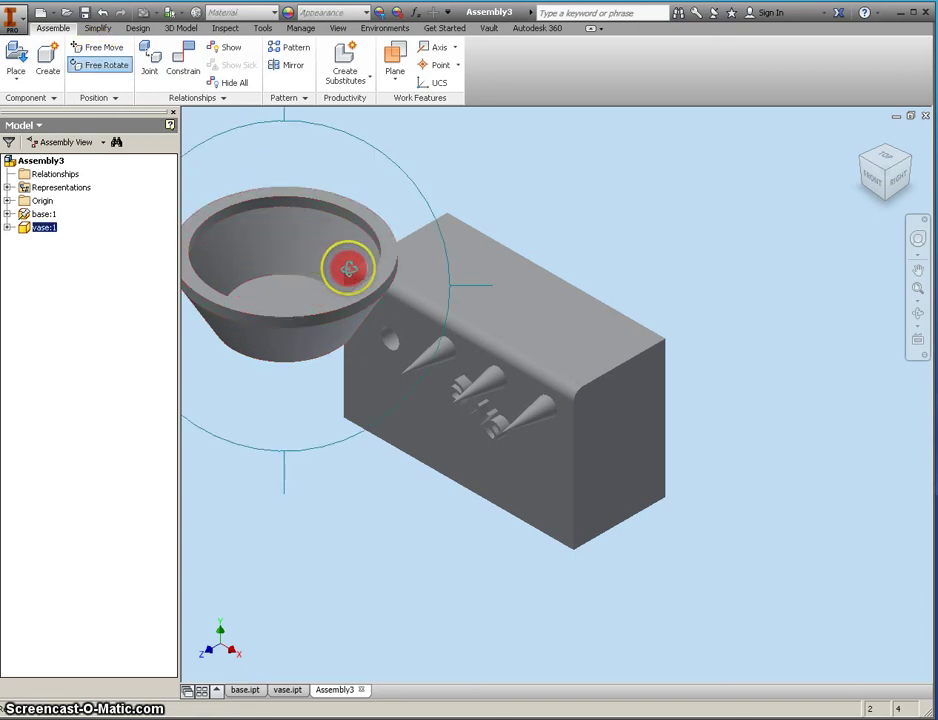
pyautogui.moveTo(349, 268); pyautogui.dragTo(398, 274)
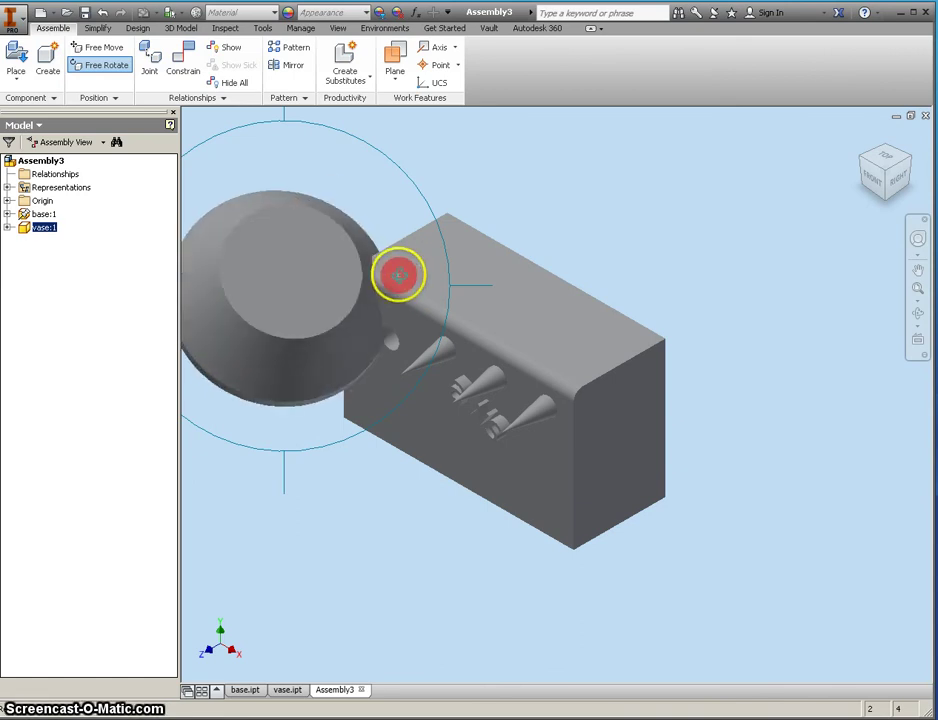